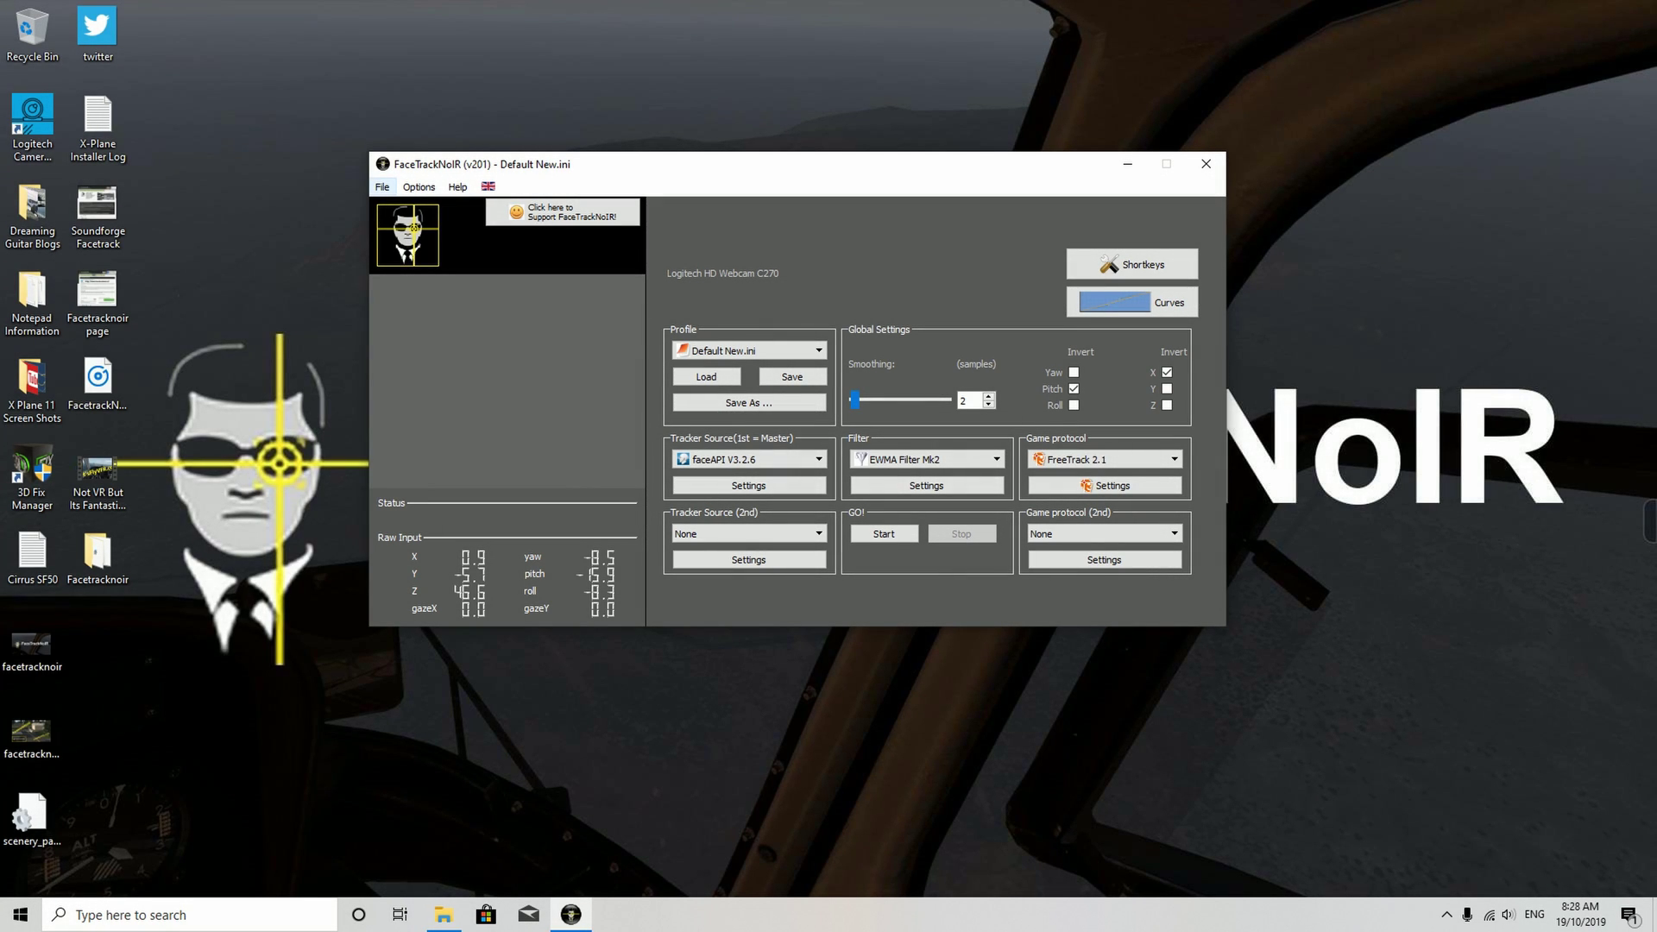
# Replace the Default New.ini profile with X Plane 11.ini from the Profile list.
pyautogui.click(749, 350)
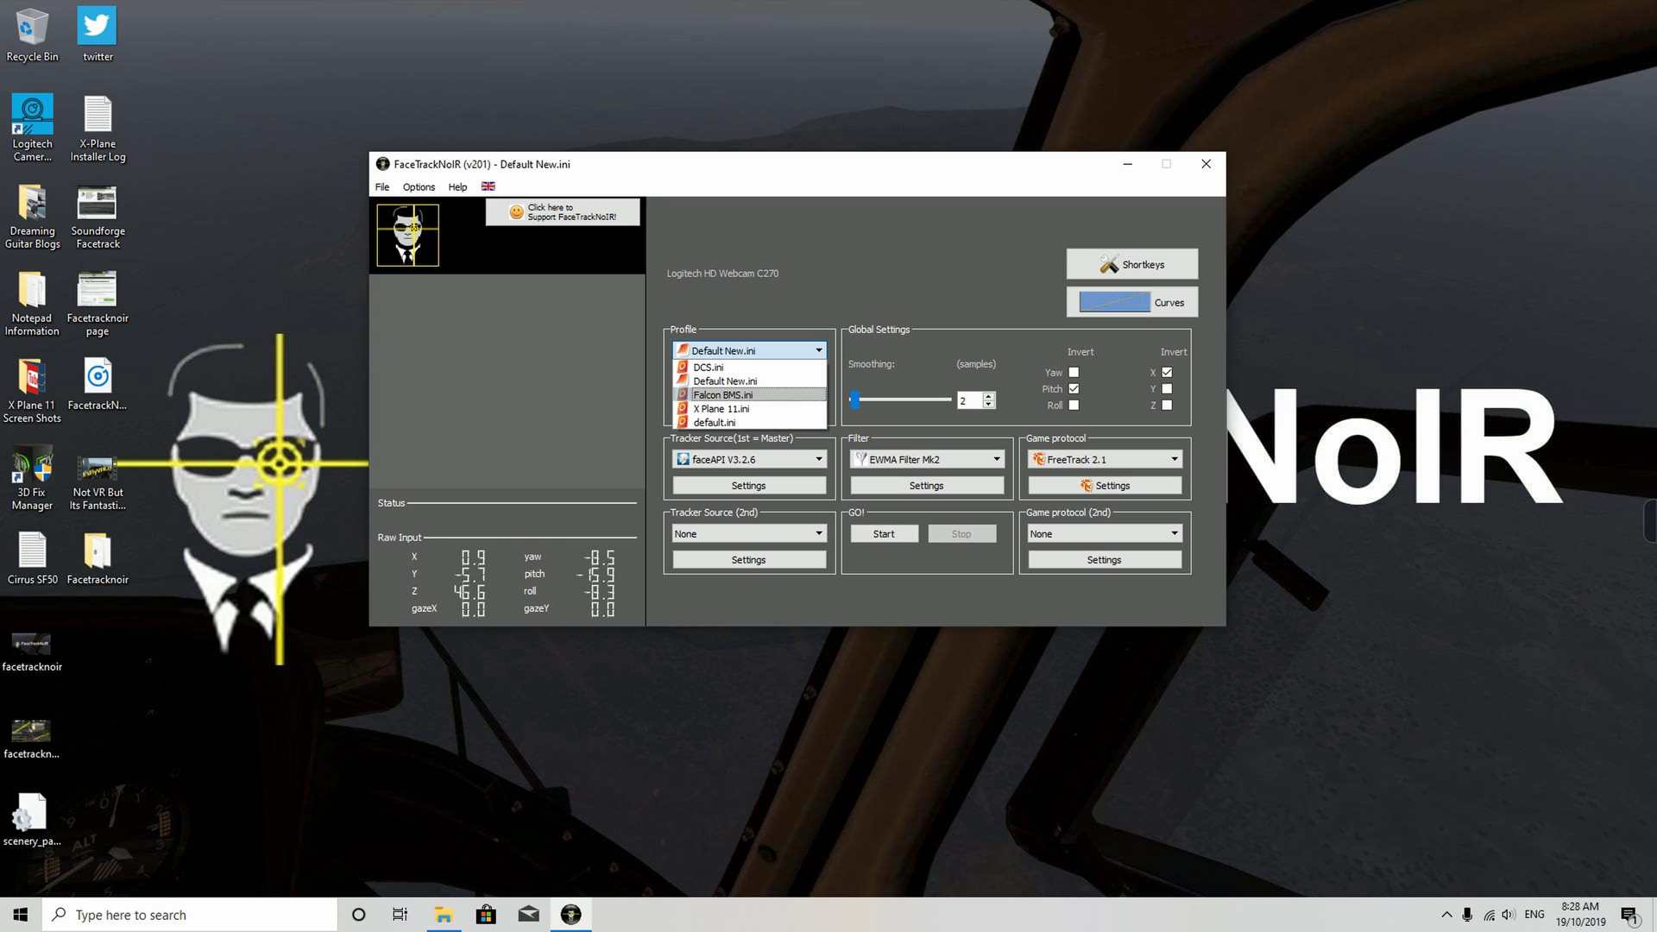
pyautogui.click(743, 408)
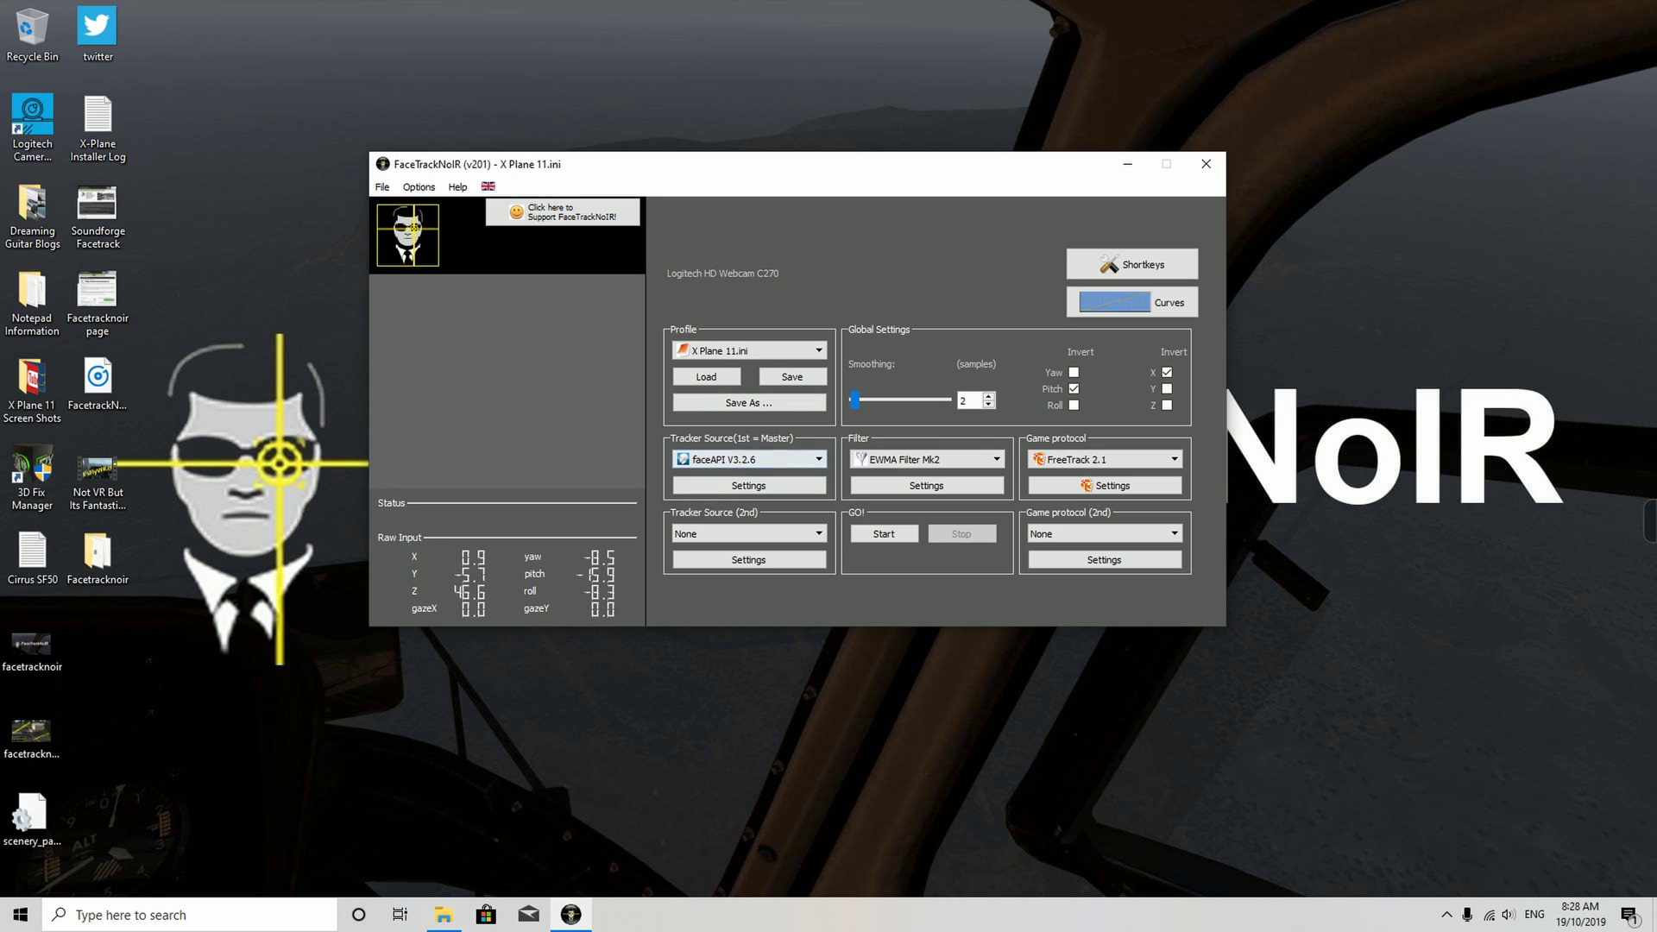
pyautogui.click(746, 460)
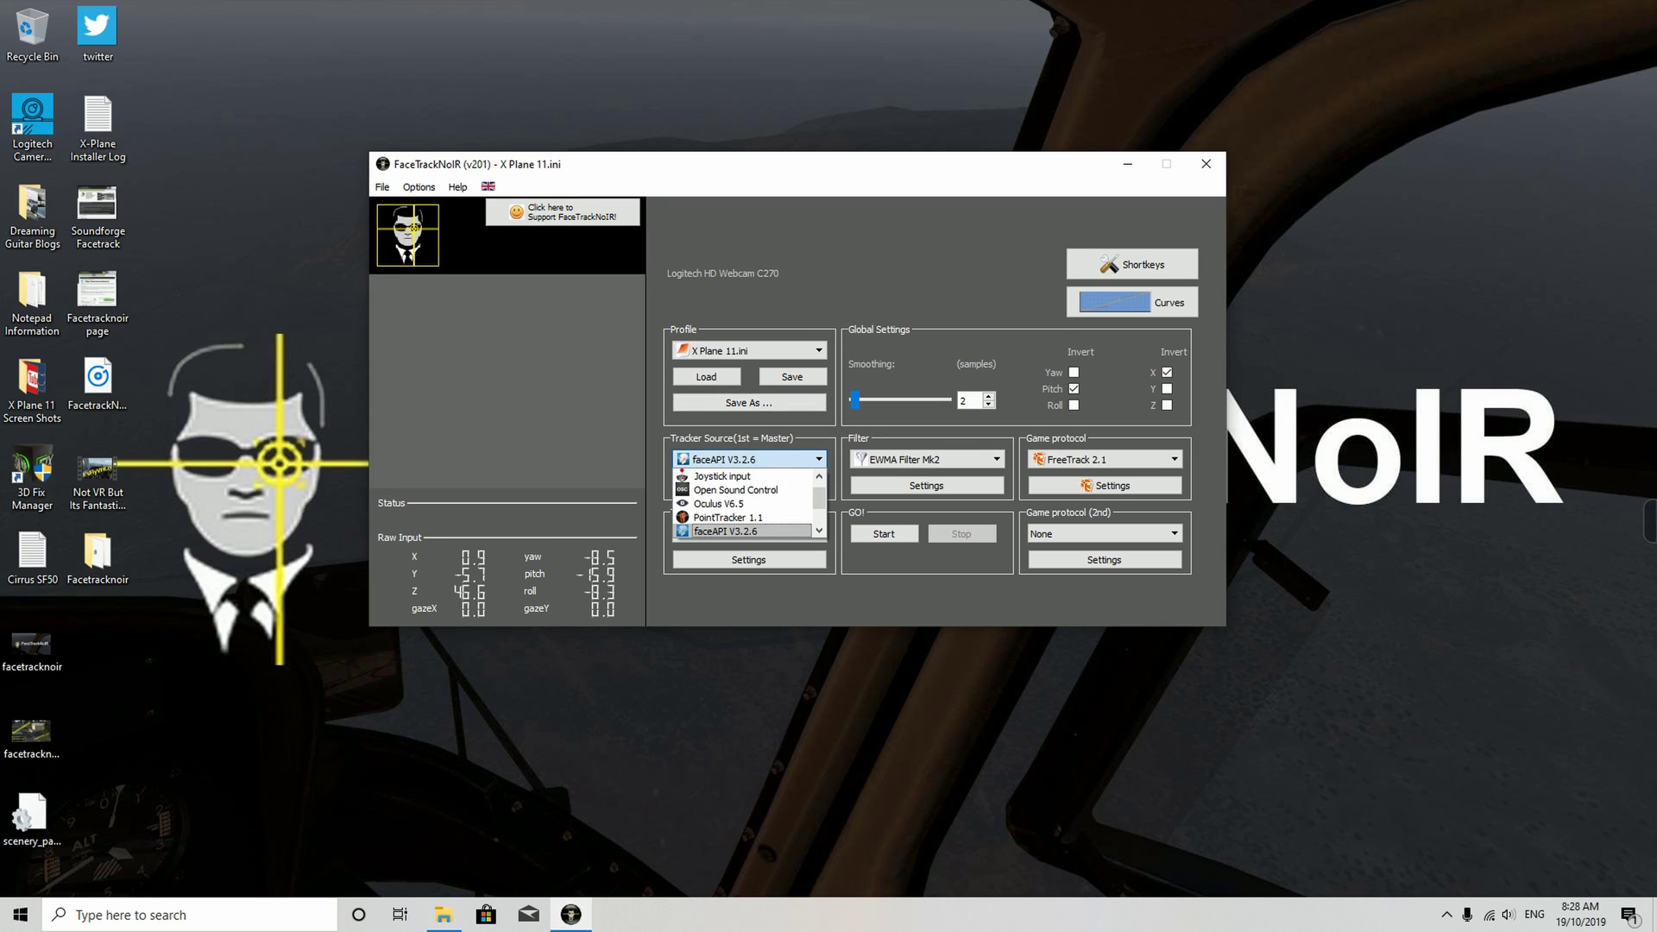
pyautogui.press('Escape')
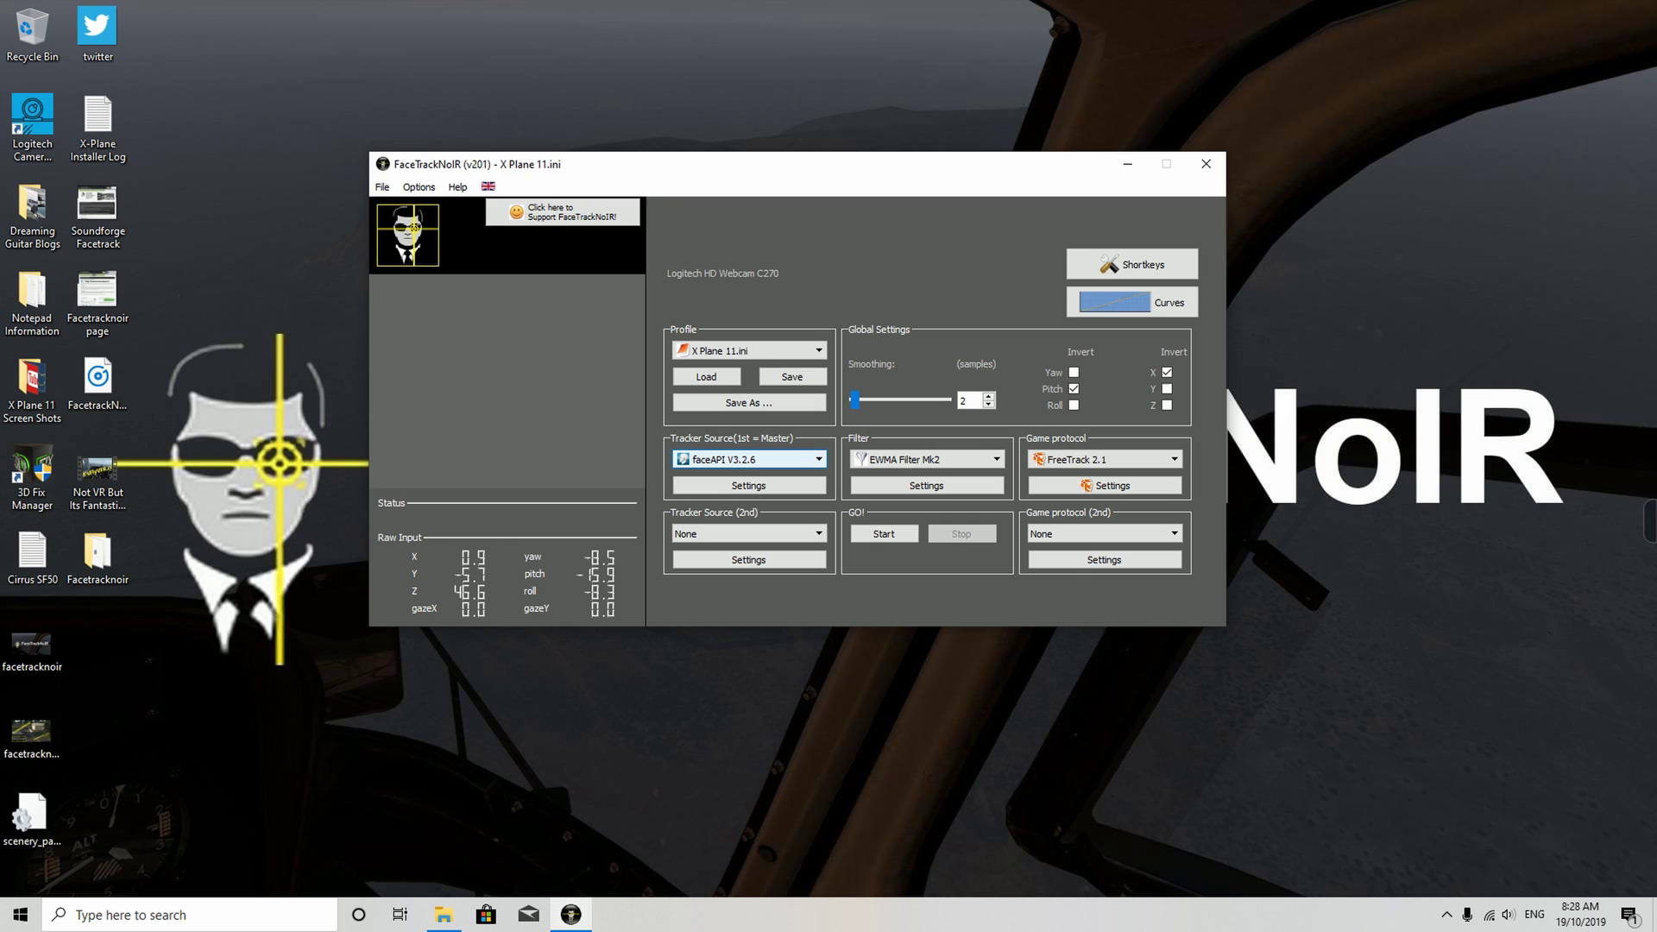
pyautogui.click(926, 459)
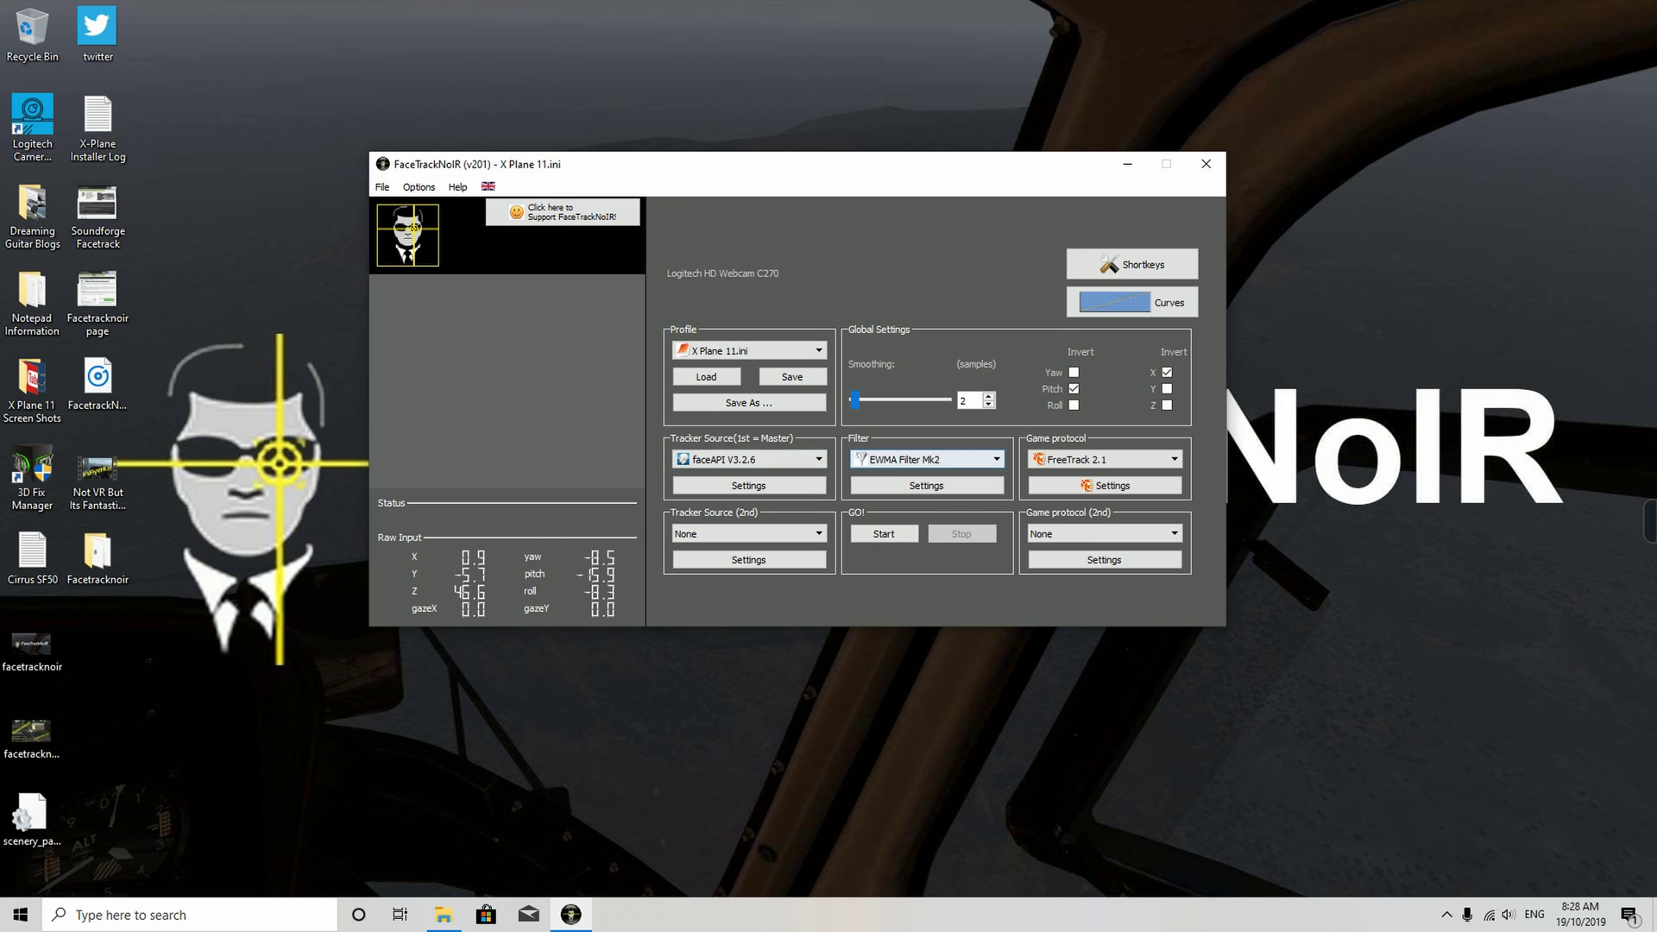
pyautogui.hotkey('alt', 'Down')
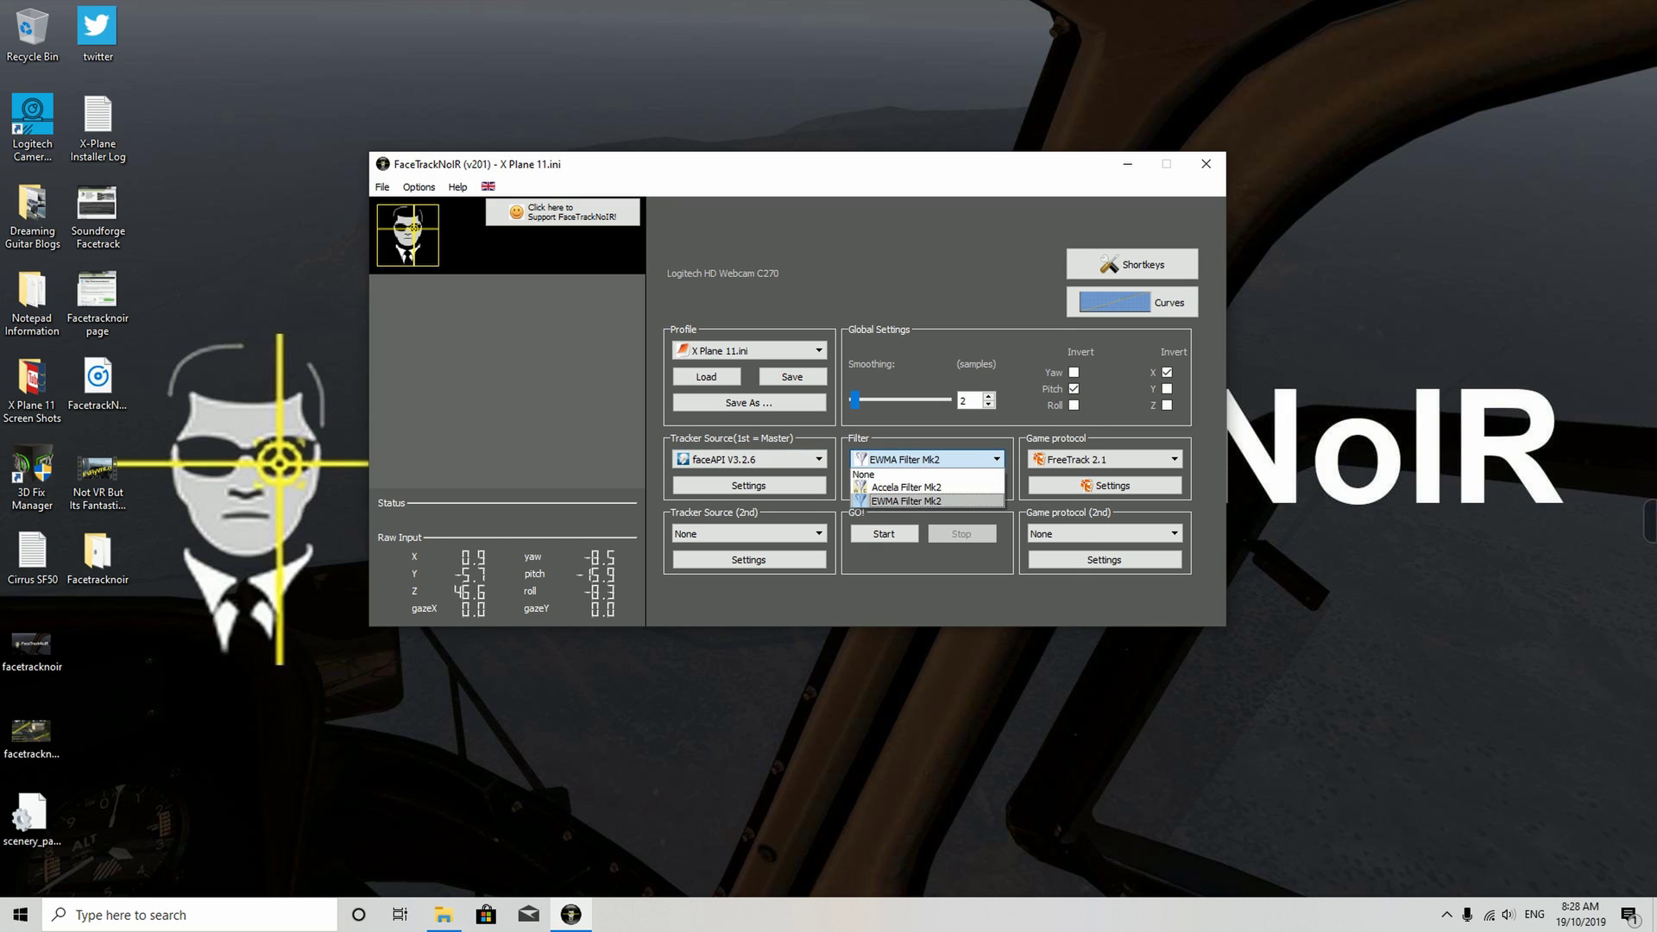
pyautogui.press('Escape')
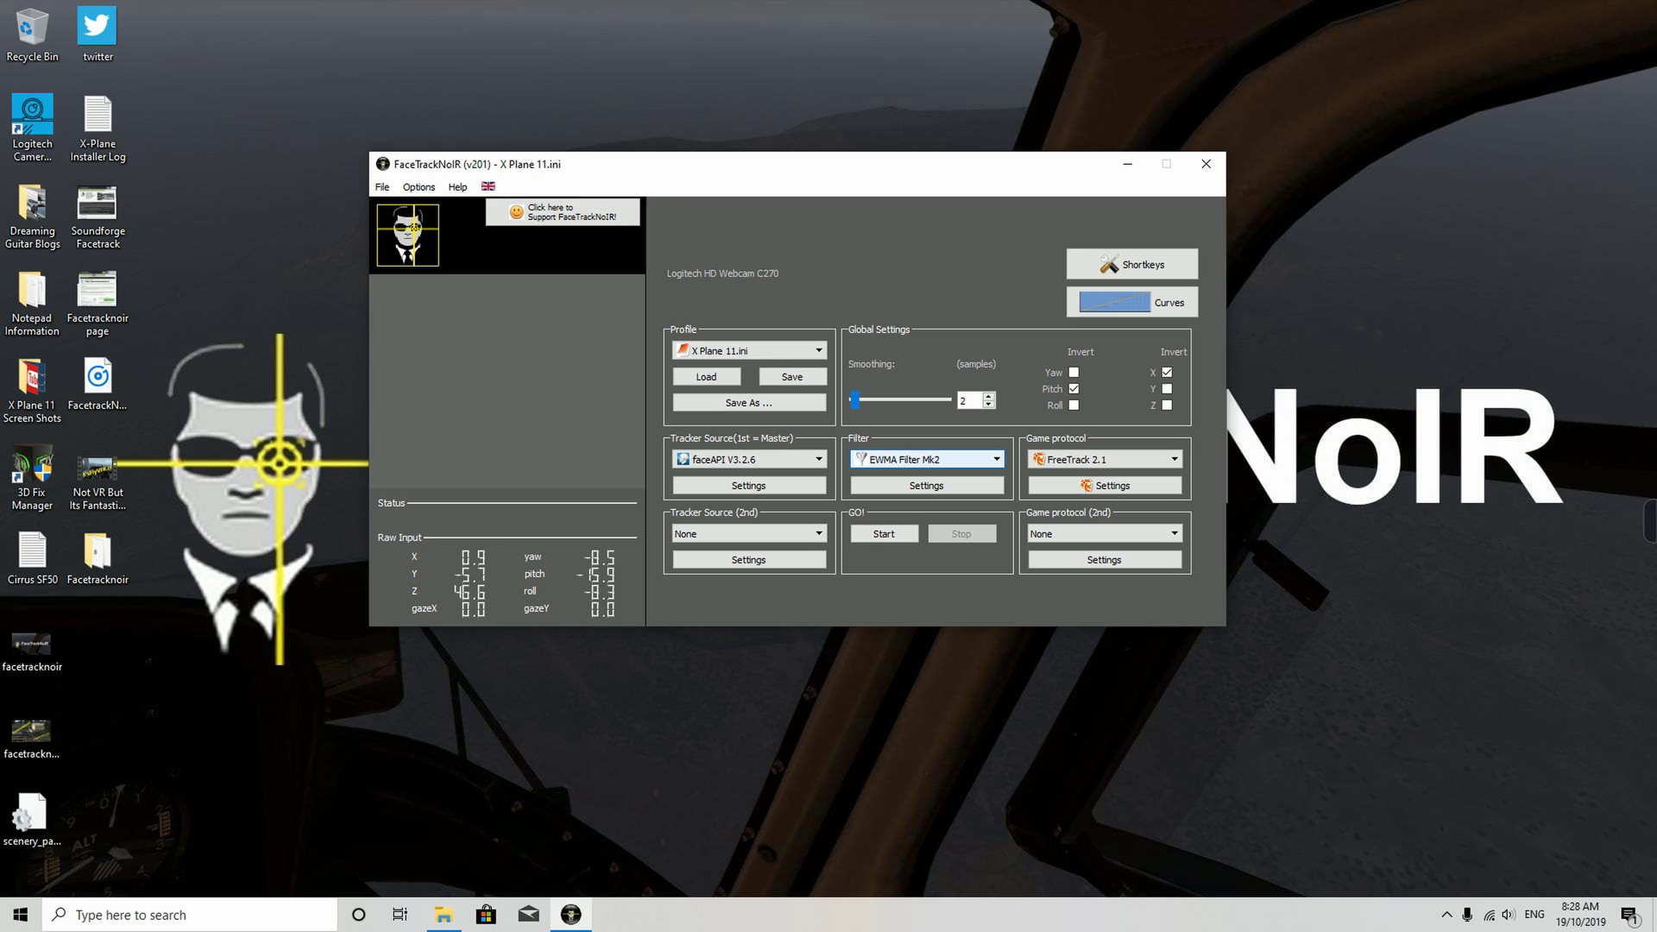
pyautogui.press('Tab')
pyautogui.hotkey('alt', 'Down')
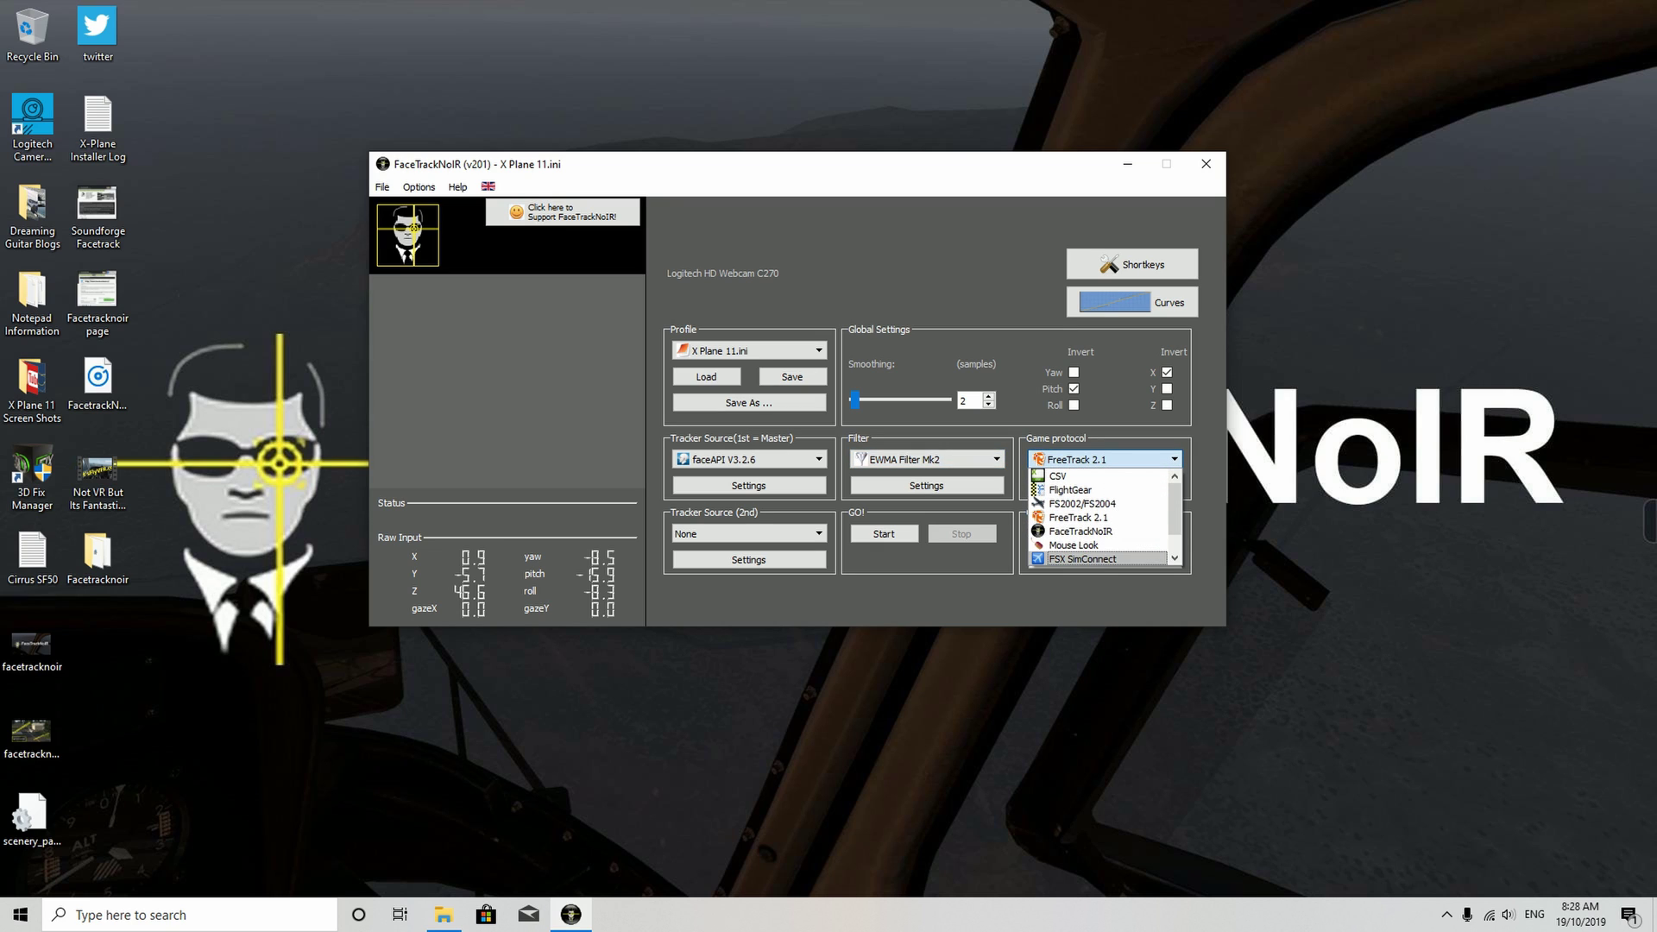
pyautogui.press('Up')
pyautogui.press('Up')
pyautogui.press('Up')
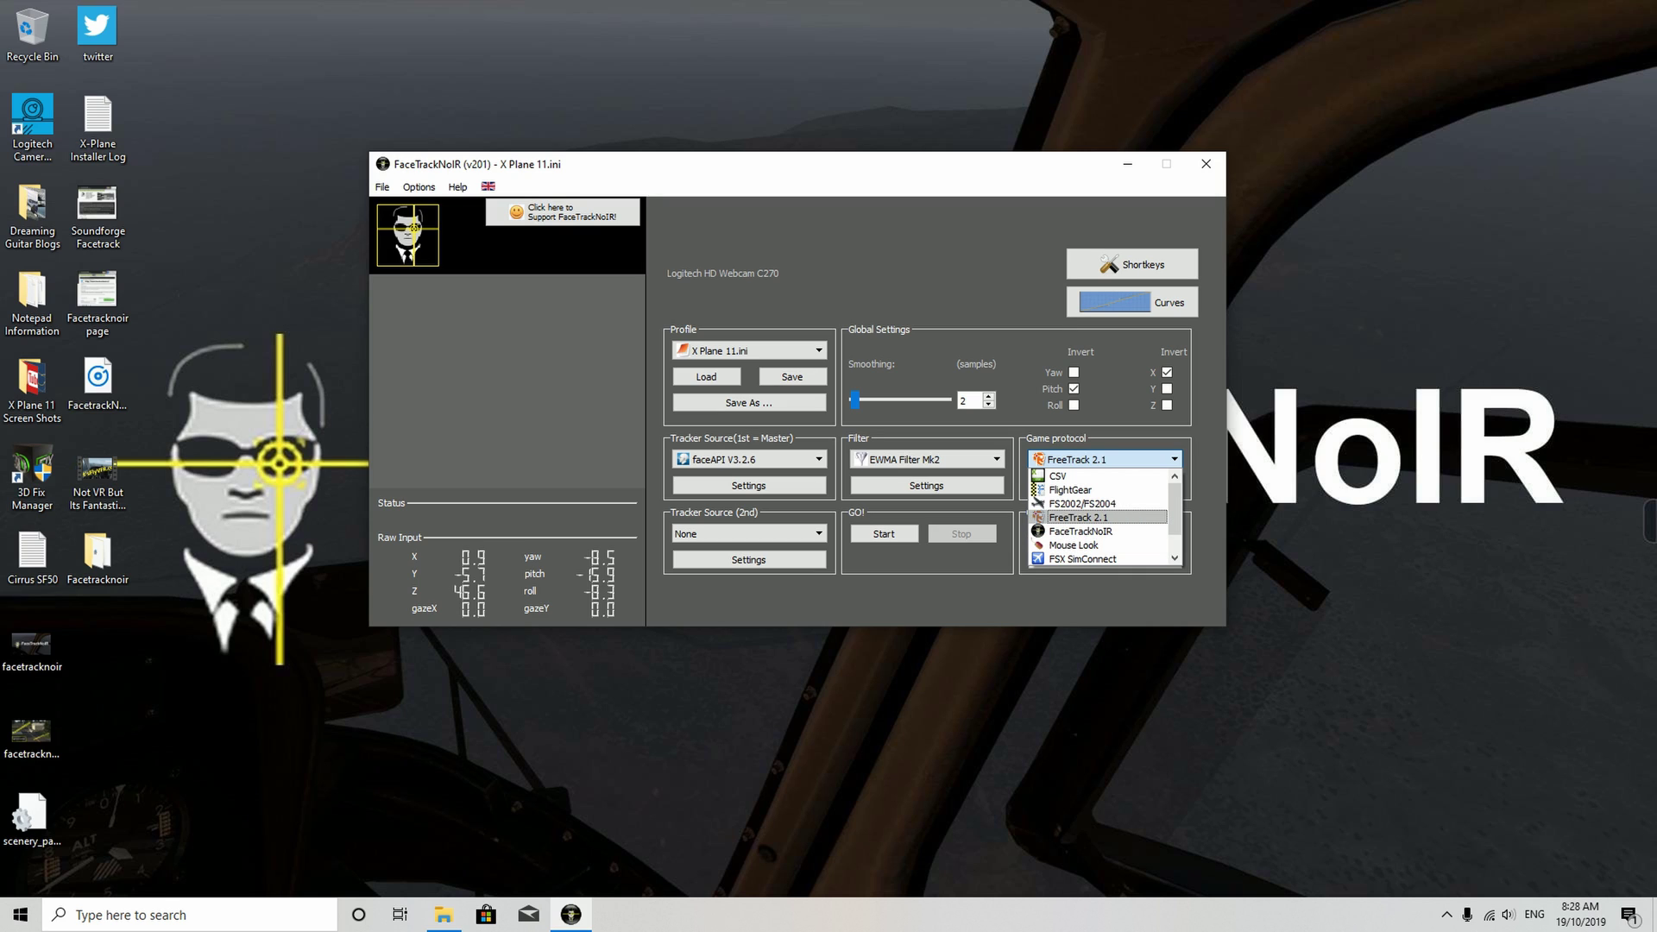
pyautogui.press('Return')
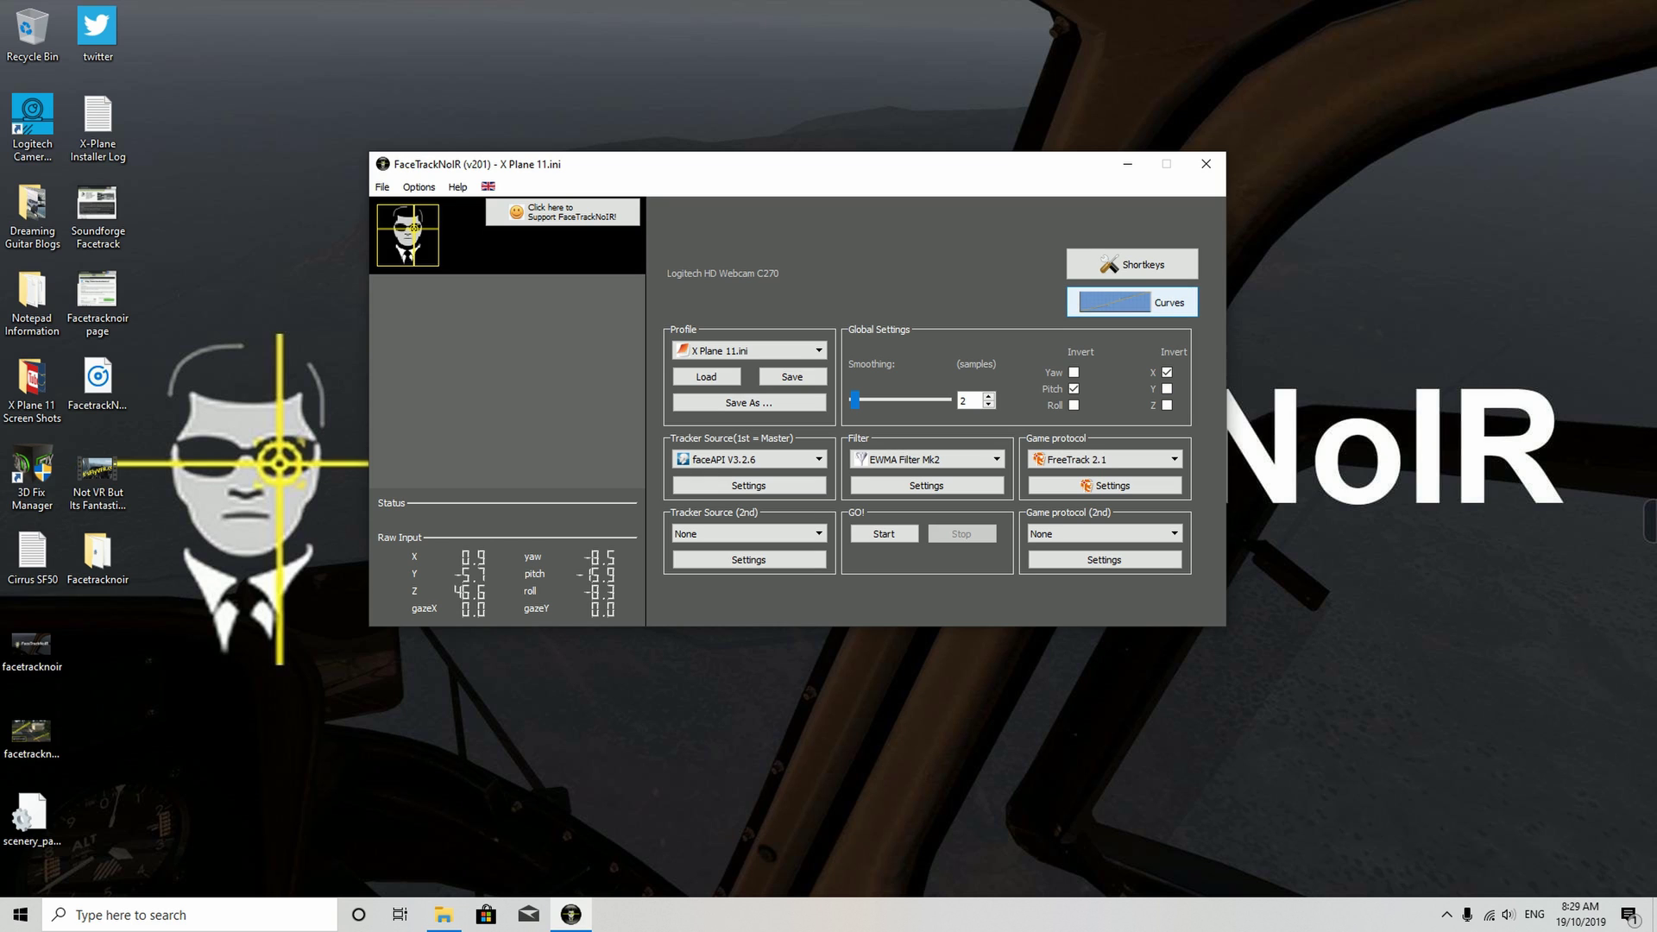
pyautogui.click(1132, 264)
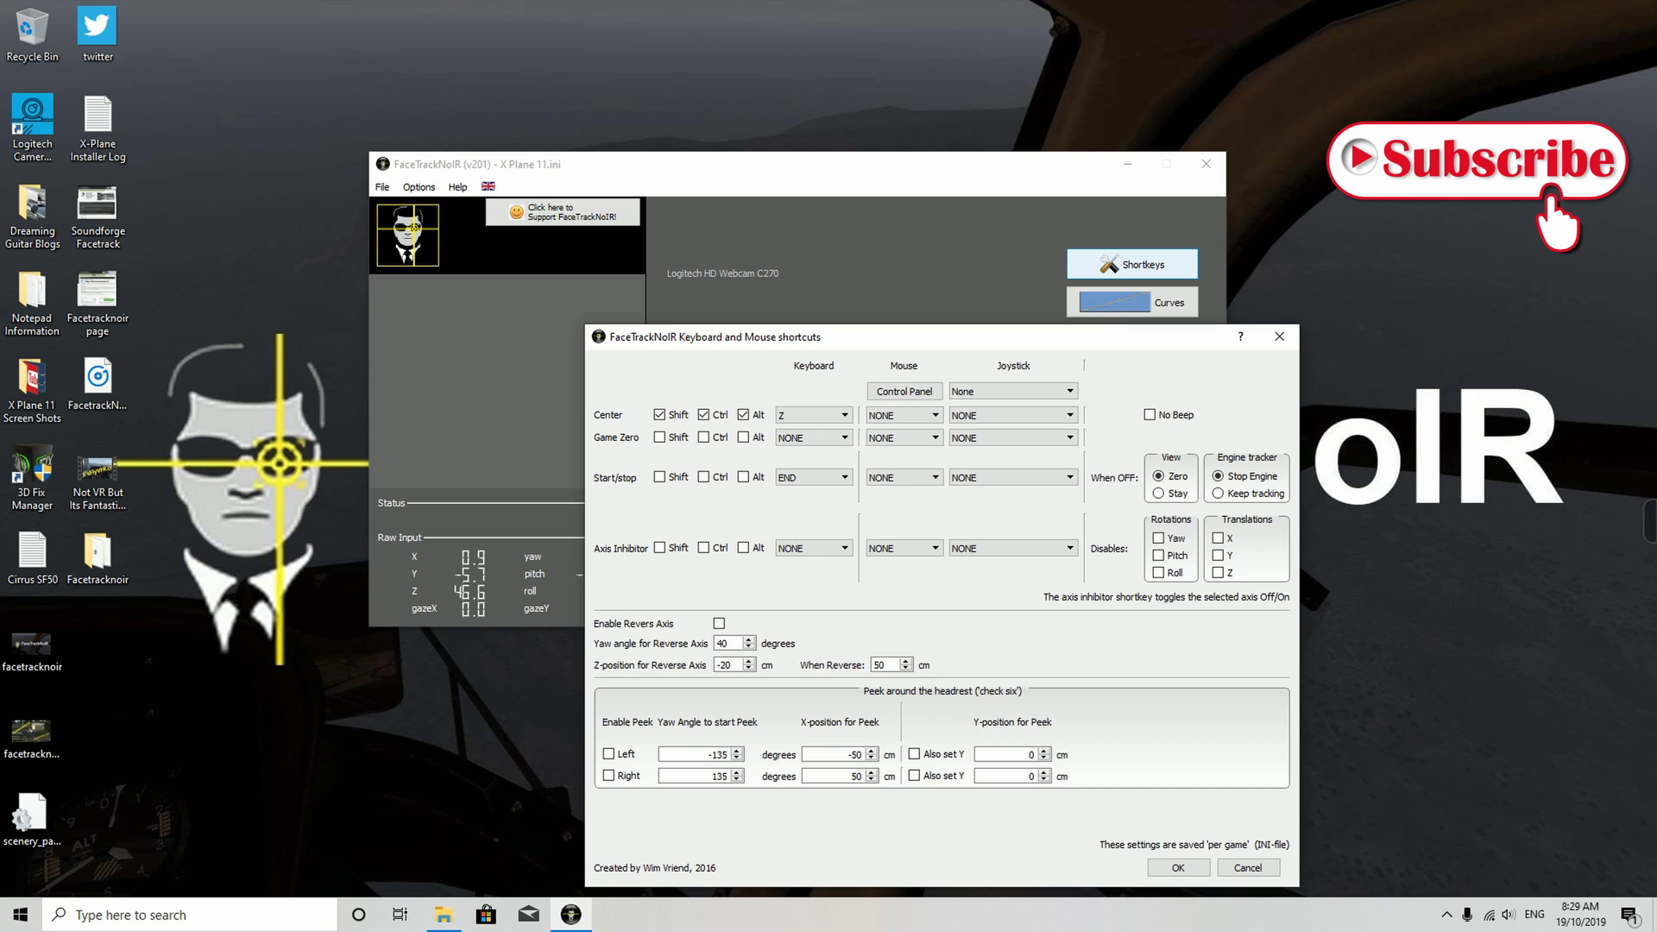
pyautogui.moveTo(1024, 340); pyautogui.dragTo(818, 180)
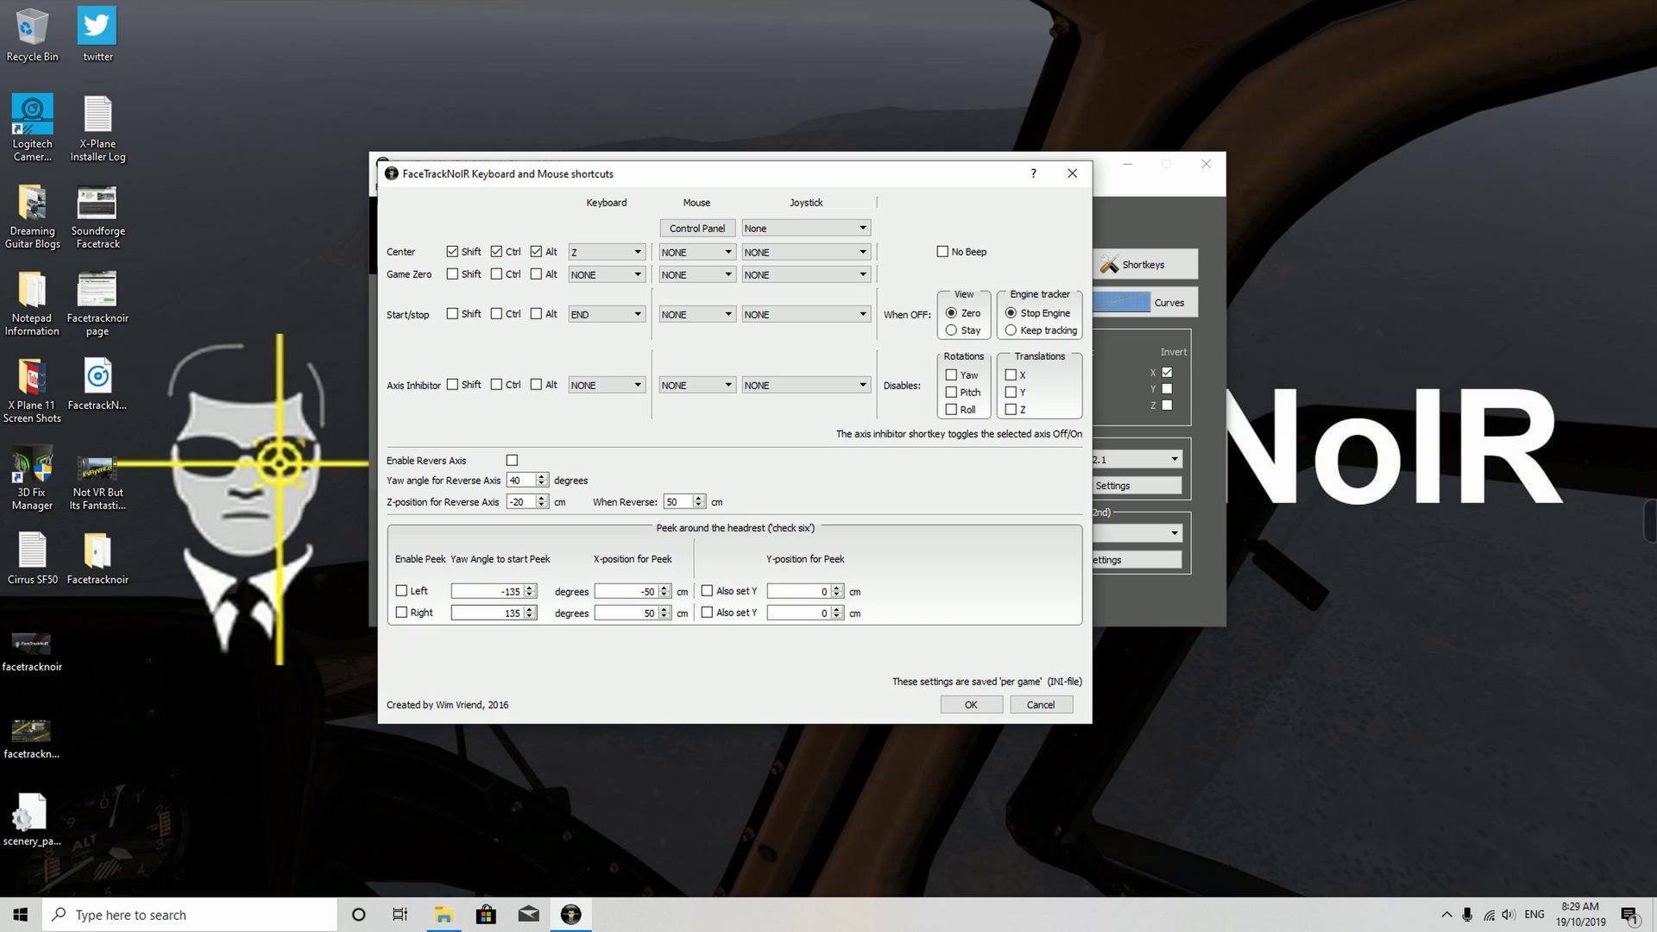
pyautogui.click(971, 704)
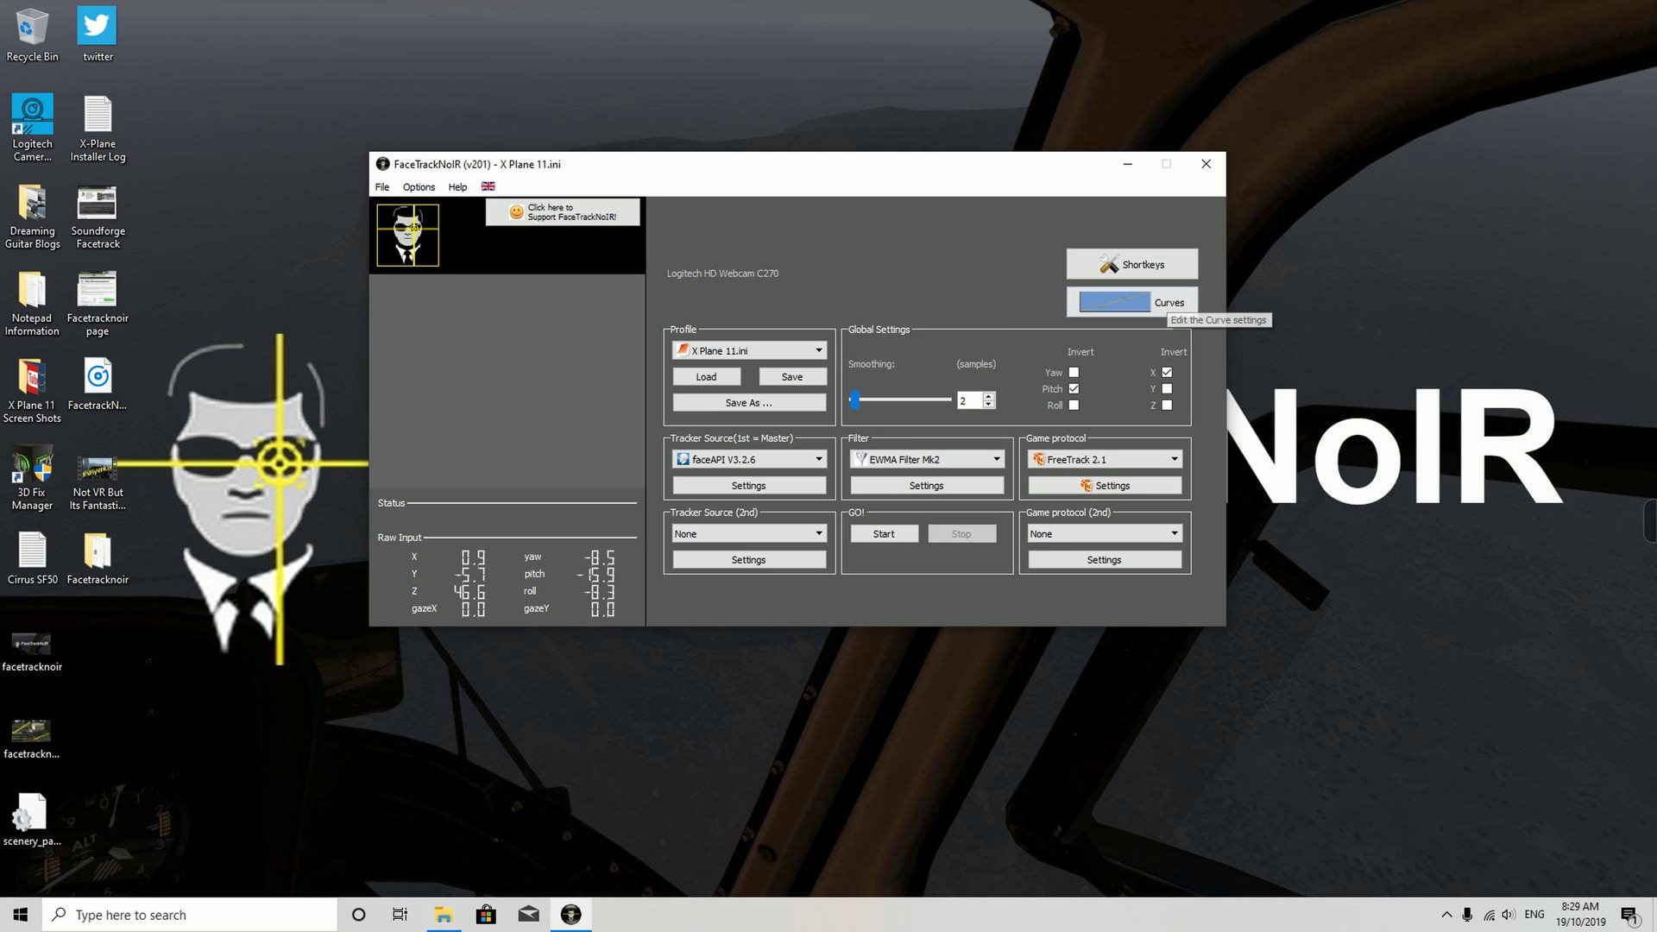
# Switch the profile to Default New.ini and load the Default New settings file.
pyautogui.click(749, 350)
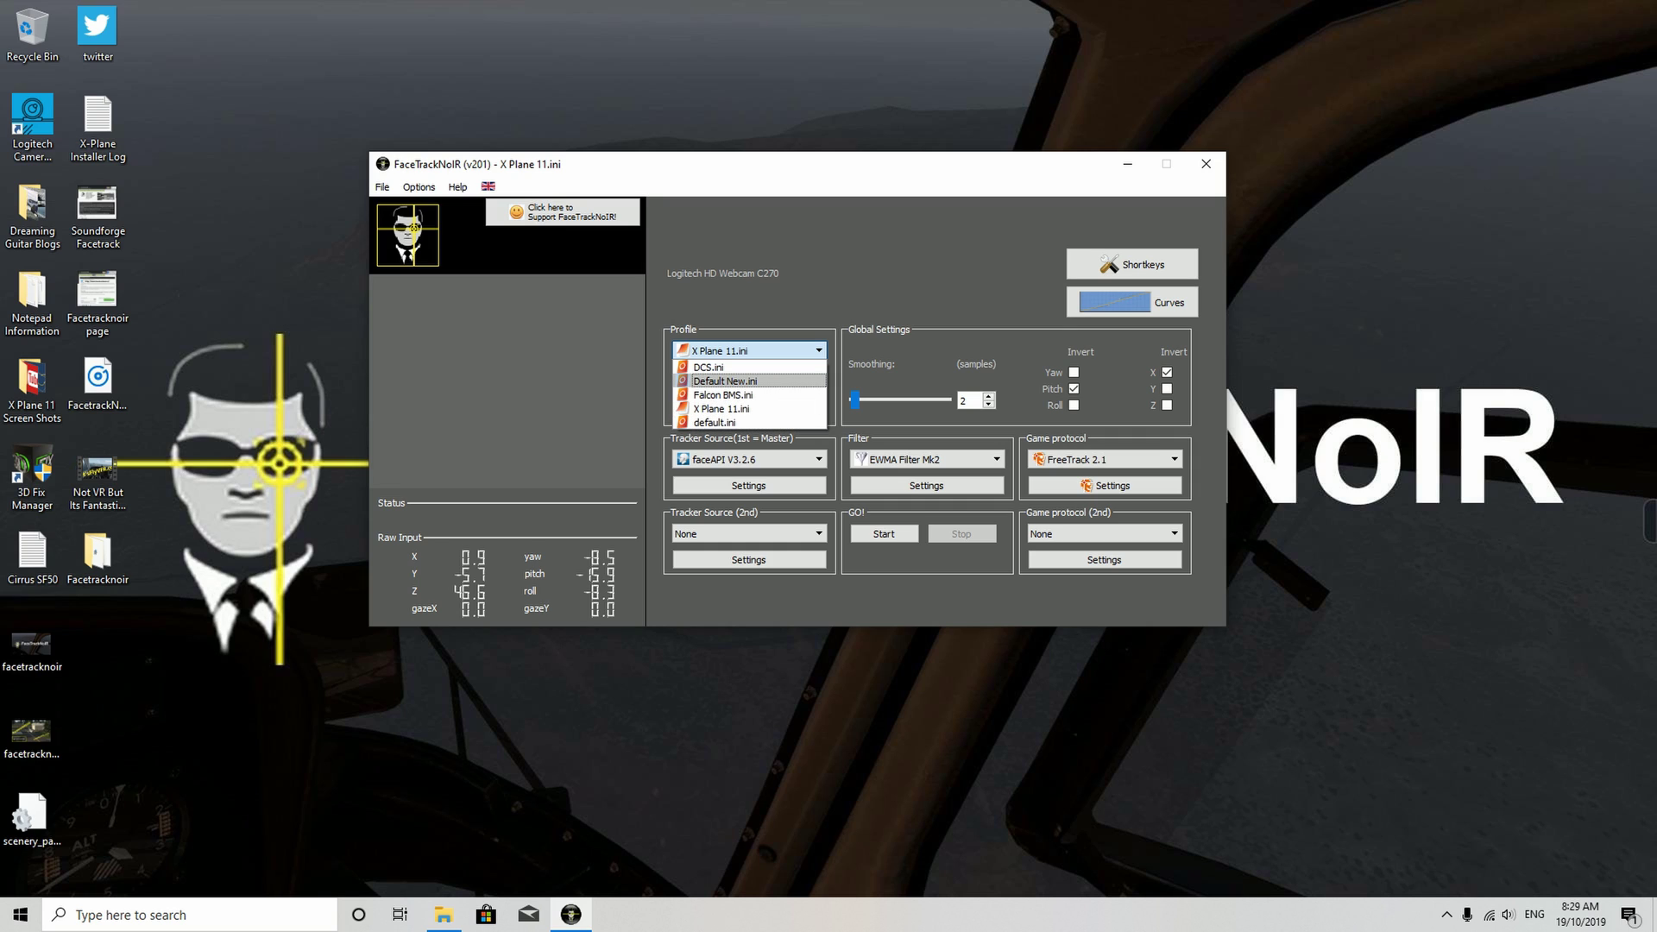
pyautogui.click(725, 380)
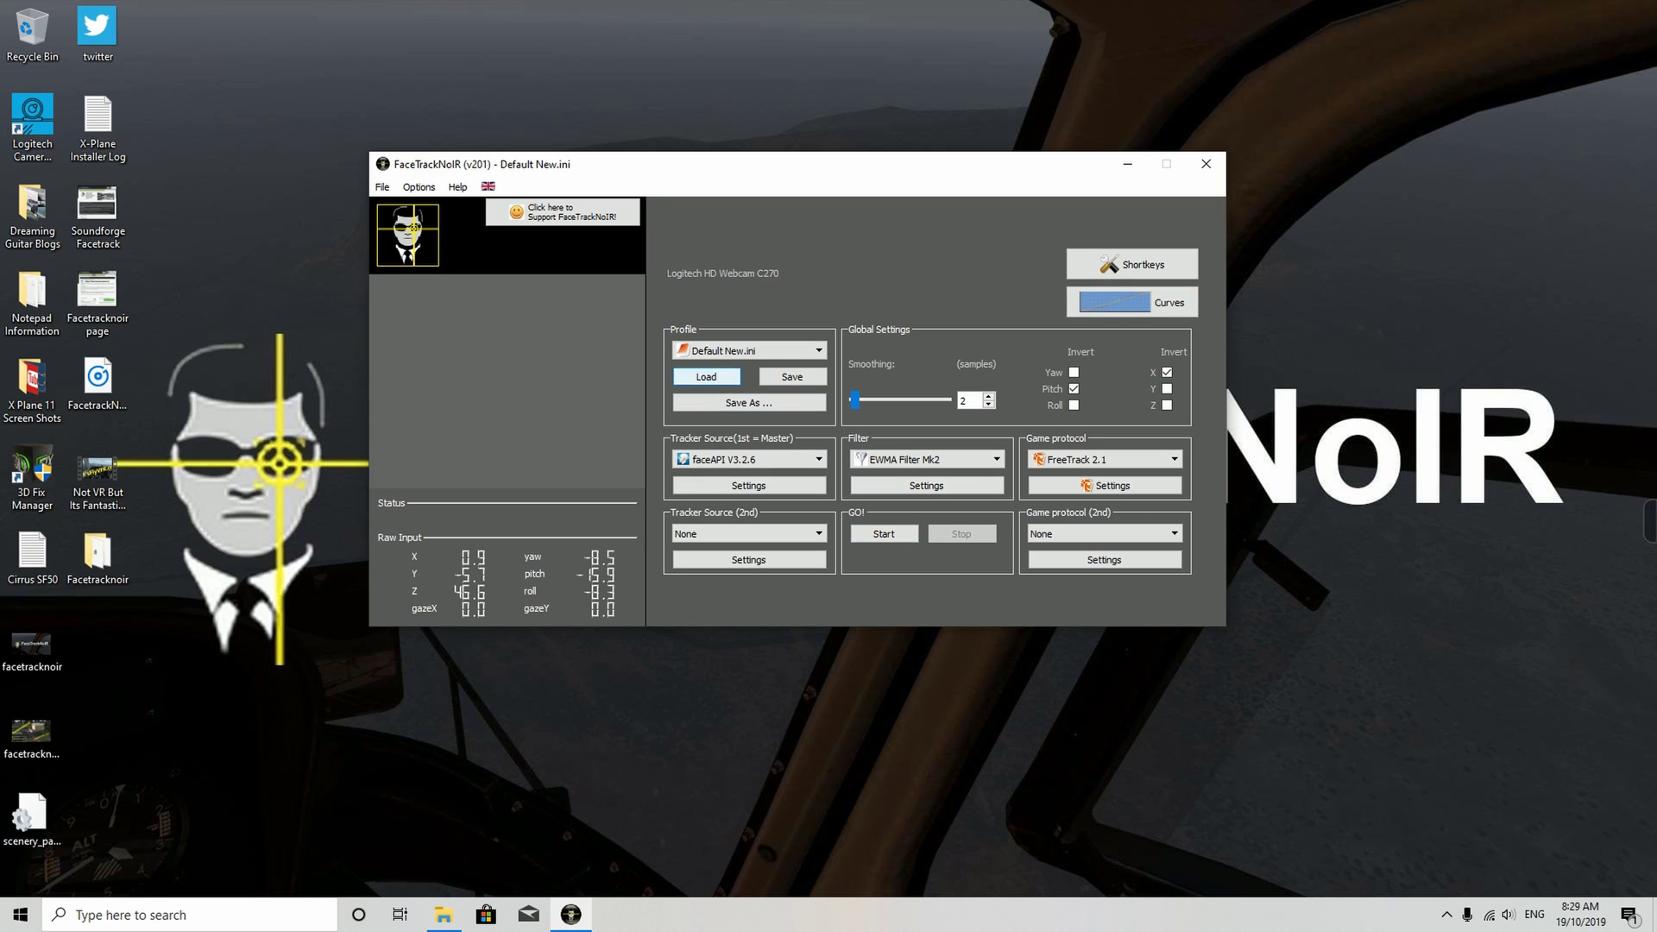
pyautogui.click(706, 378)
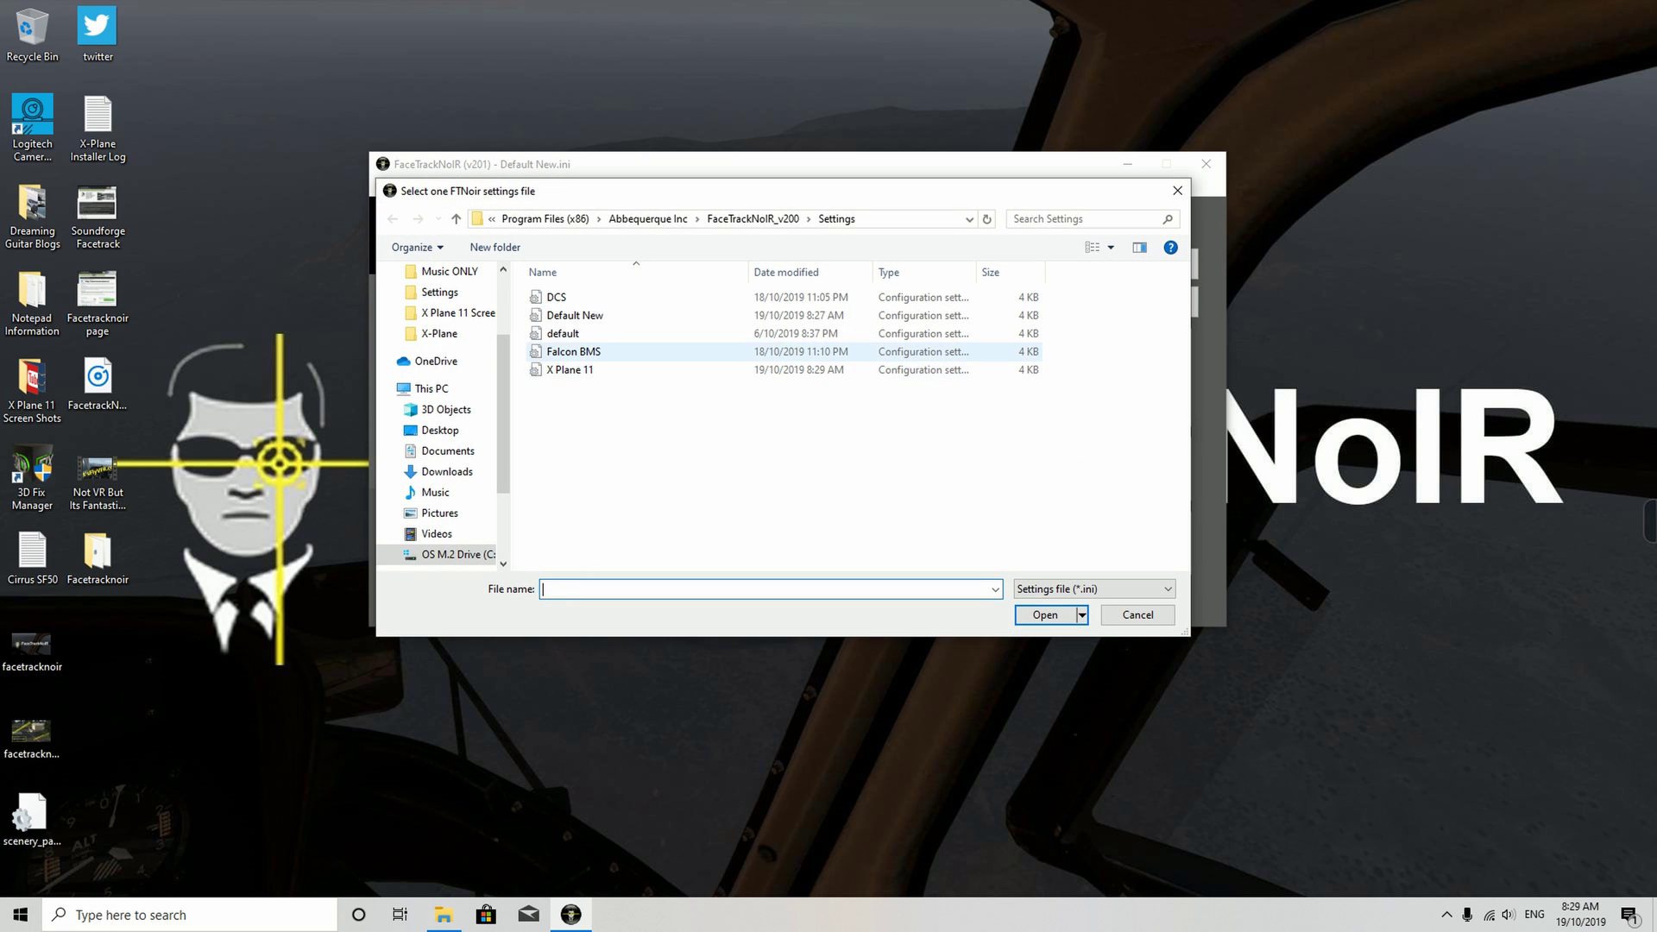
pyautogui.click(575, 315)
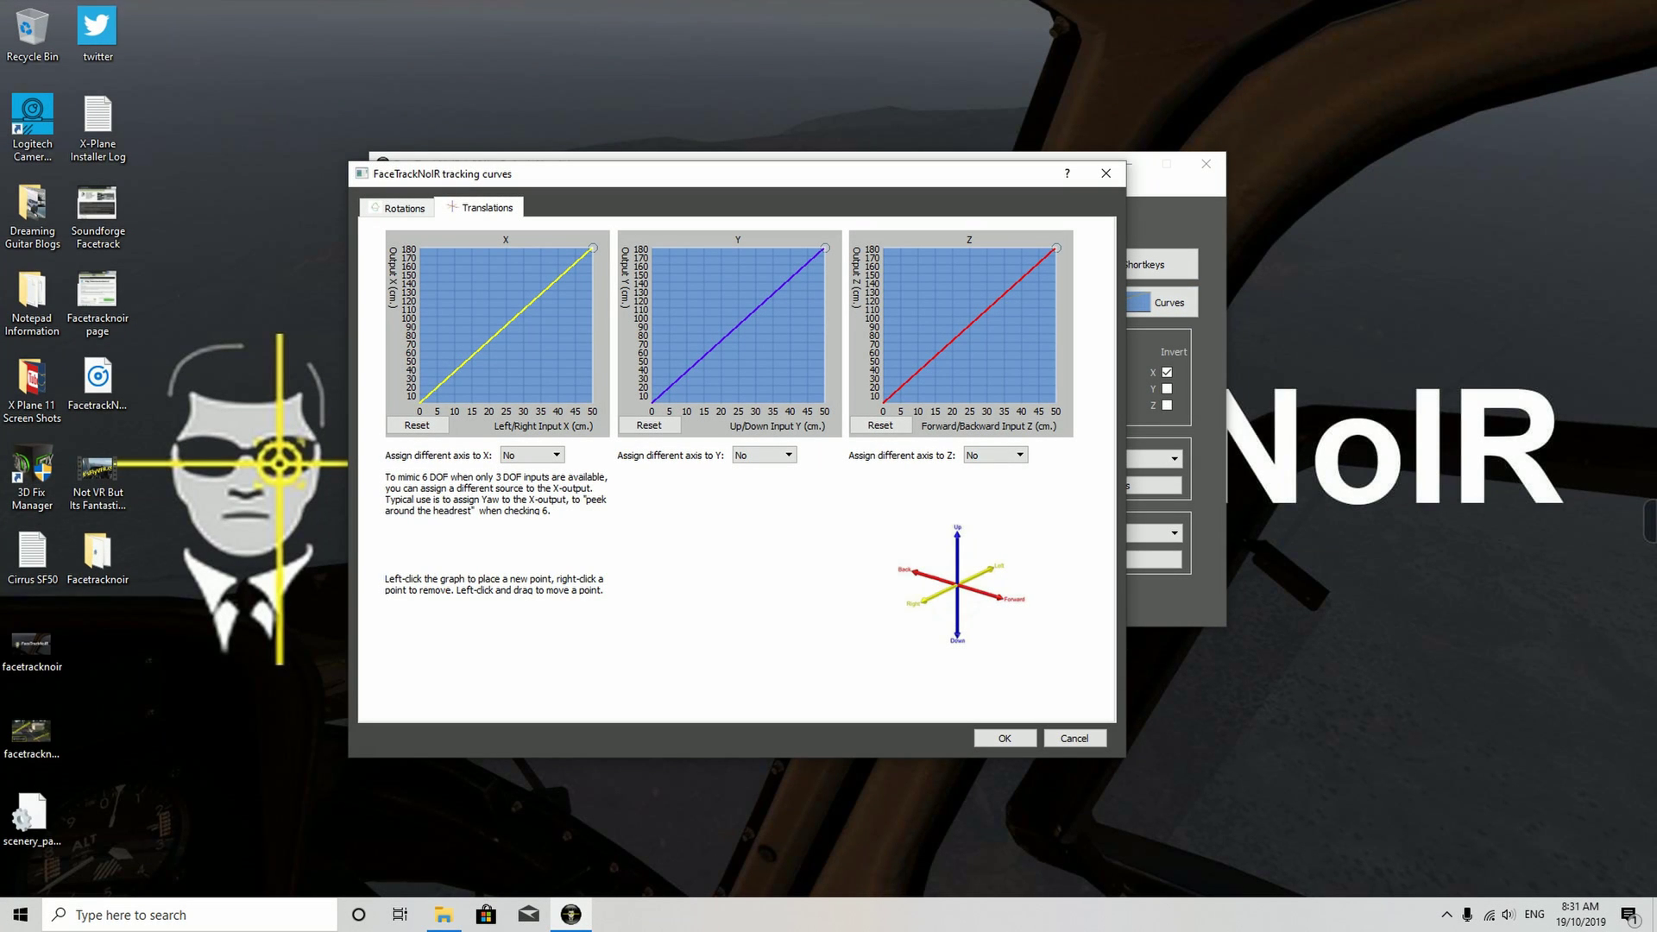
# Flatten the X, Y and Z translation curves to zero output.
pyautogui.click(404, 208)
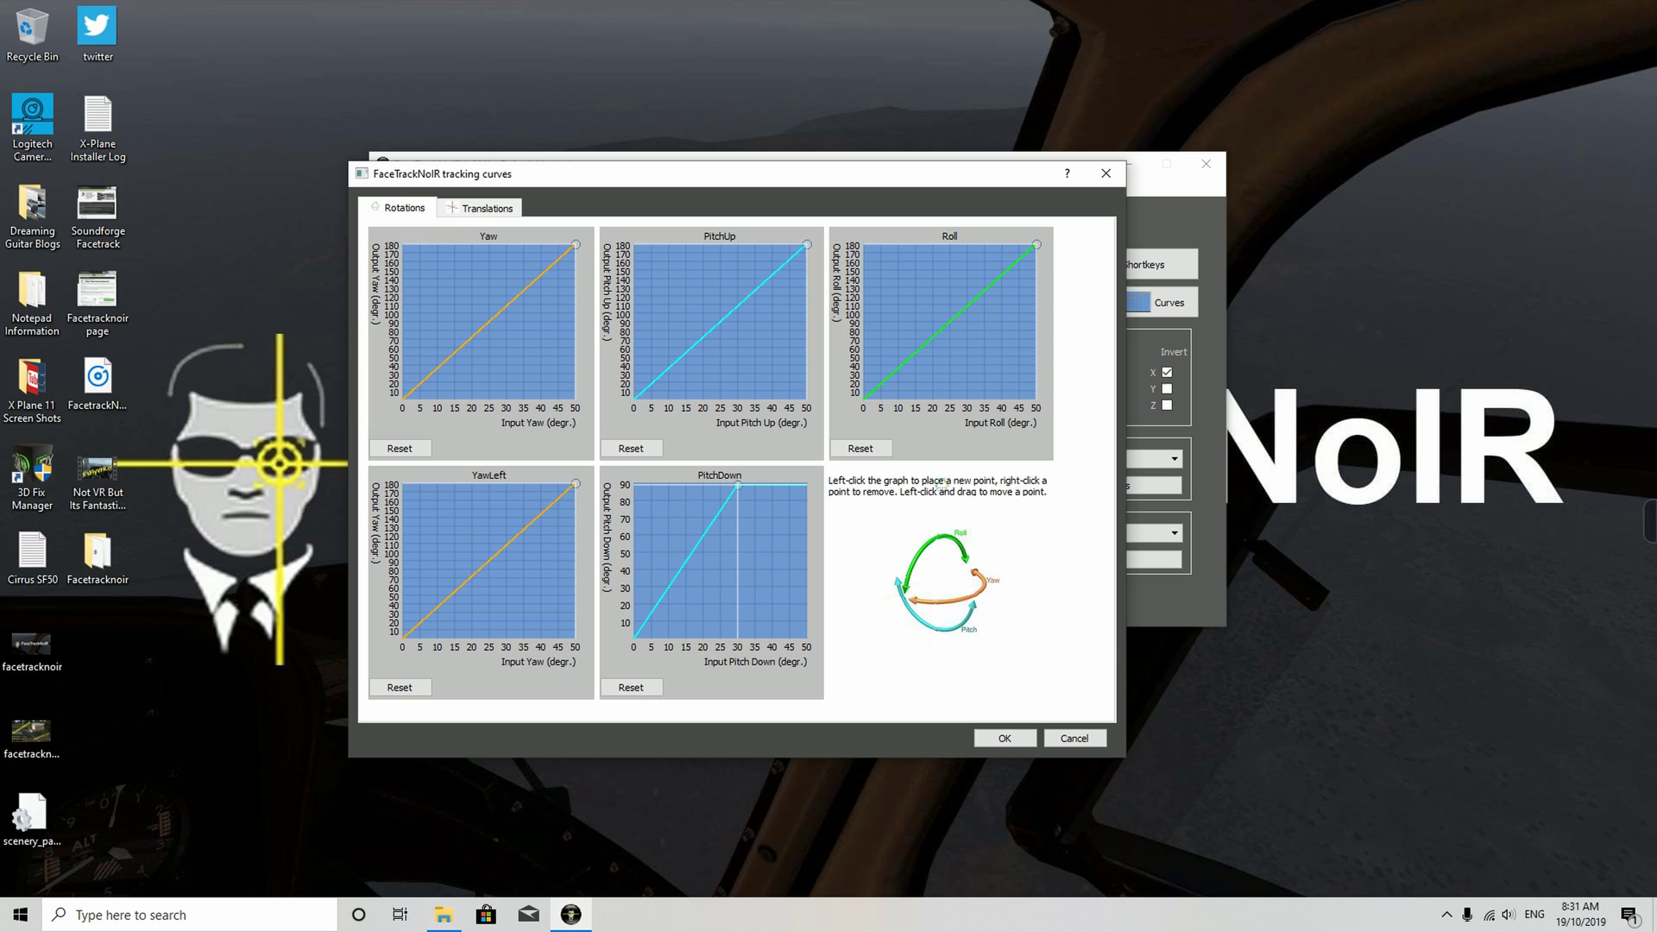
pyautogui.click(442, 208)
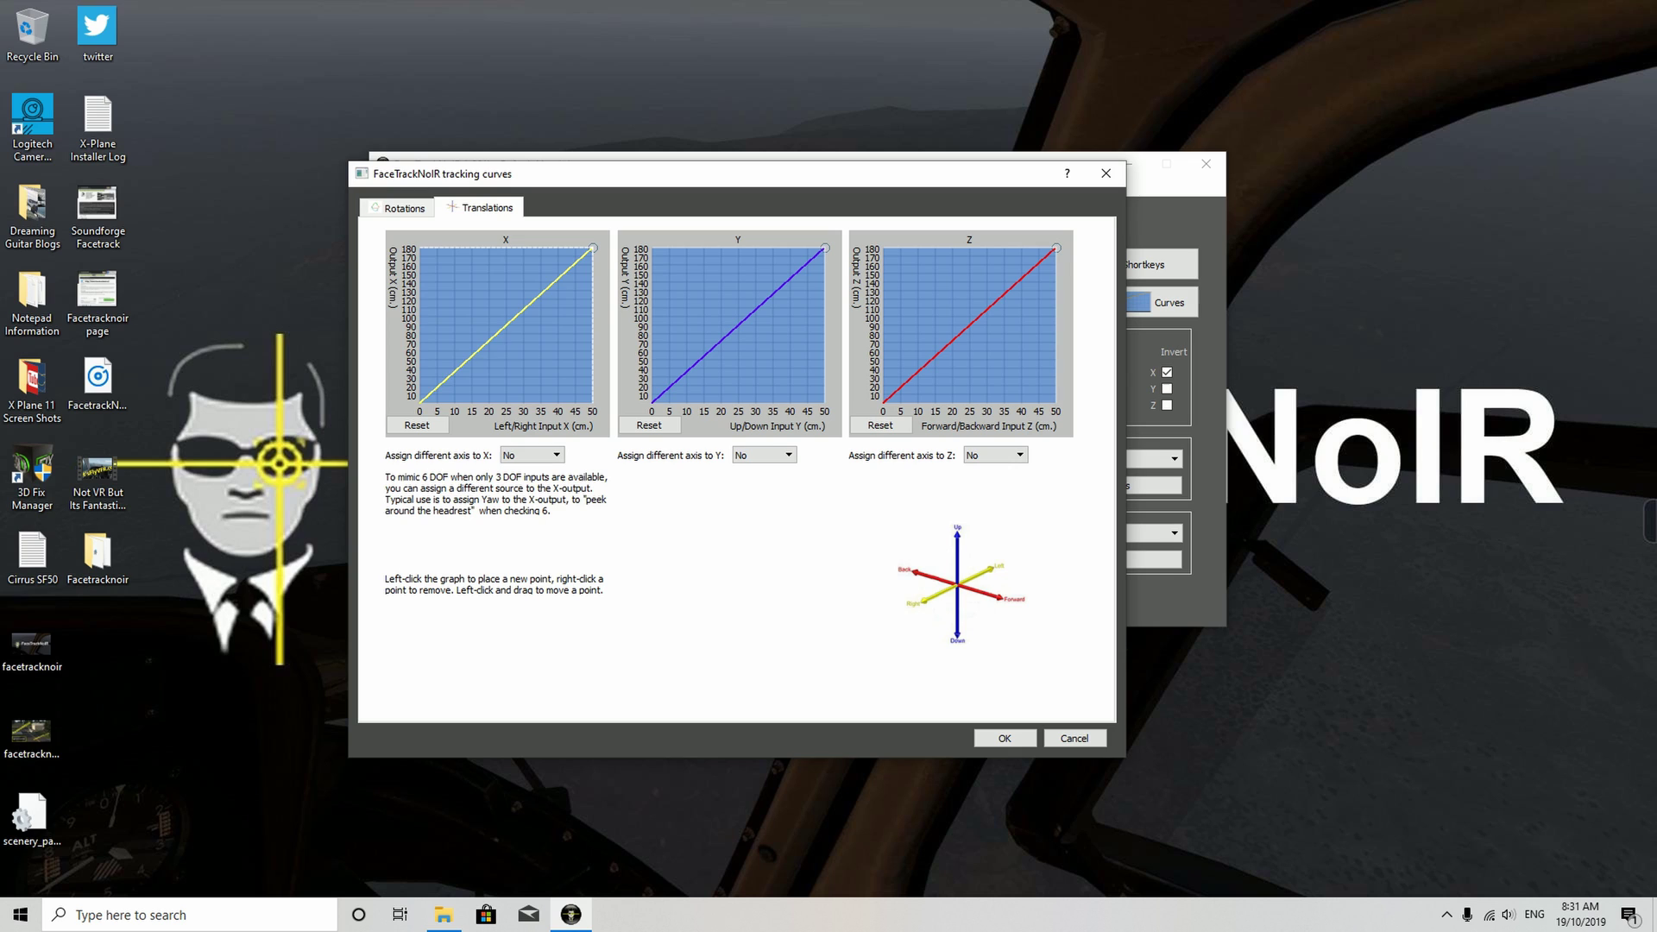
pyautogui.moveTo(592, 248); pyautogui.dragTo(593, 403)
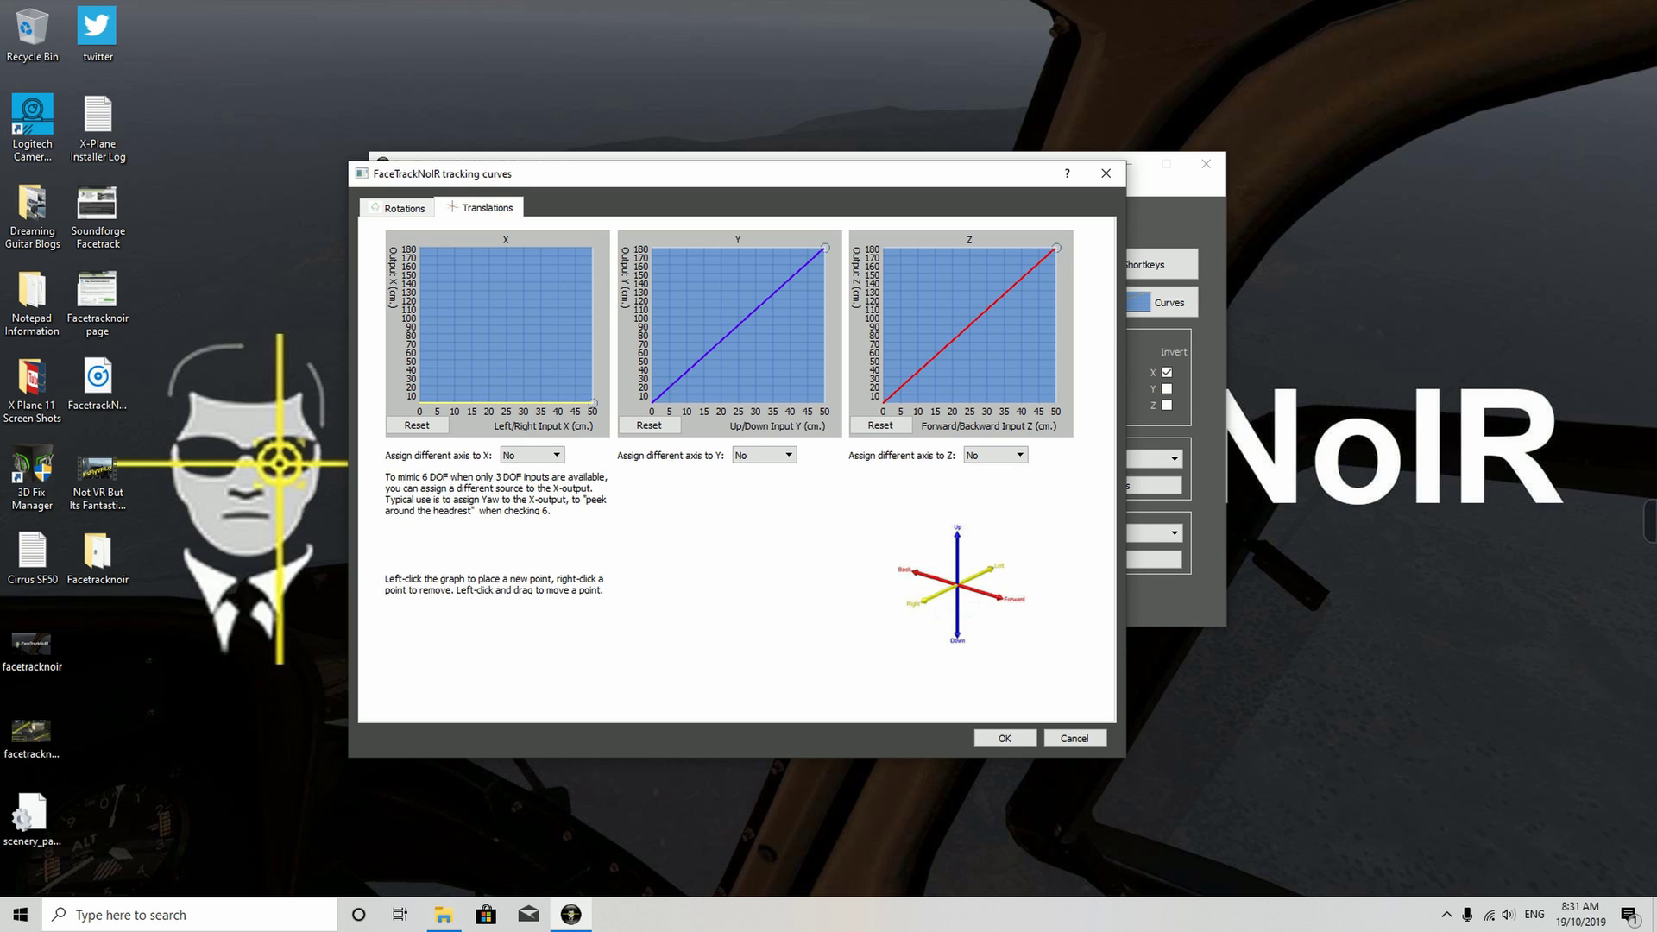
pyautogui.moveTo(825, 248); pyautogui.dragTo(825, 404)
pyautogui.moveTo(1056, 247); pyautogui.dragTo(1057, 403)
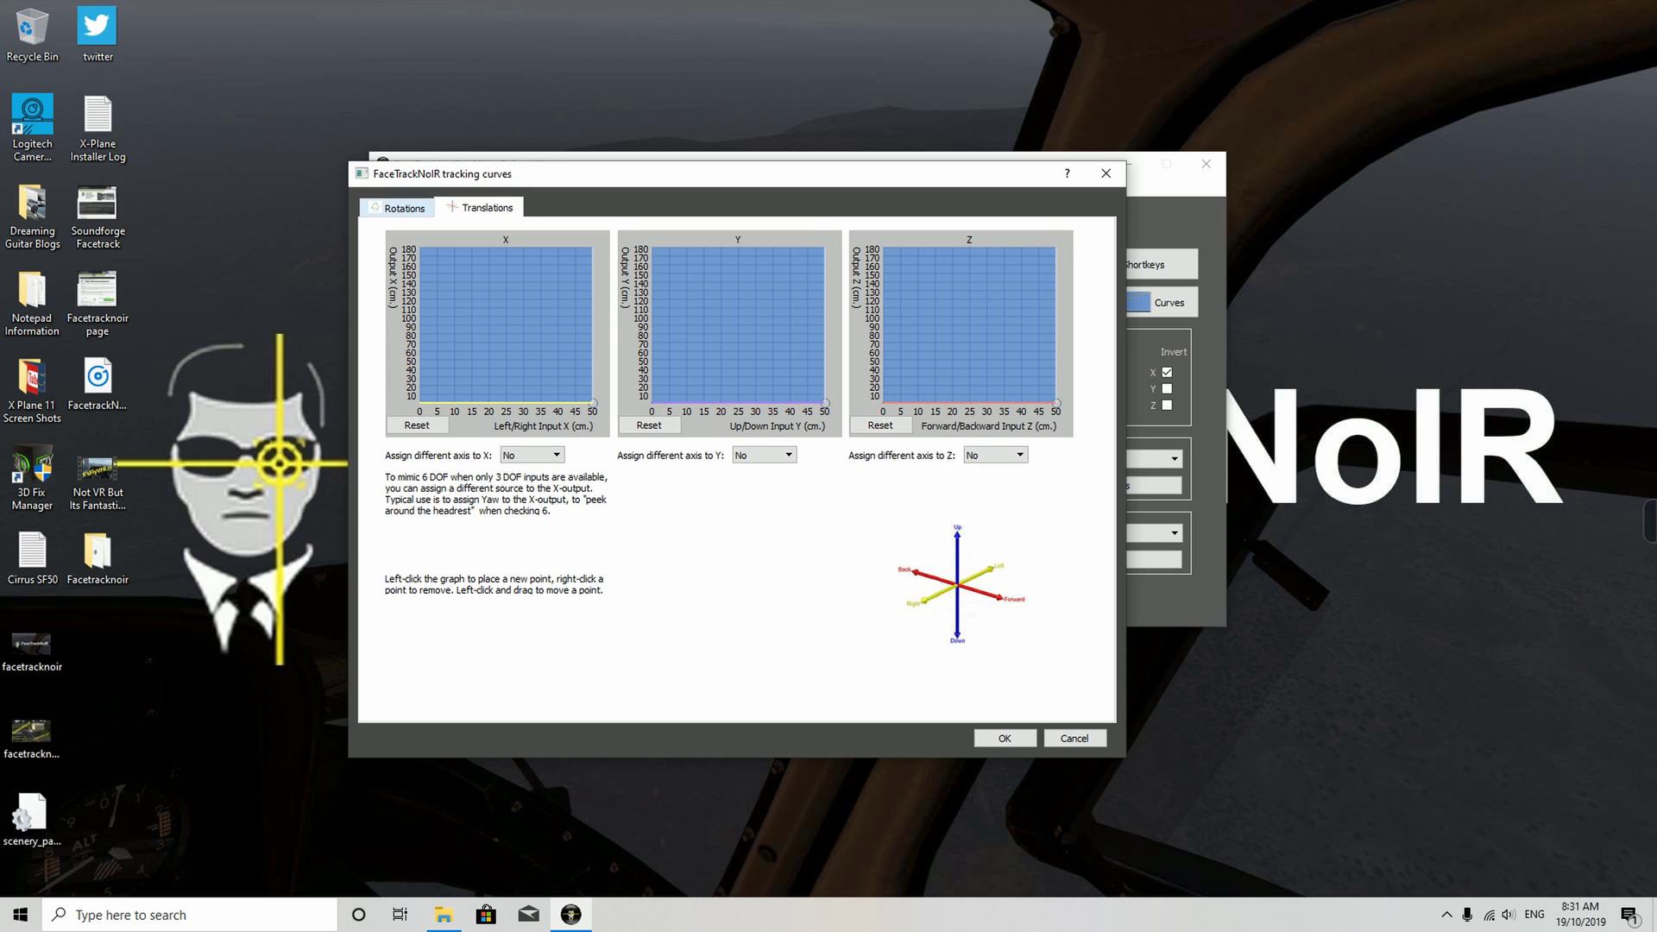
# Flatten the PitchUp, Roll and PitchDown curves to zero and accept the curve changes.
pyautogui.click(404, 208)
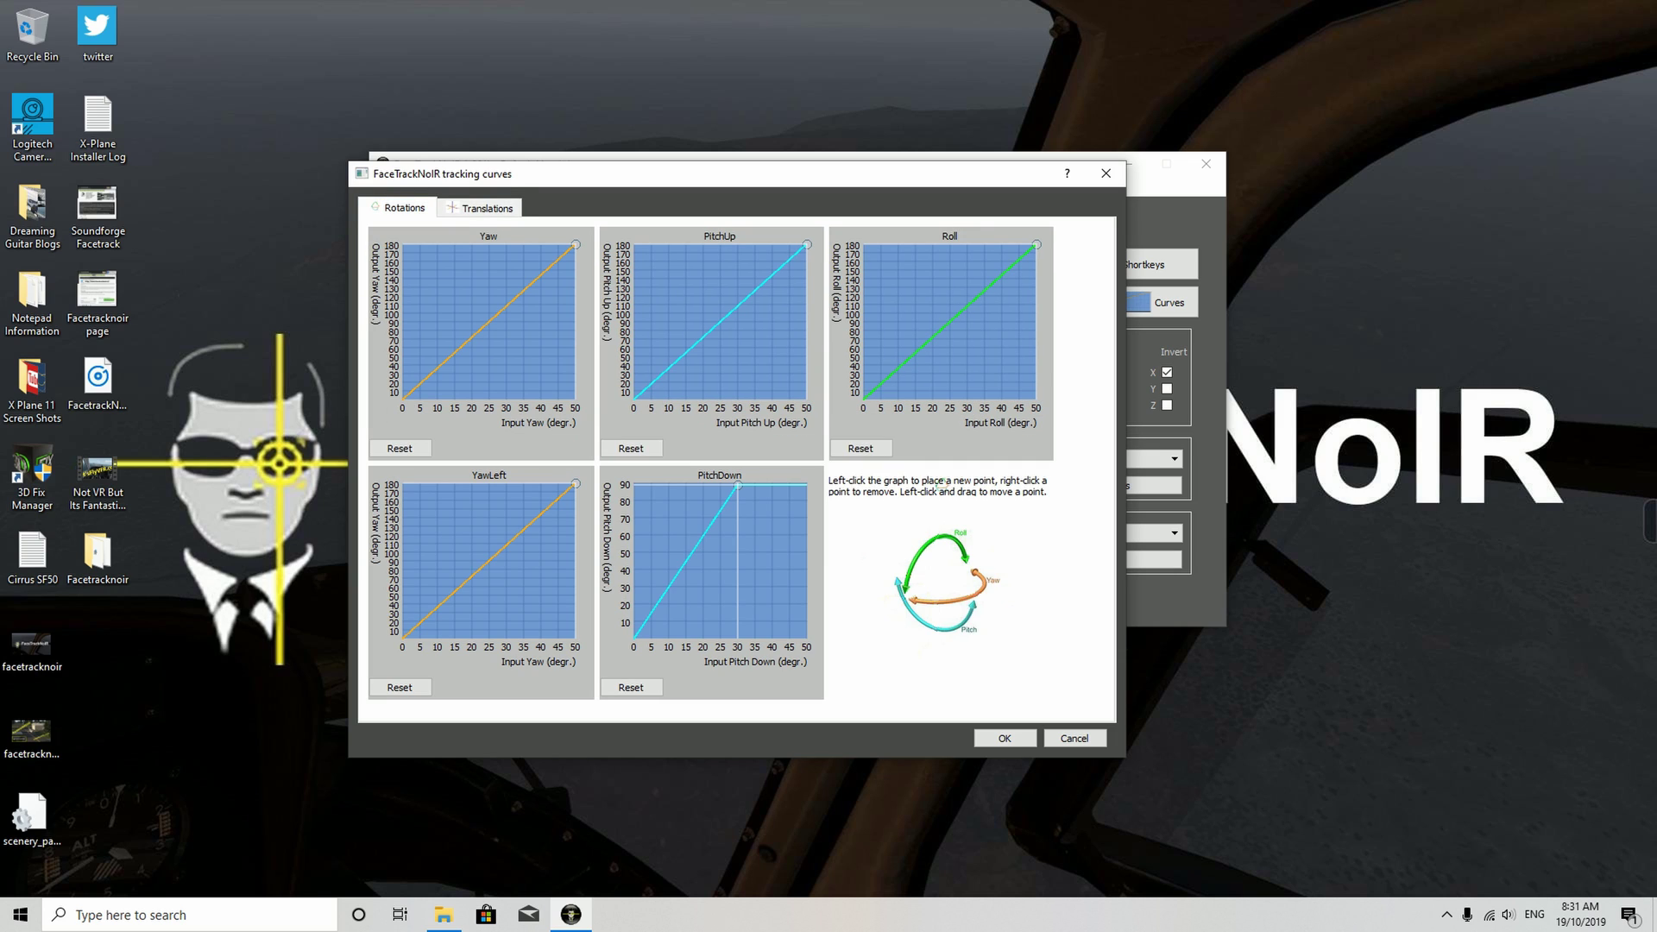
pyautogui.moveTo(807, 245); pyautogui.dragTo(807, 400)
pyautogui.moveTo(1037, 245); pyautogui.dragTo(1036, 401)
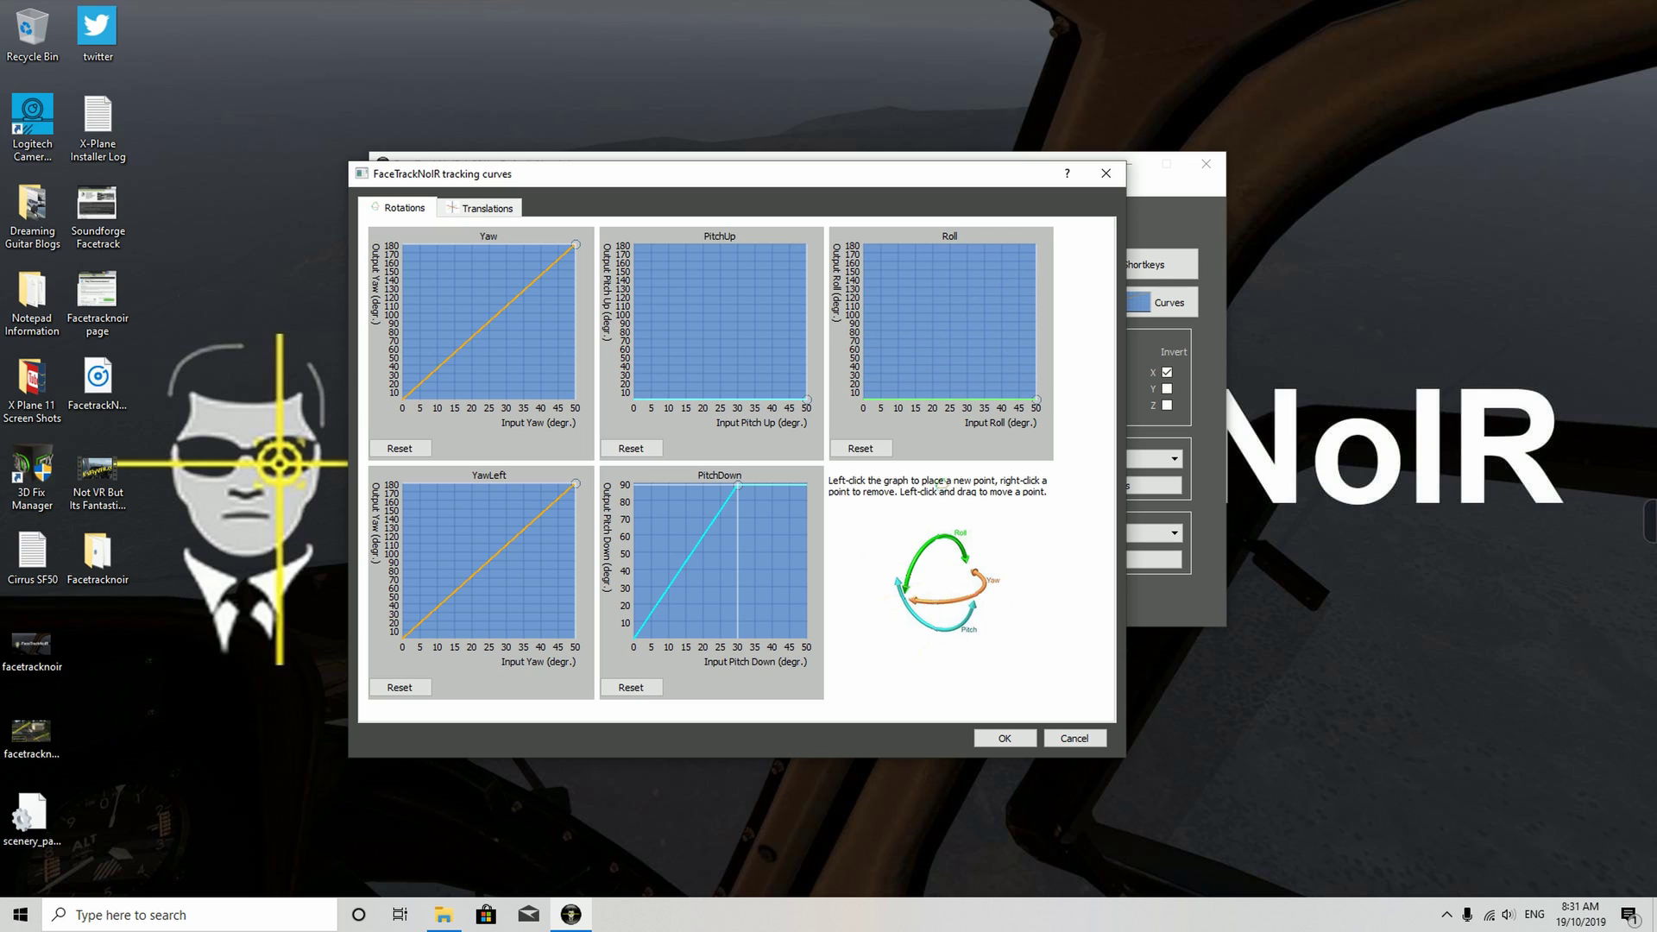
pyautogui.moveTo(738, 485); pyautogui.dragTo(807, 639)
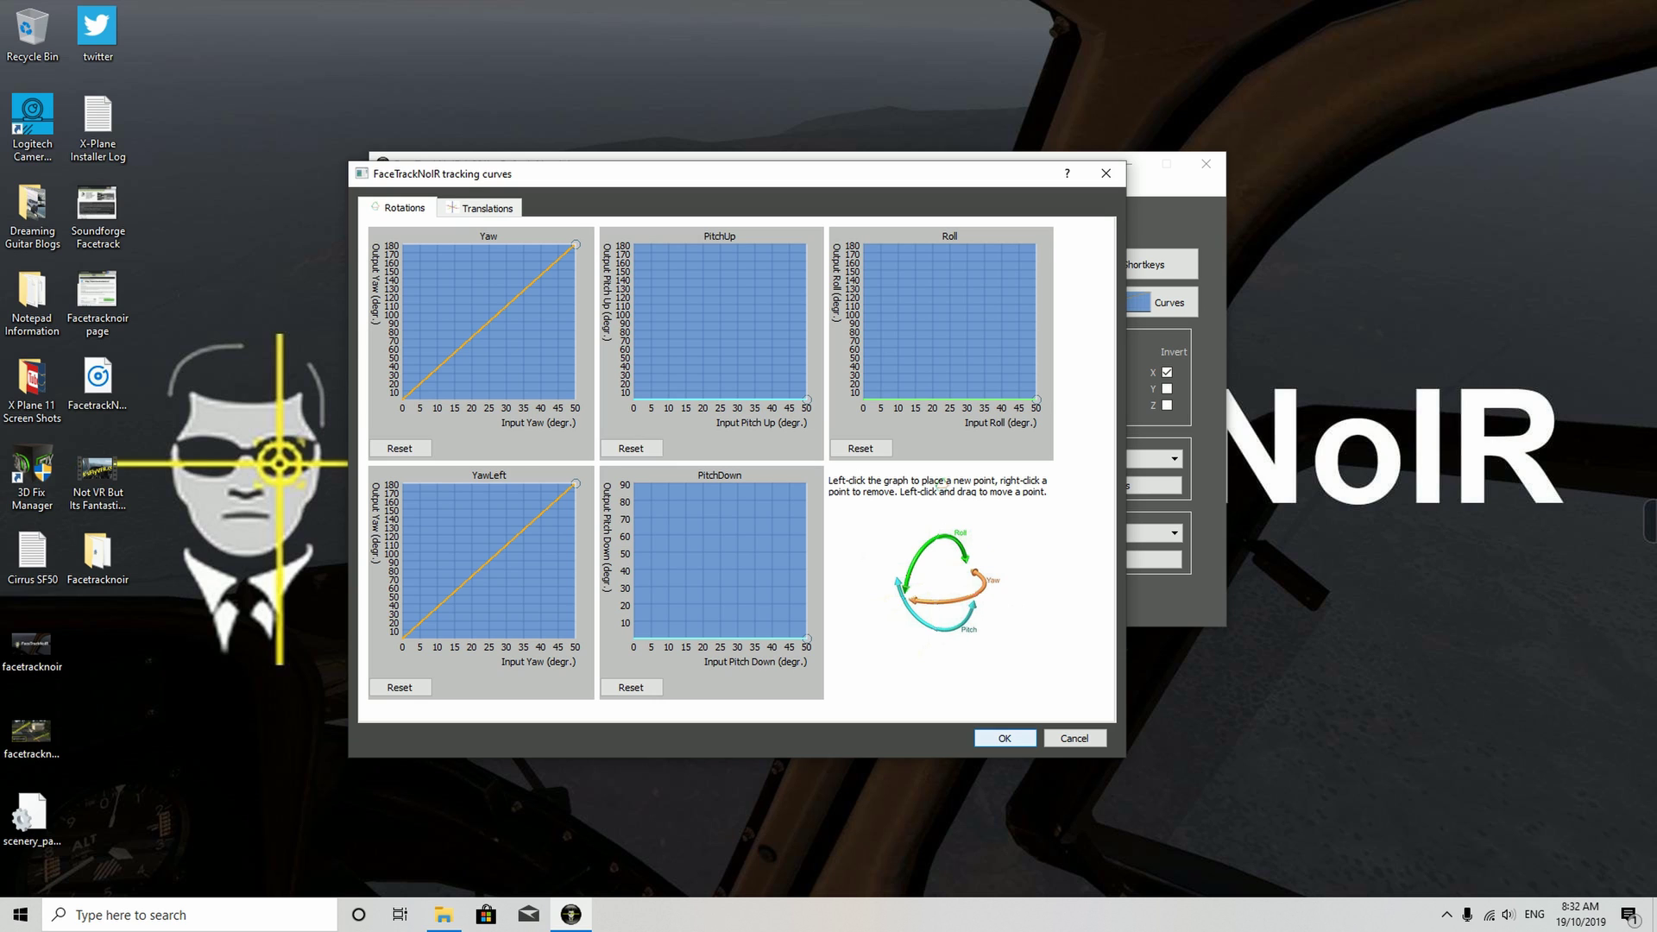
pyautogui.click(1005, 738)
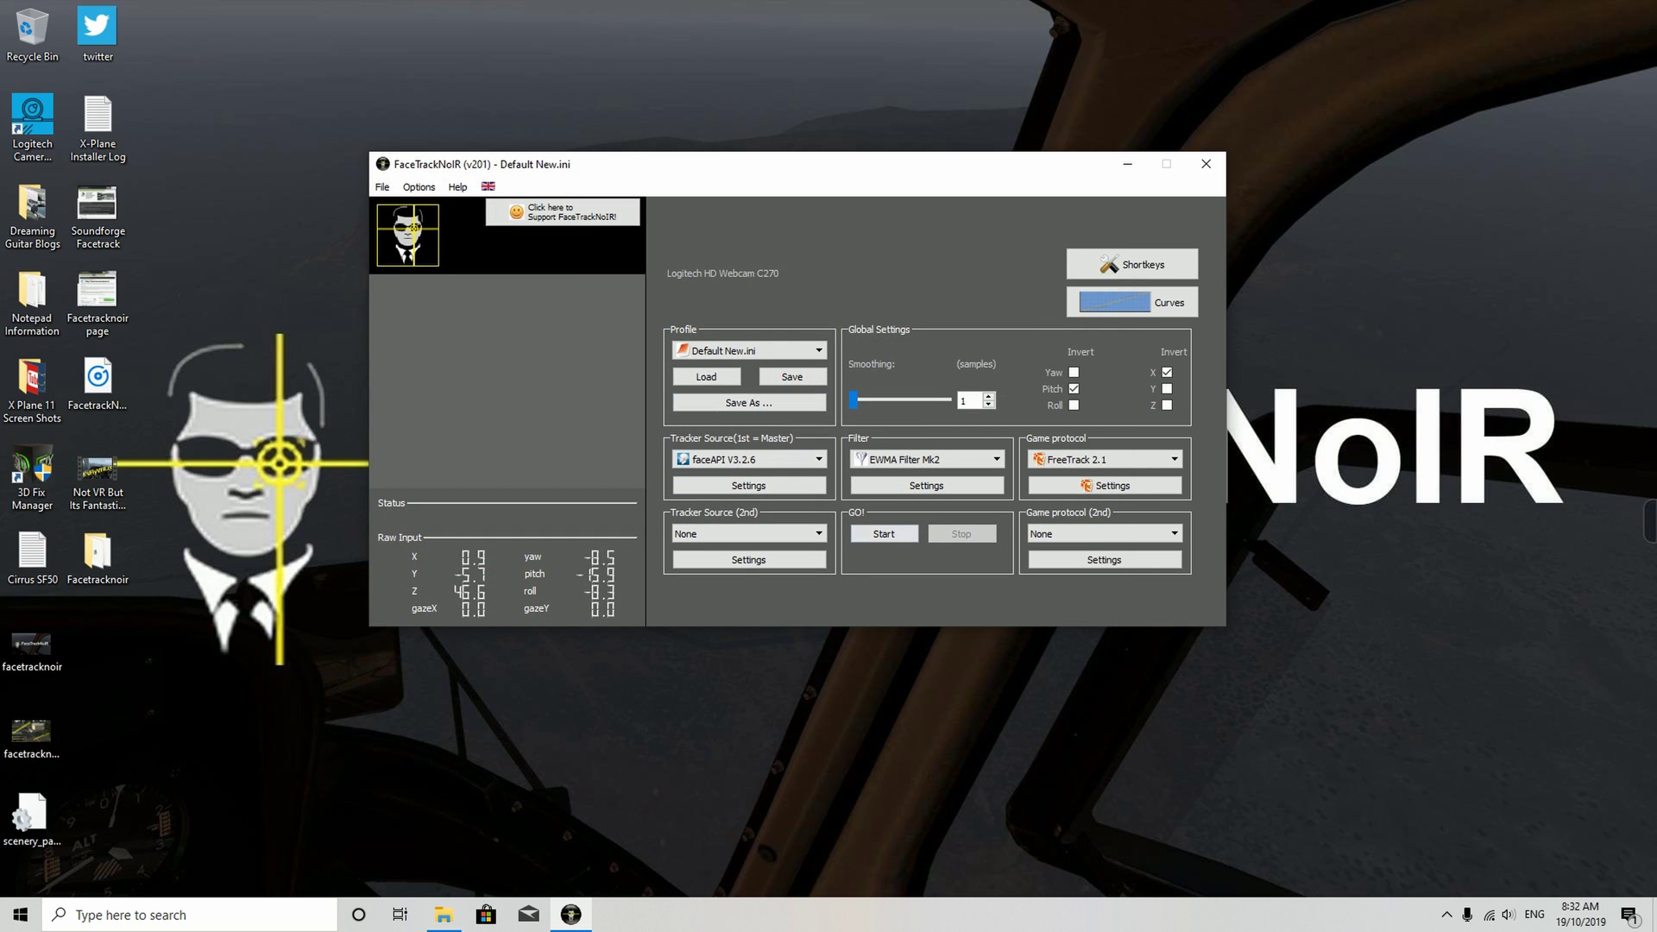
# Start webcam head tracking from the GO! section.
pyautogui.click(884, 533)
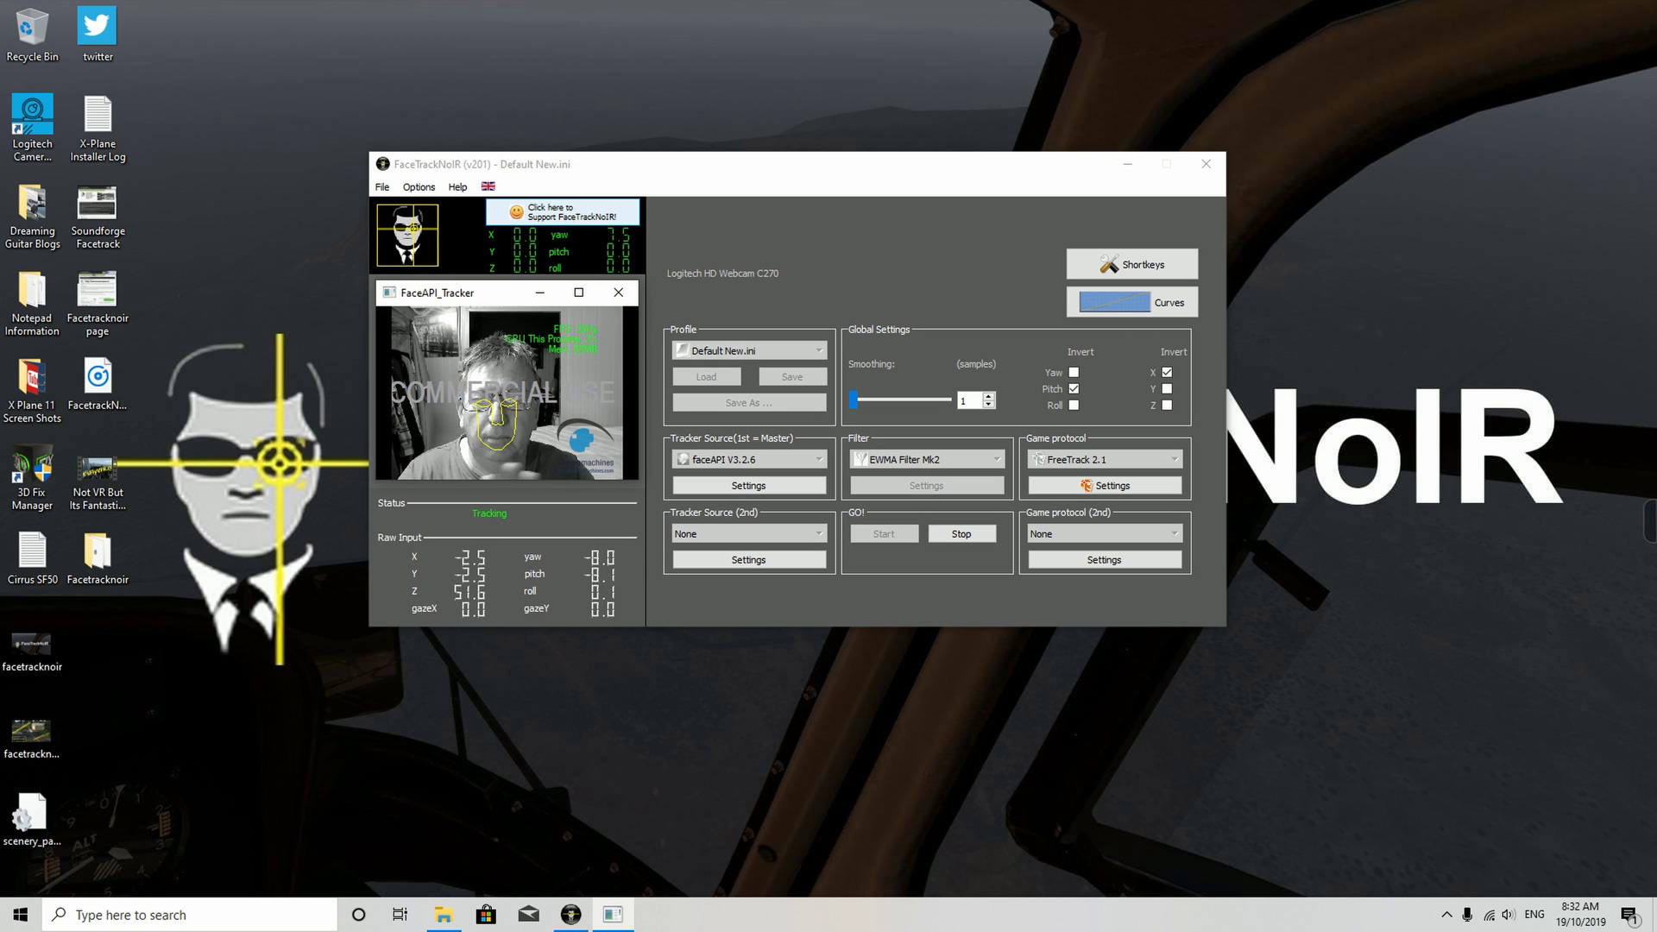
# Raise the PitchUp curve back into a full diagonal and accept it.
pyautogui.click(1133, 302)
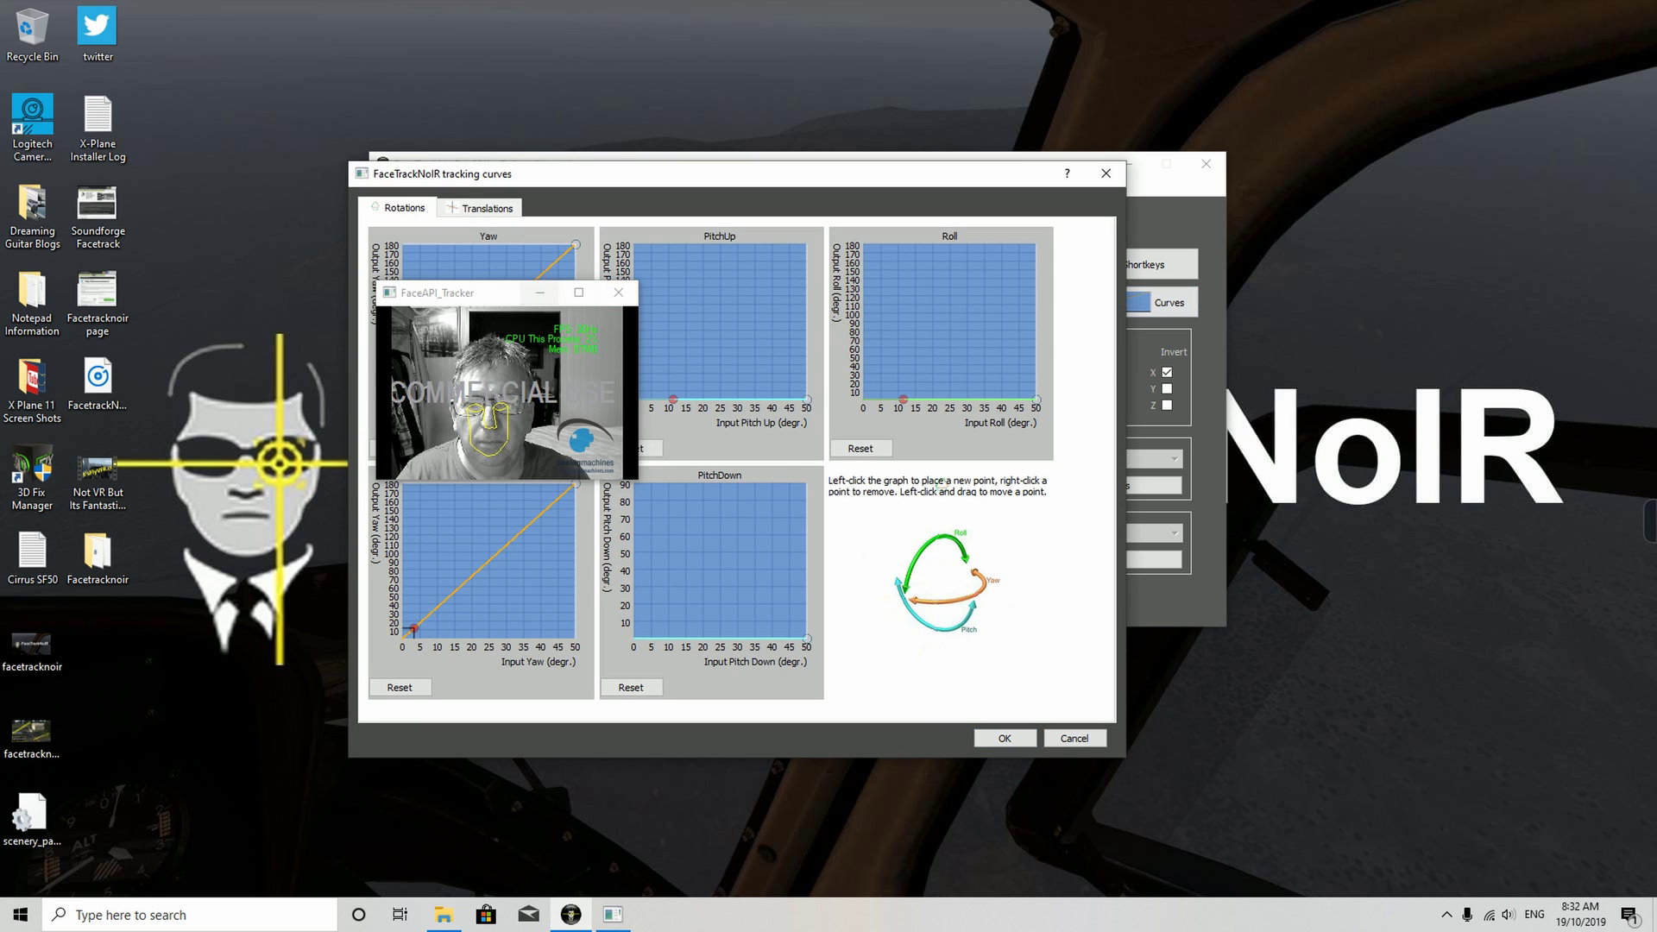
pyautogui.moveTo(502, 293)
pyautogui.mouseDown()
pyautogui.moveTo(167, 334)
pyautogui.moveTo(519, 285)
pyautogui.moveTo(502, 293)
pyautogui.mouseUp()
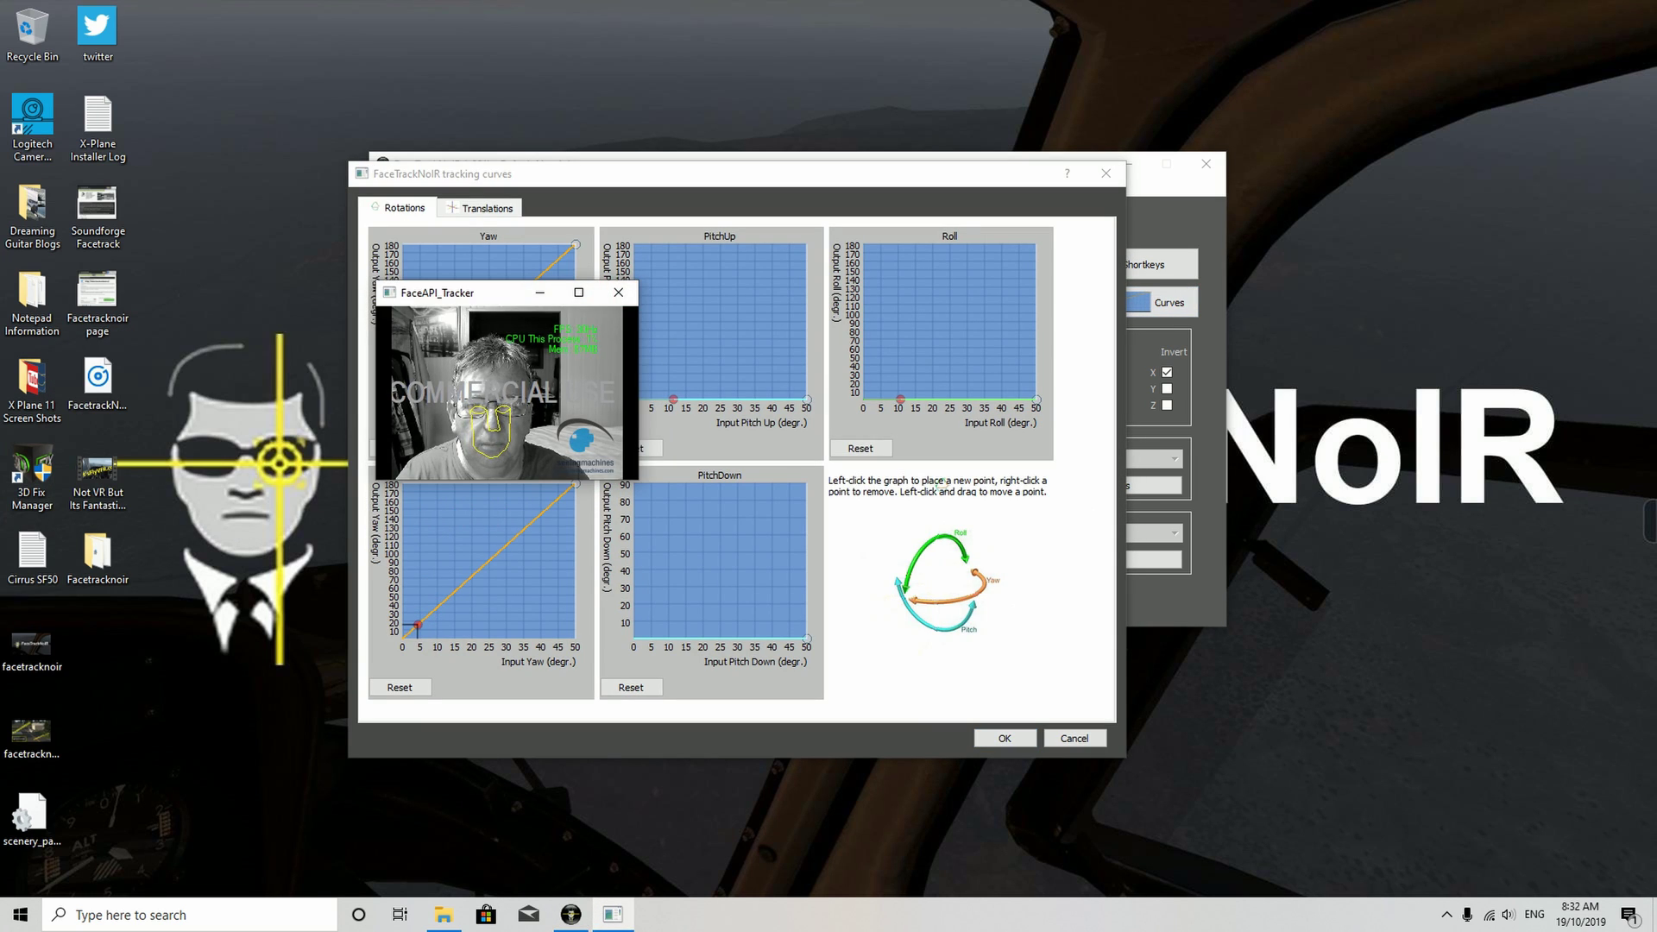
pyautogui.moveTo(807, 399); pyautogui.dragTo(807, 245)
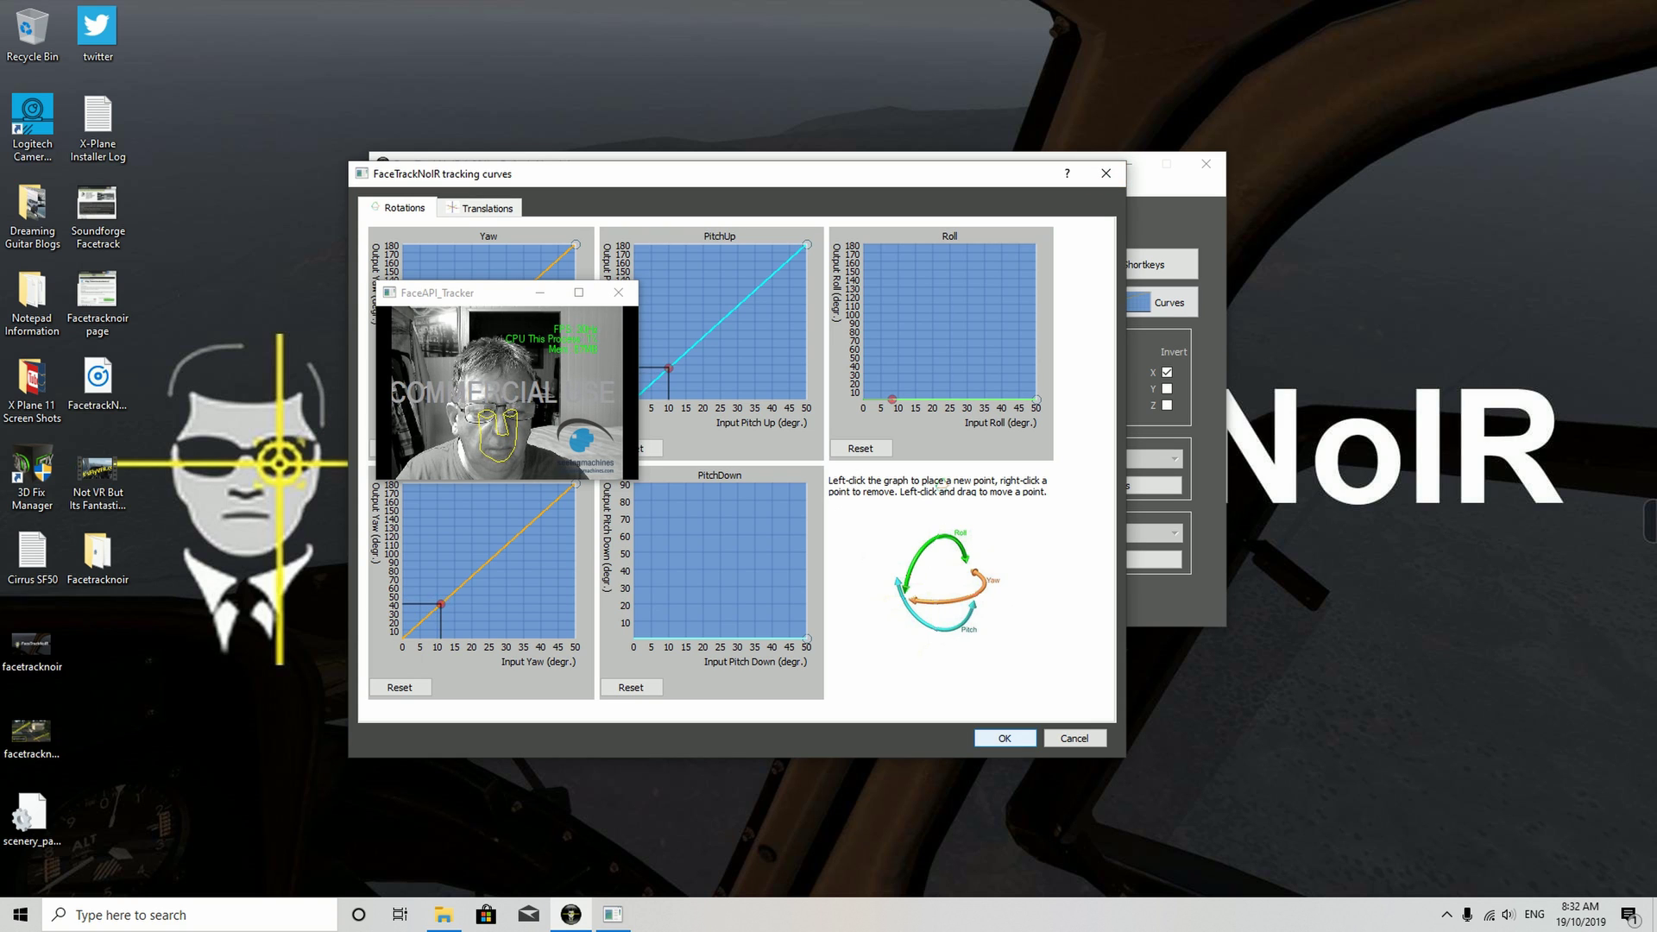
pyautogui.click(1005, 738)
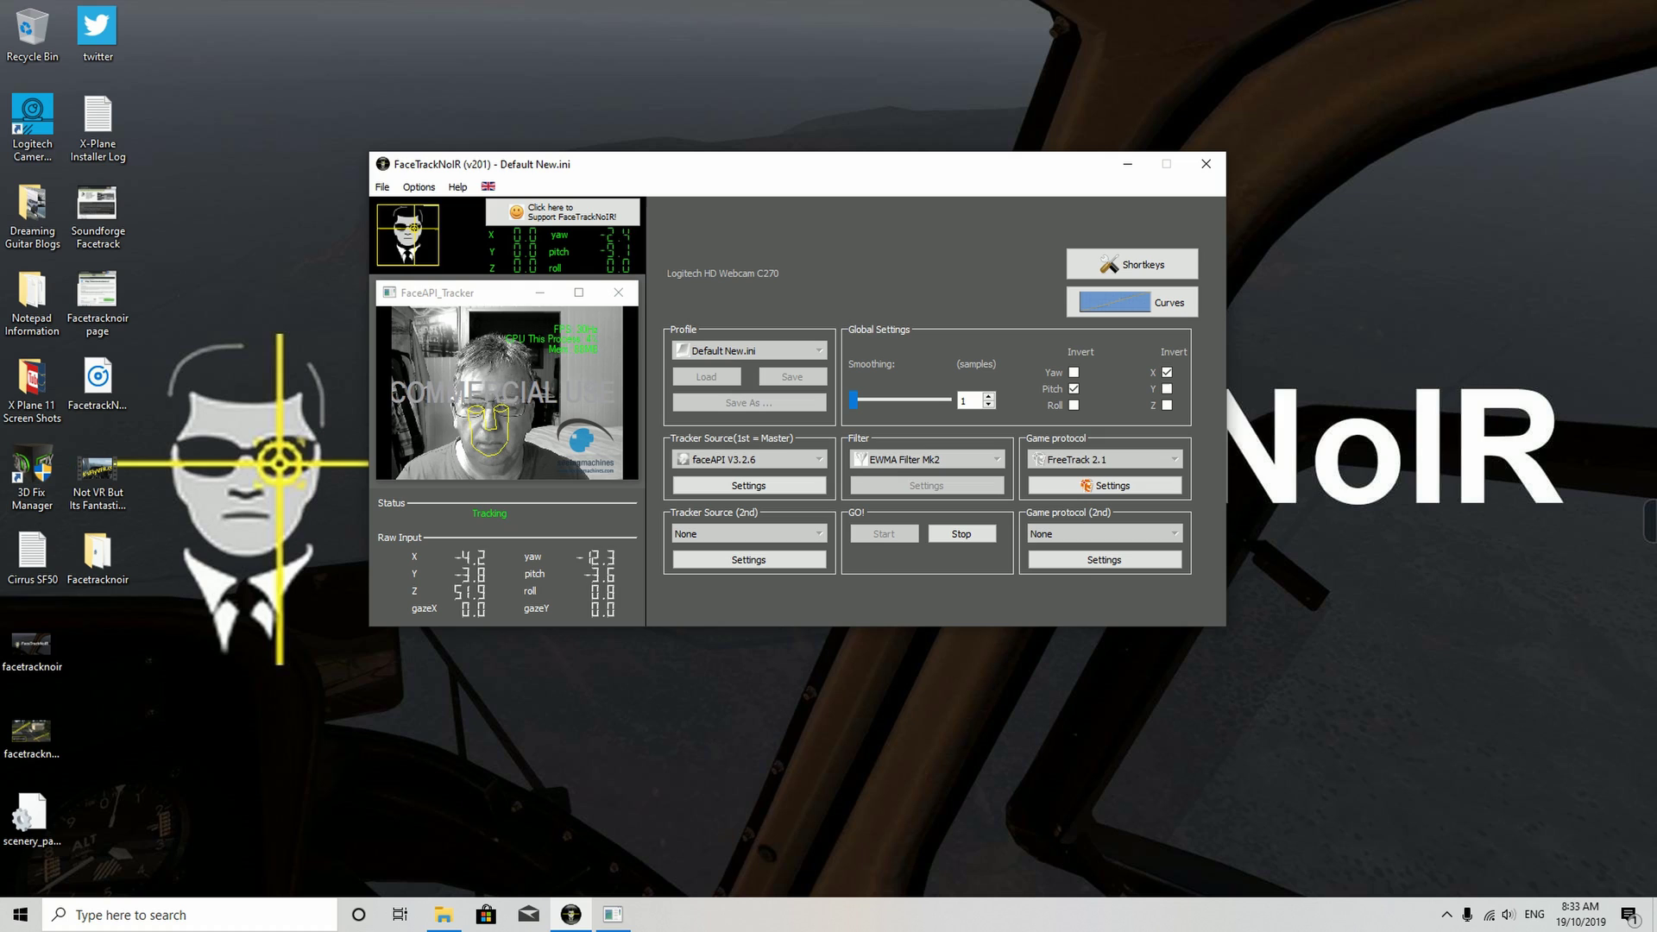
# Raise the PitchDown curve's end point to 90 and accept the change.
pyautogui.click(1122, 302)
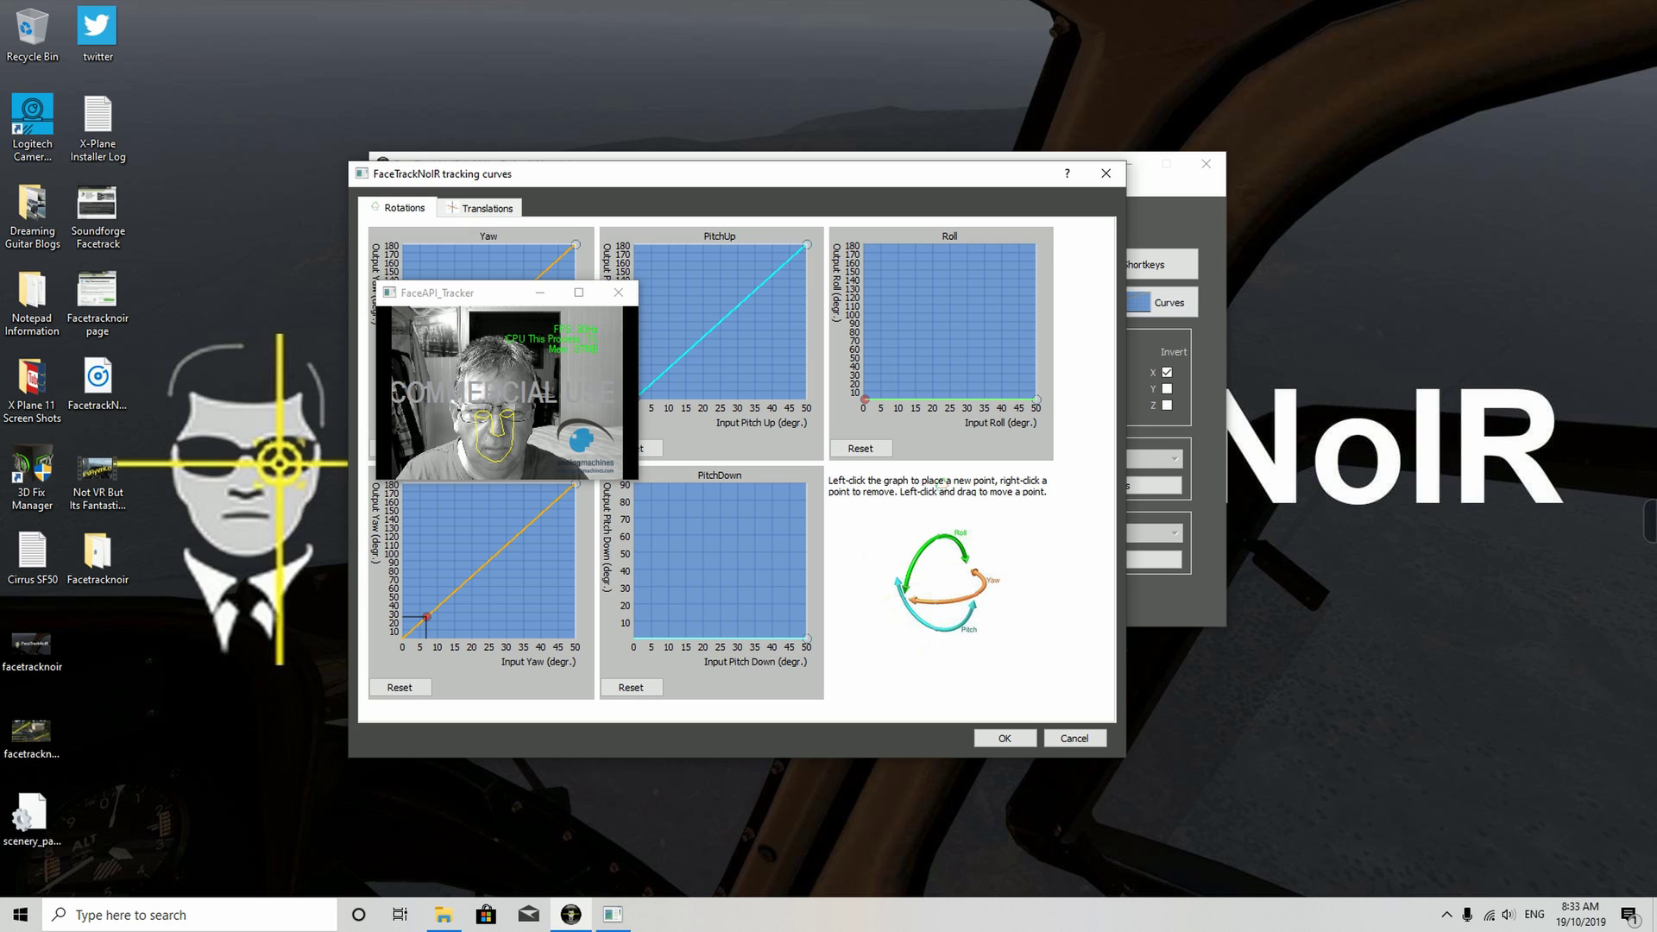
pyautogui.moveTo(807, 638); pyautogui.dragTo(807, 483)
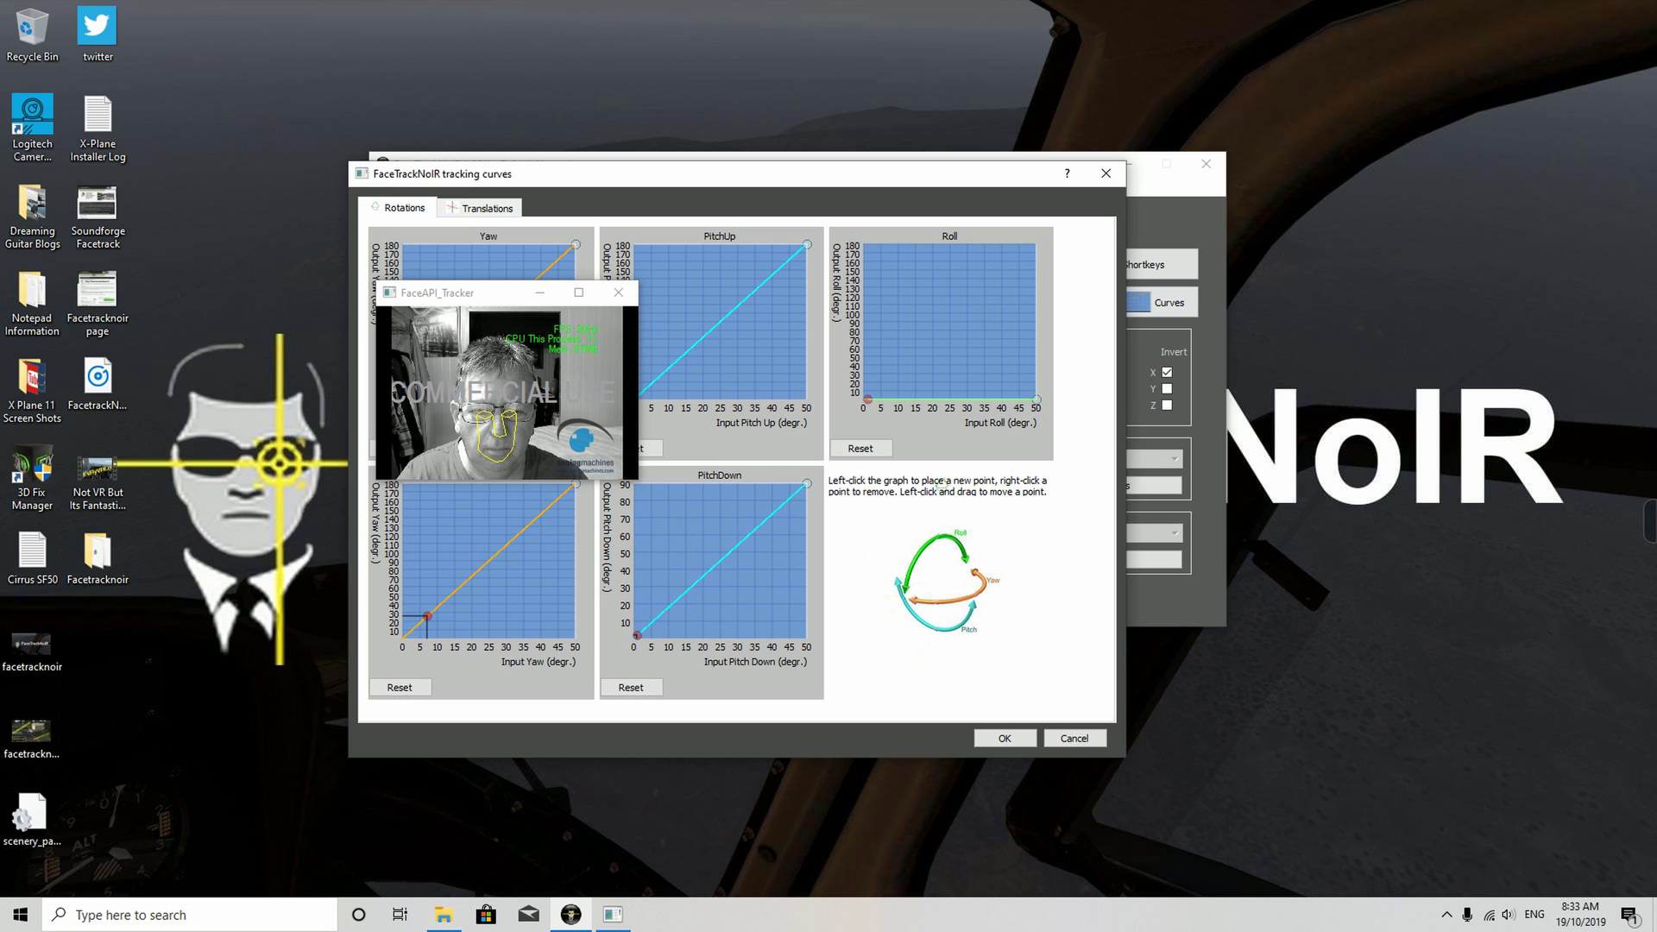
pyautogui.click(1005, 738)
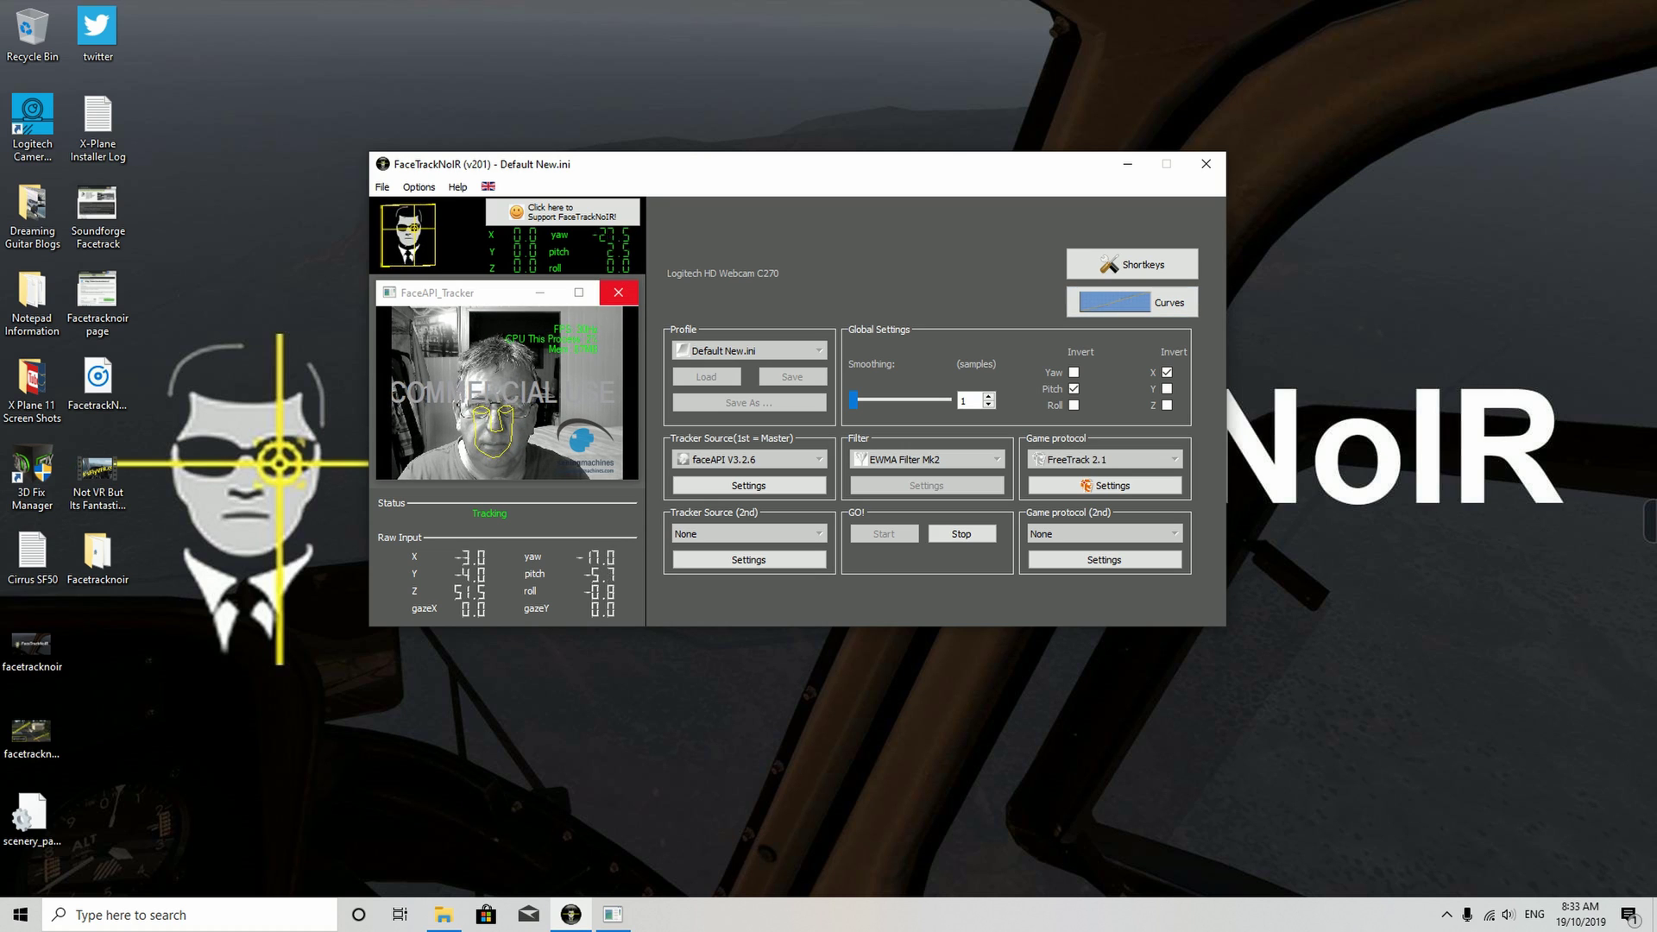
pyautogui.click(1132, 302)
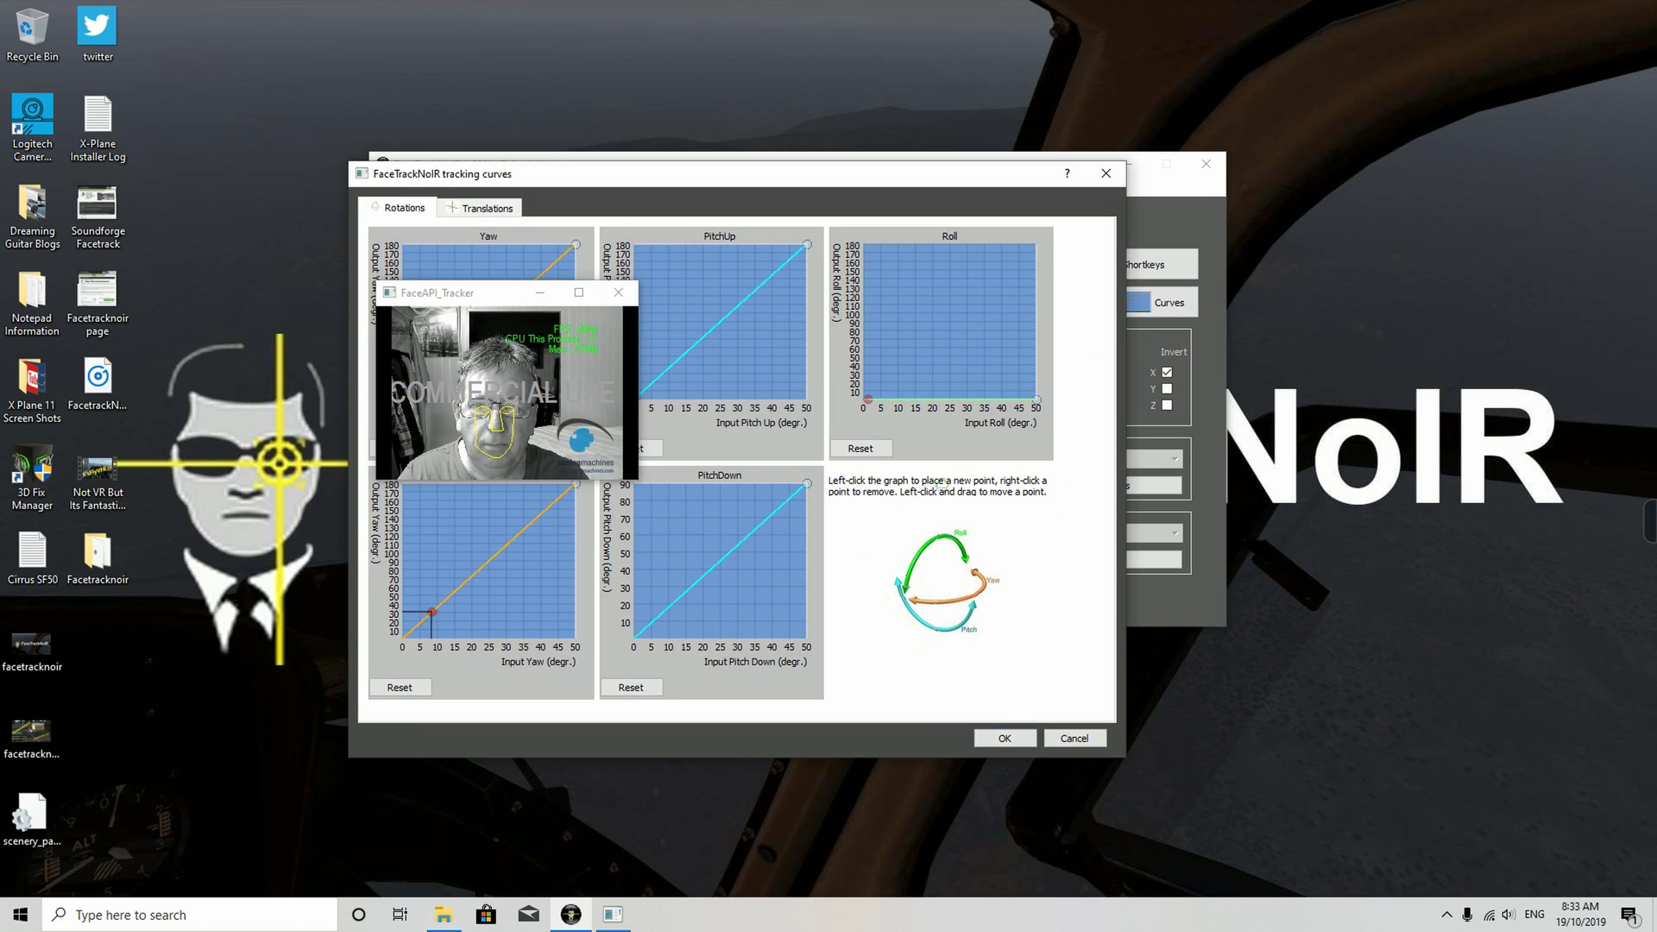
# Turn the flat X and Z translation curves back into diagonals reaching 180 at input 50.
pyautogui.click(483, 208)
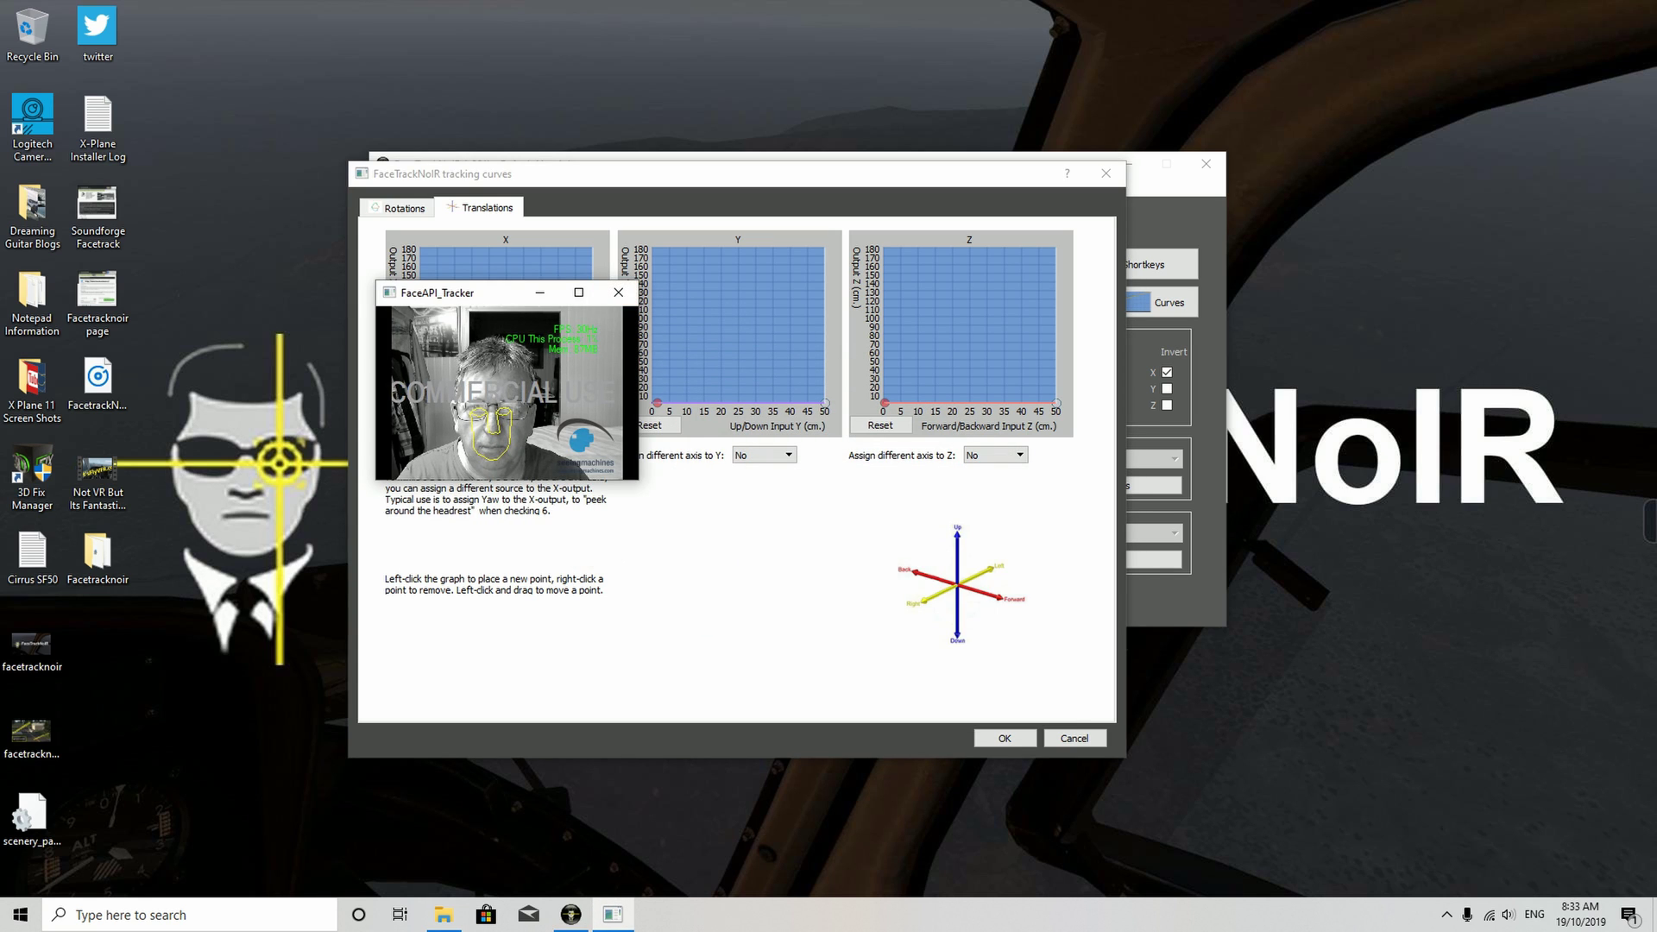
pyautogui.moveTo(622, 173); pyautogui.dragTo(936, 188)
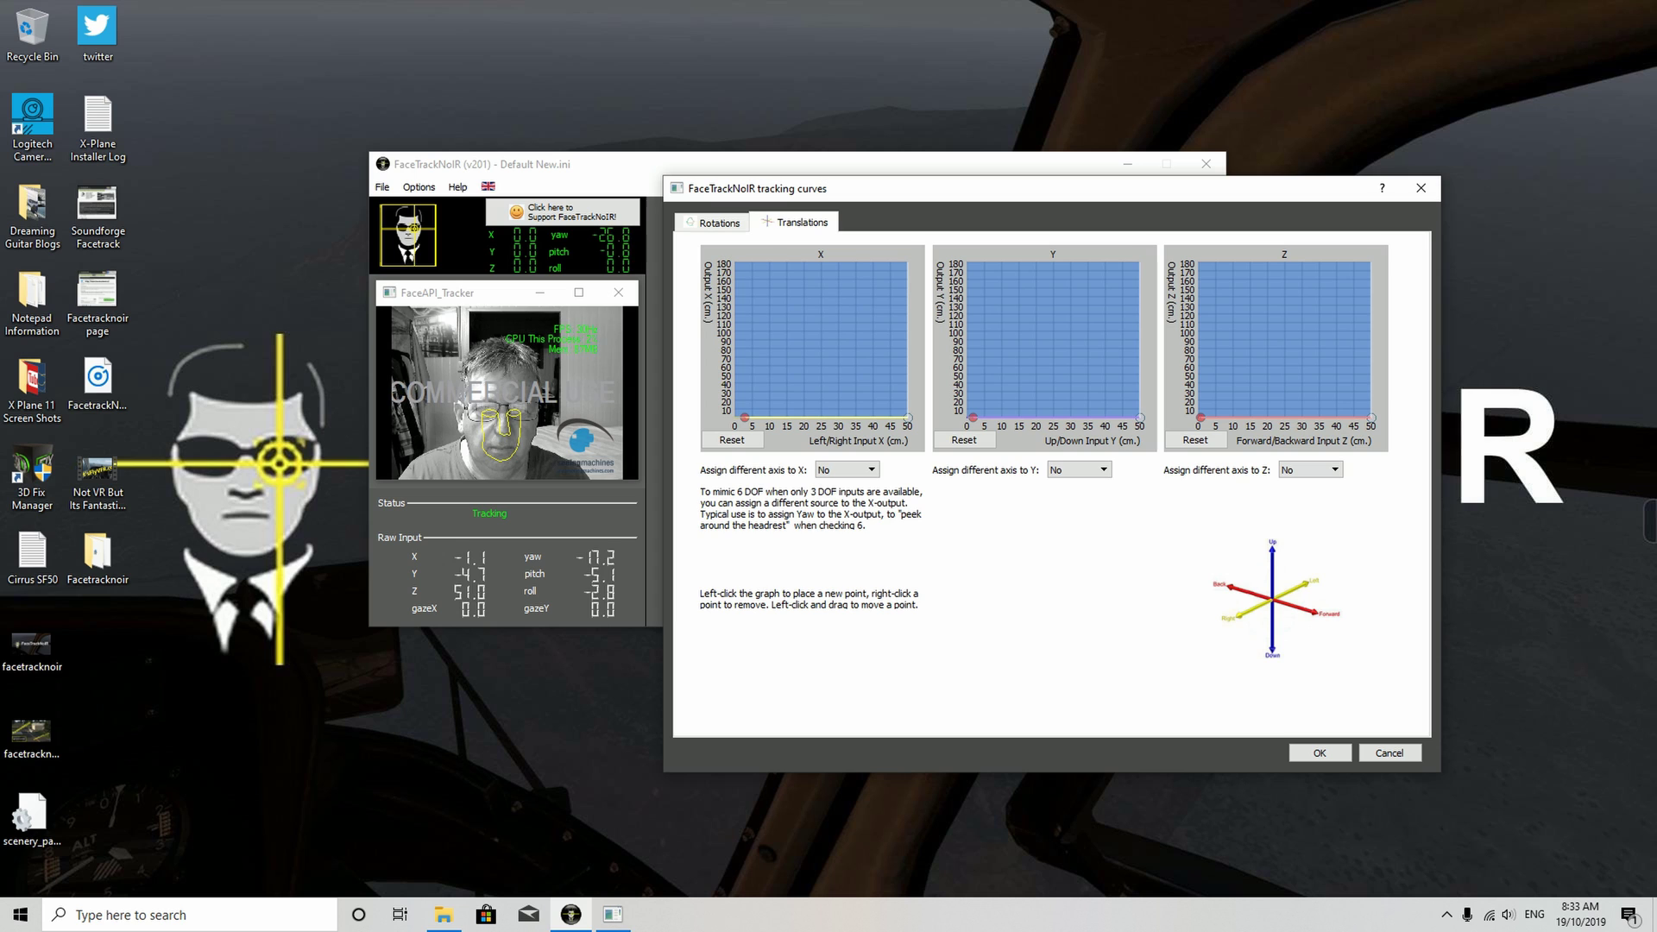
pyautogui.moveTo(745, 417); pyautogui.dragTo(745, 407)
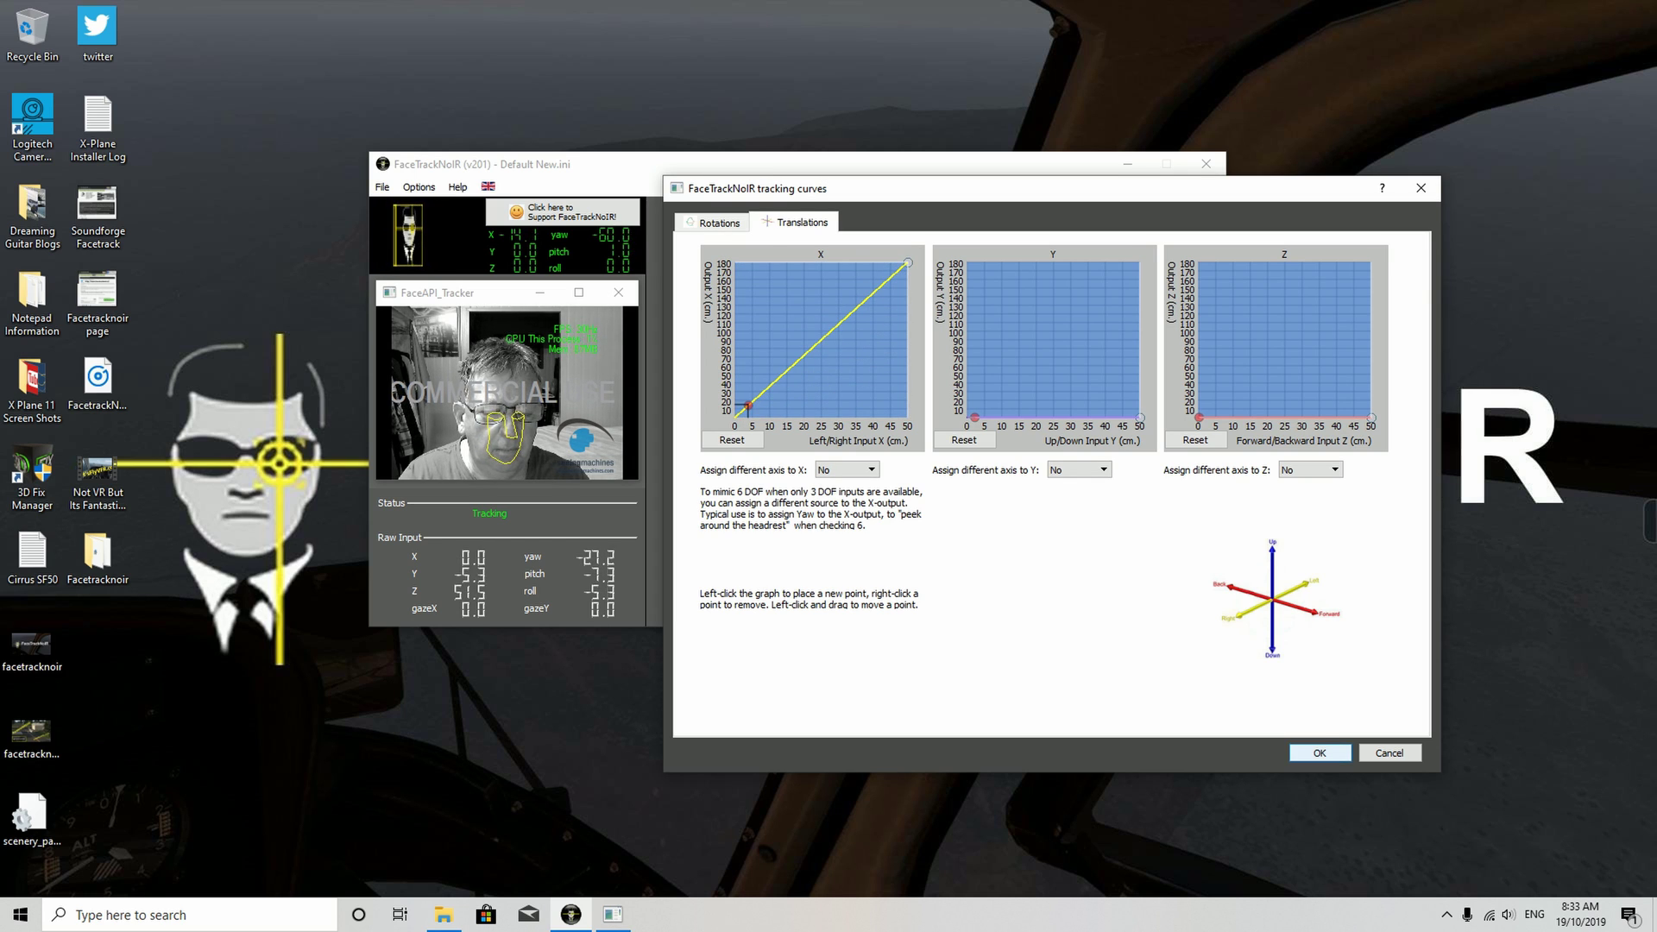
pyautogui.click(1320, 753)
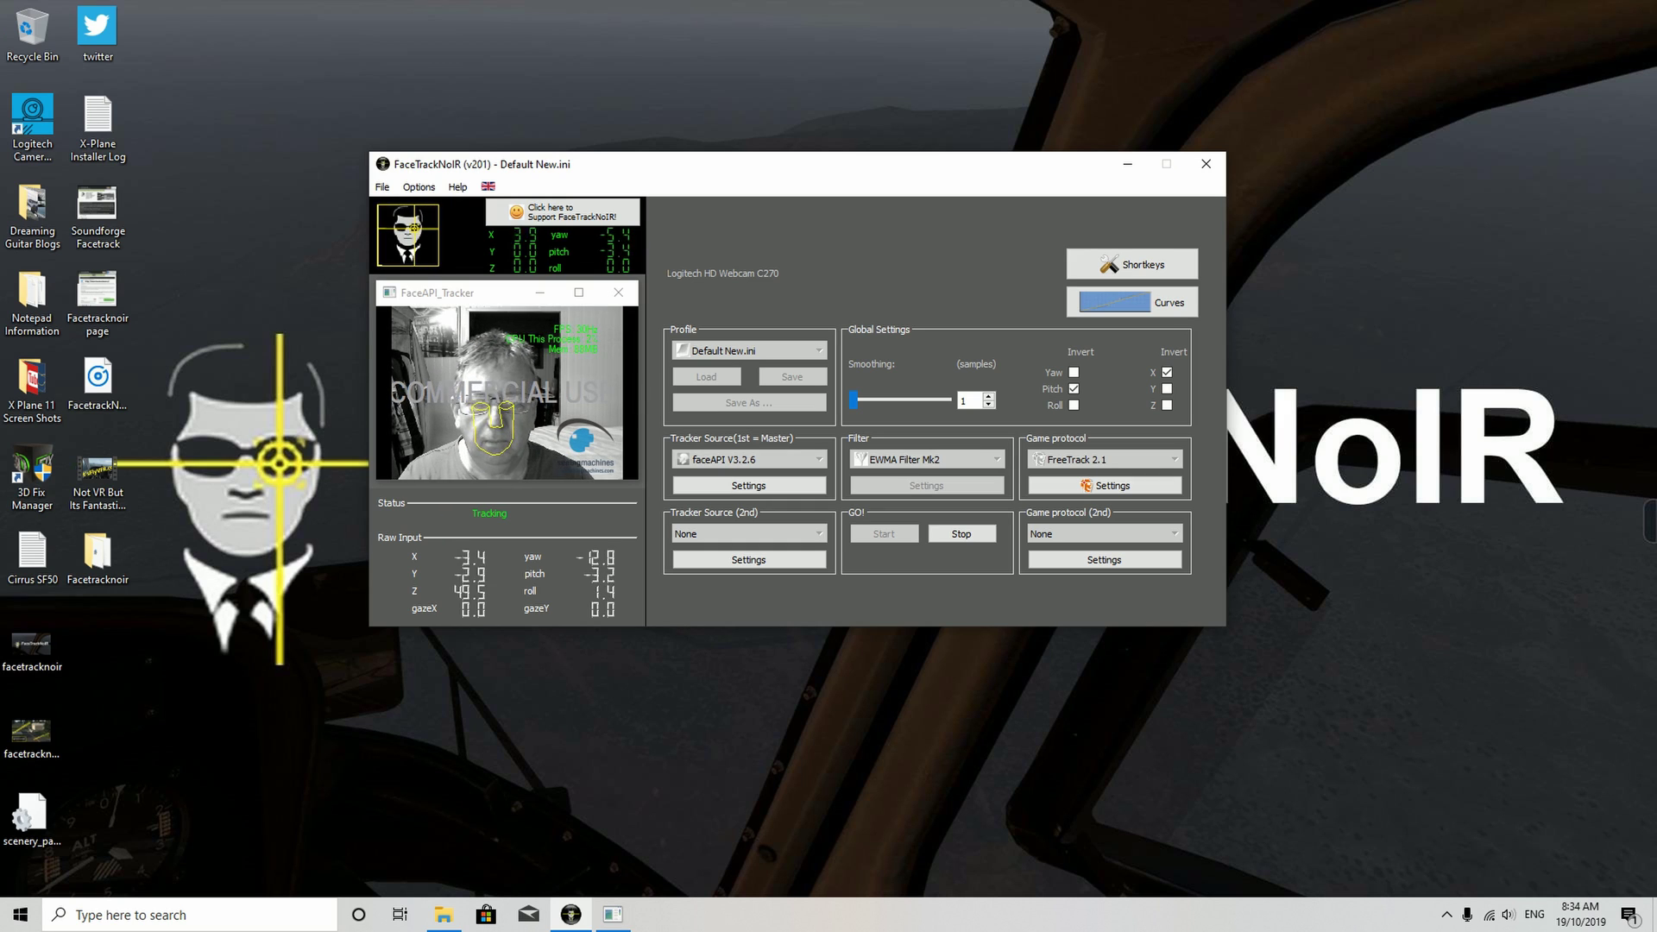
pyautogui.click(1132, 301)
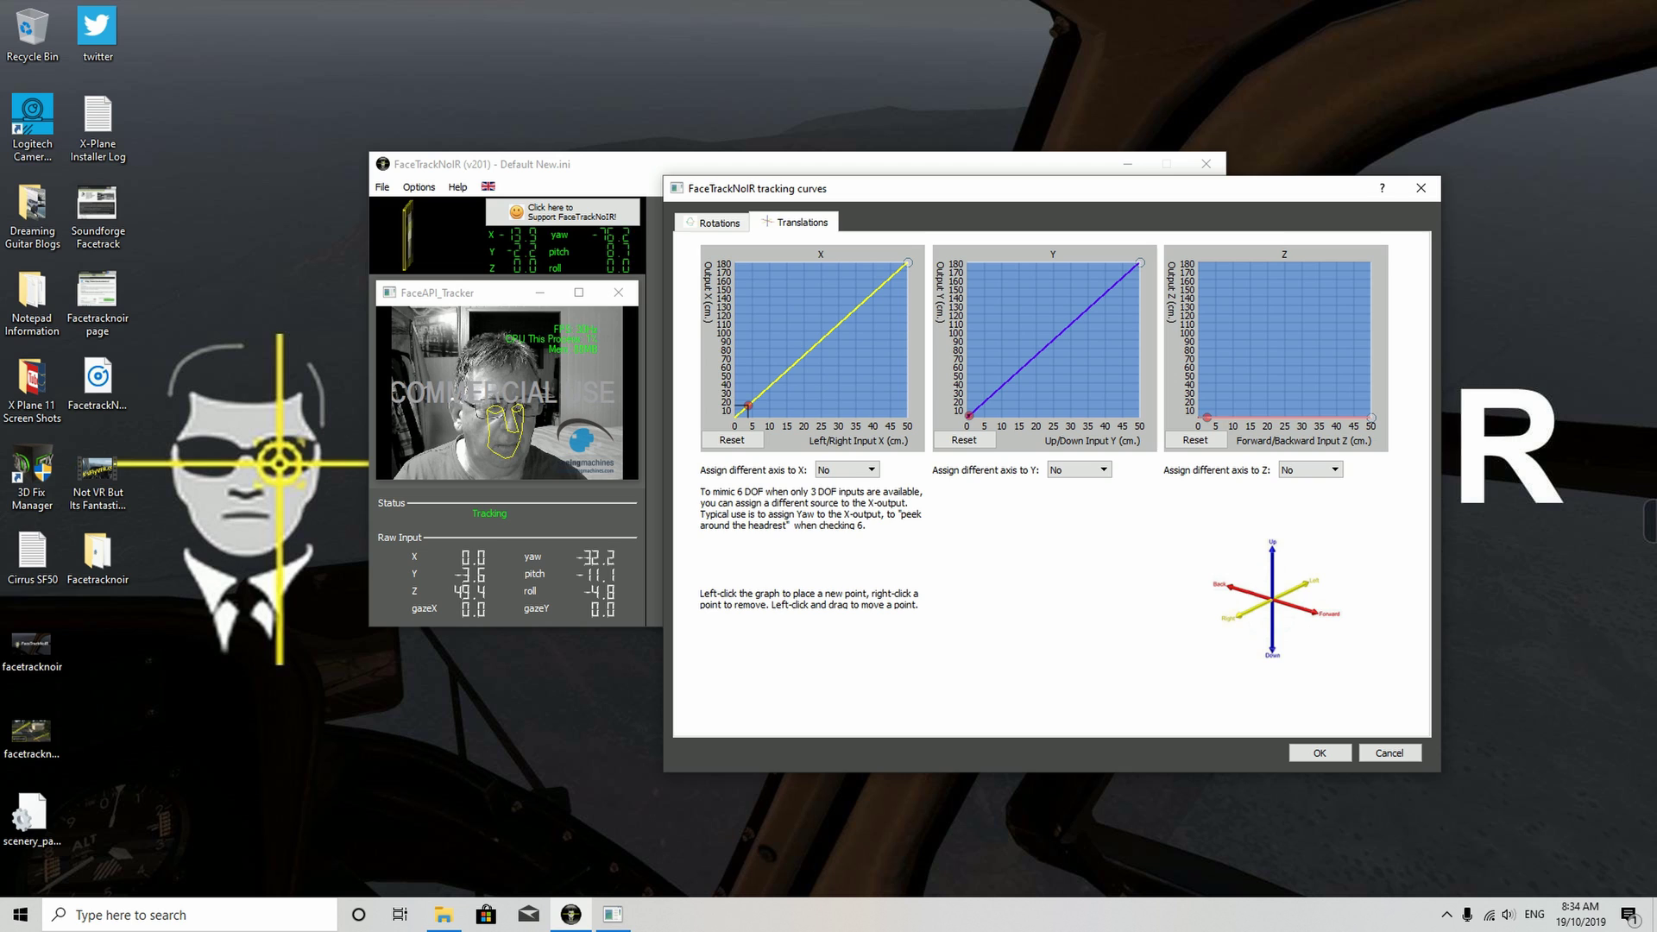
pyautogui.click(1195, 440)
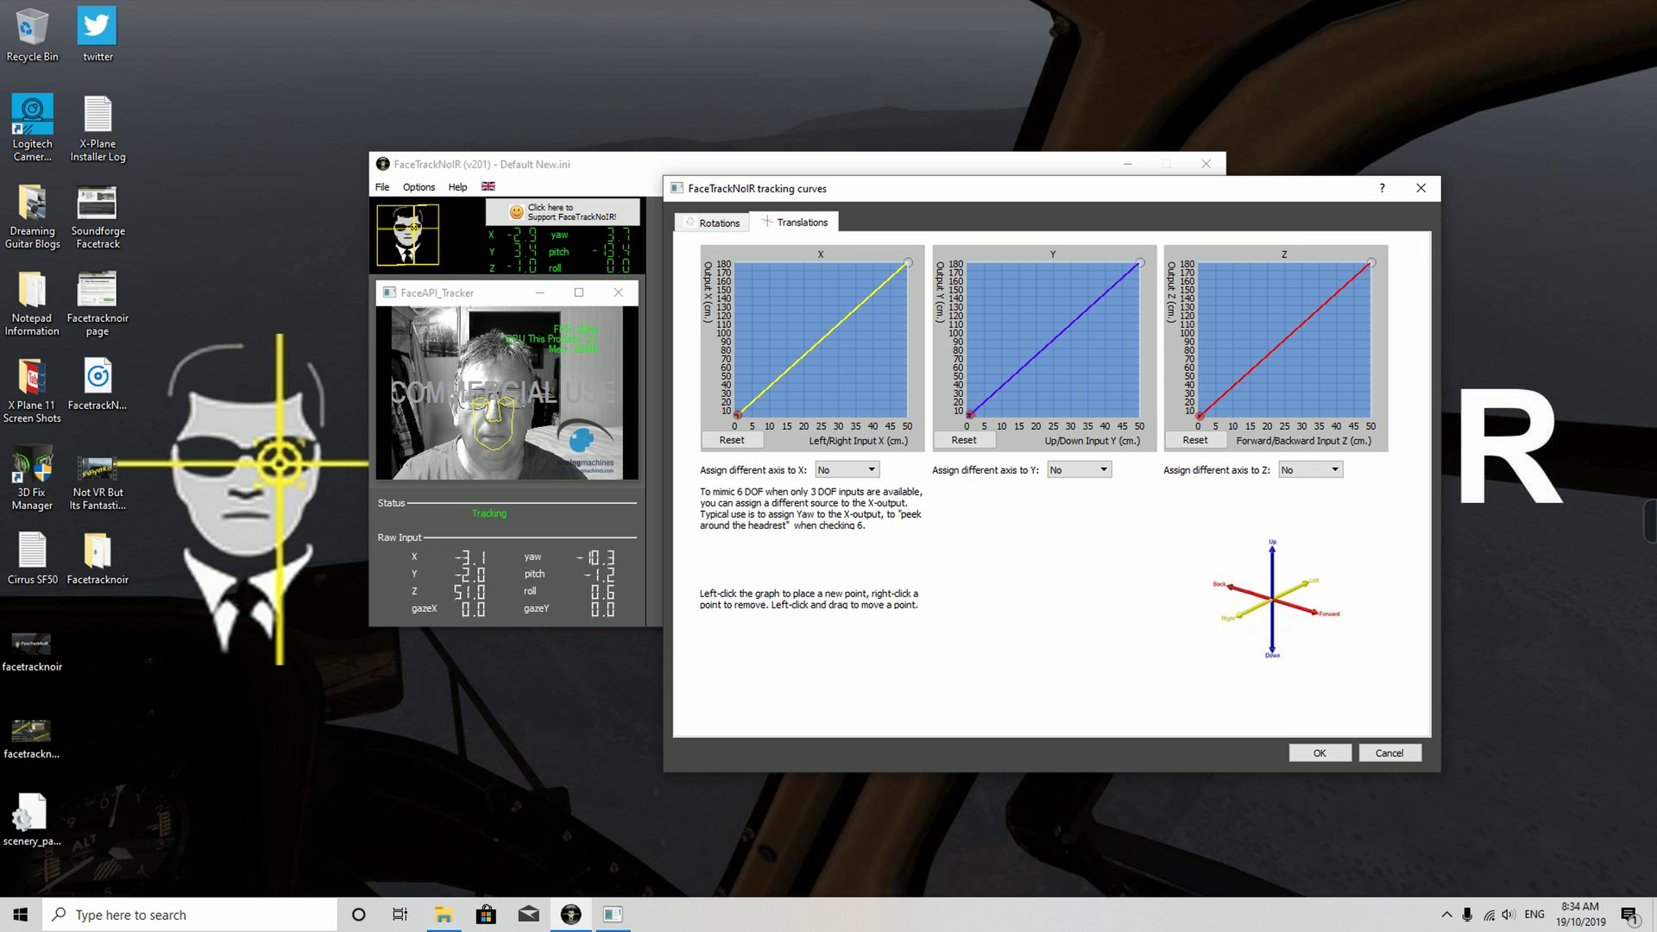
pyautogui.click(719, 222)
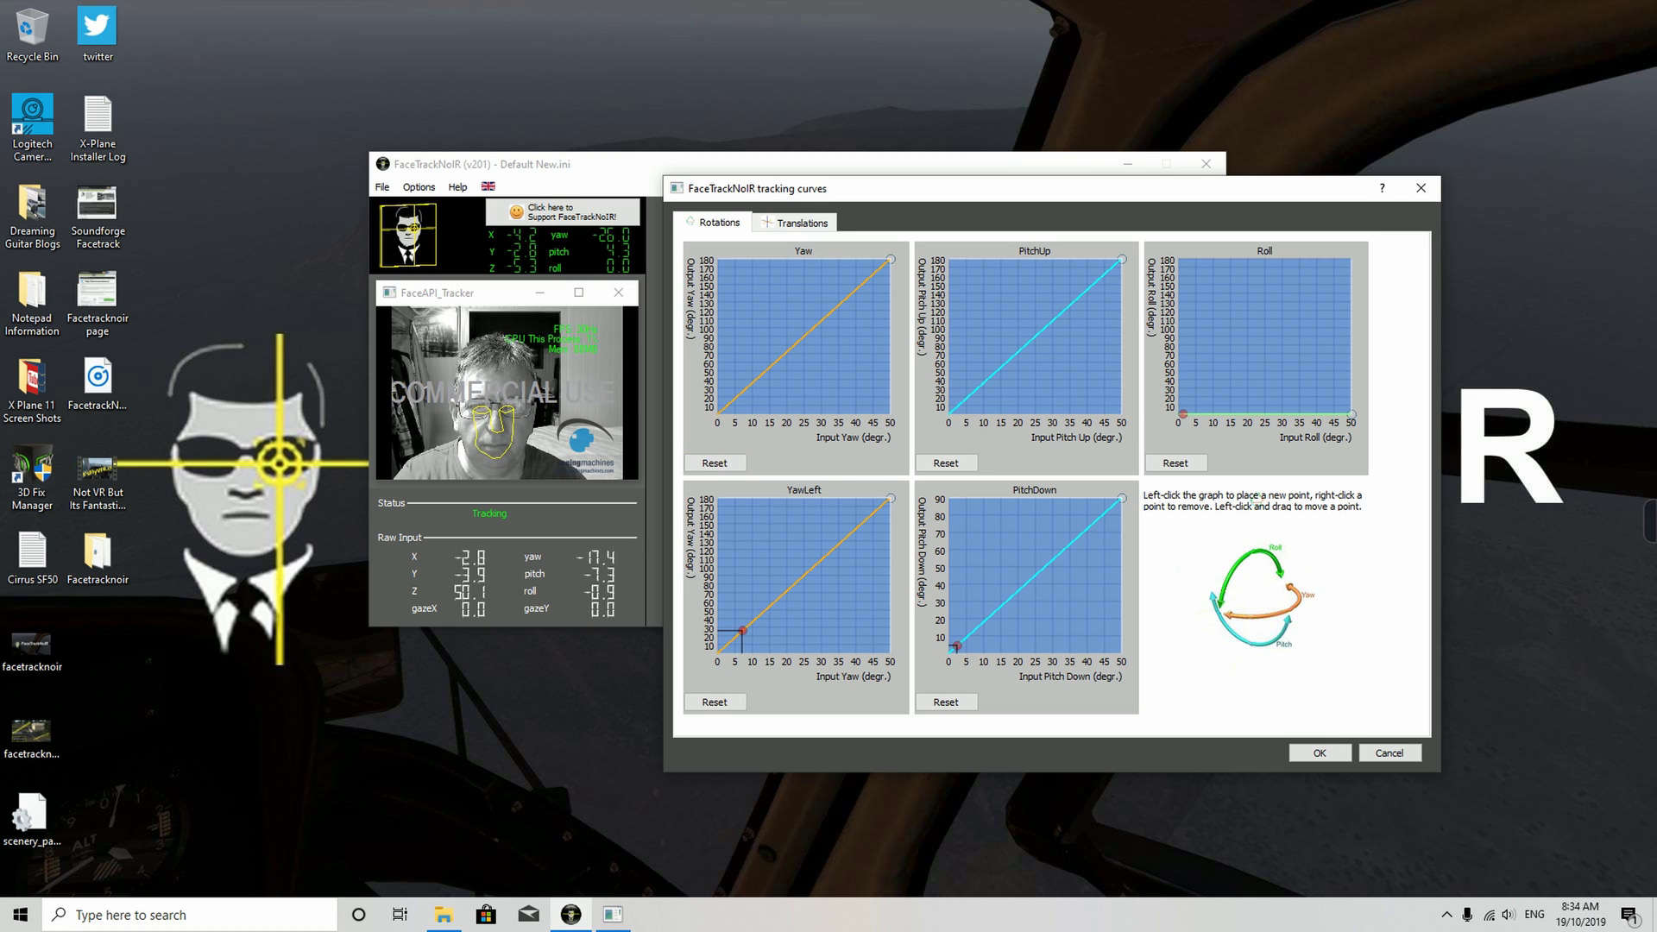
# Bend the Yaw curve into an S-curve with a steep early rise and accept the rotation curves.
pyautogui.click(737, 398)
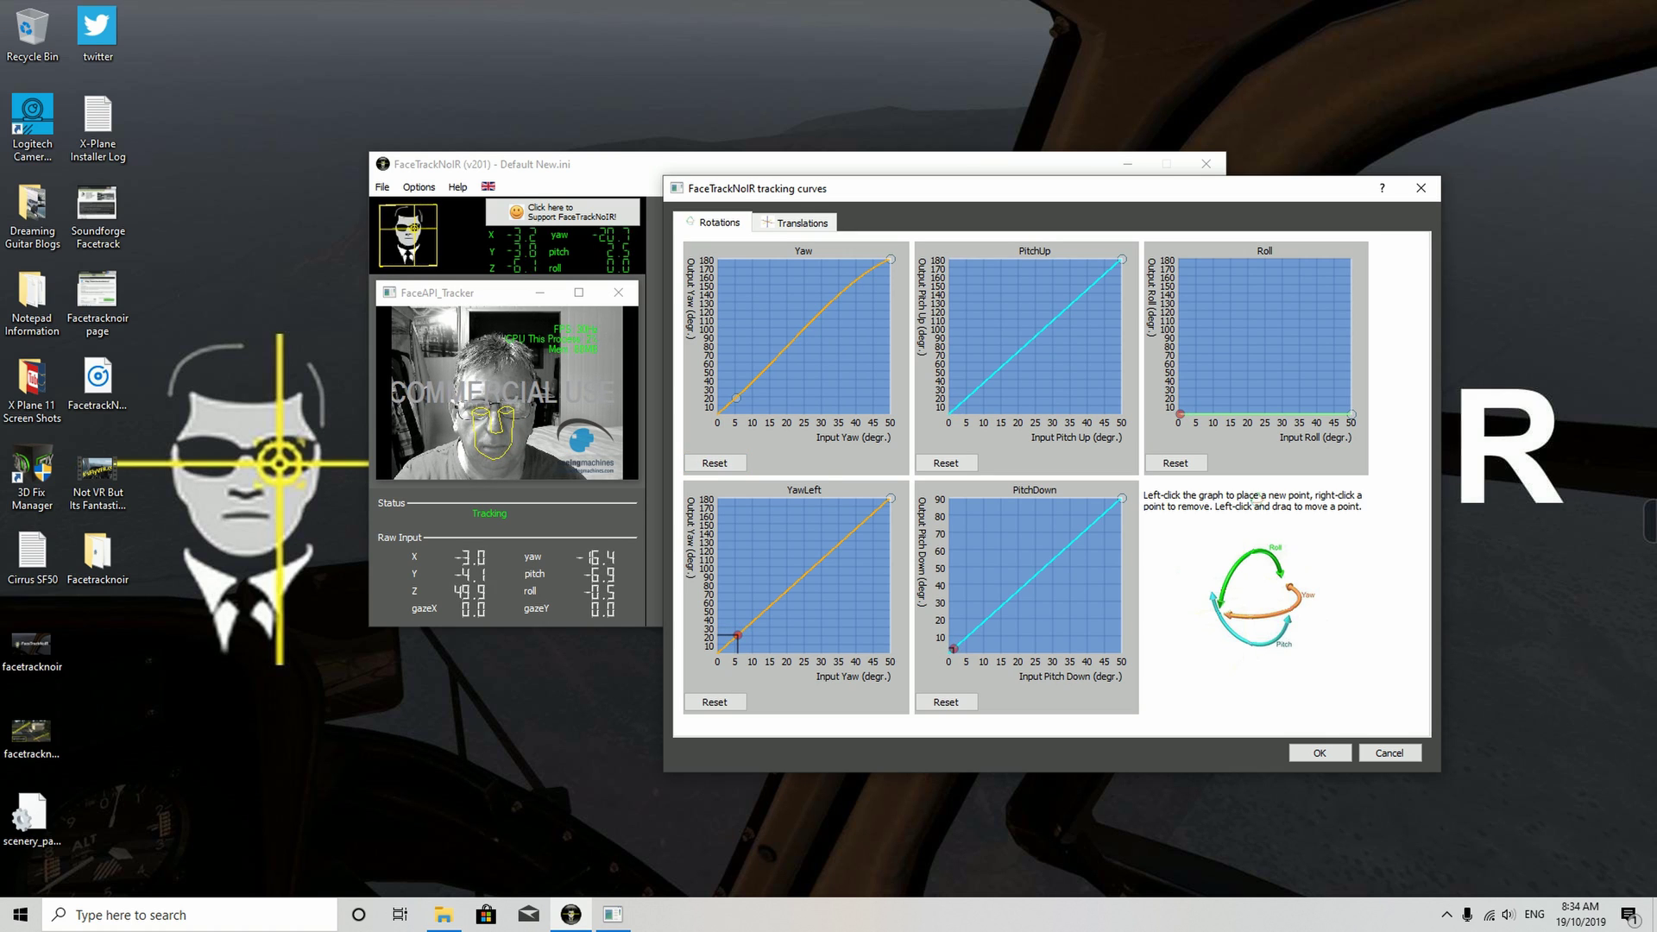
pyautogui.moveTo(736, 398); pyautogui.dragTo(809, 390)
pyautogui.moveTo(783, 308)
pyautogui.mouseDown()
pyautogui.moveTo(776, 276)
pyautogui.moveTo(773, 301)
pyautogui.mouseUp()
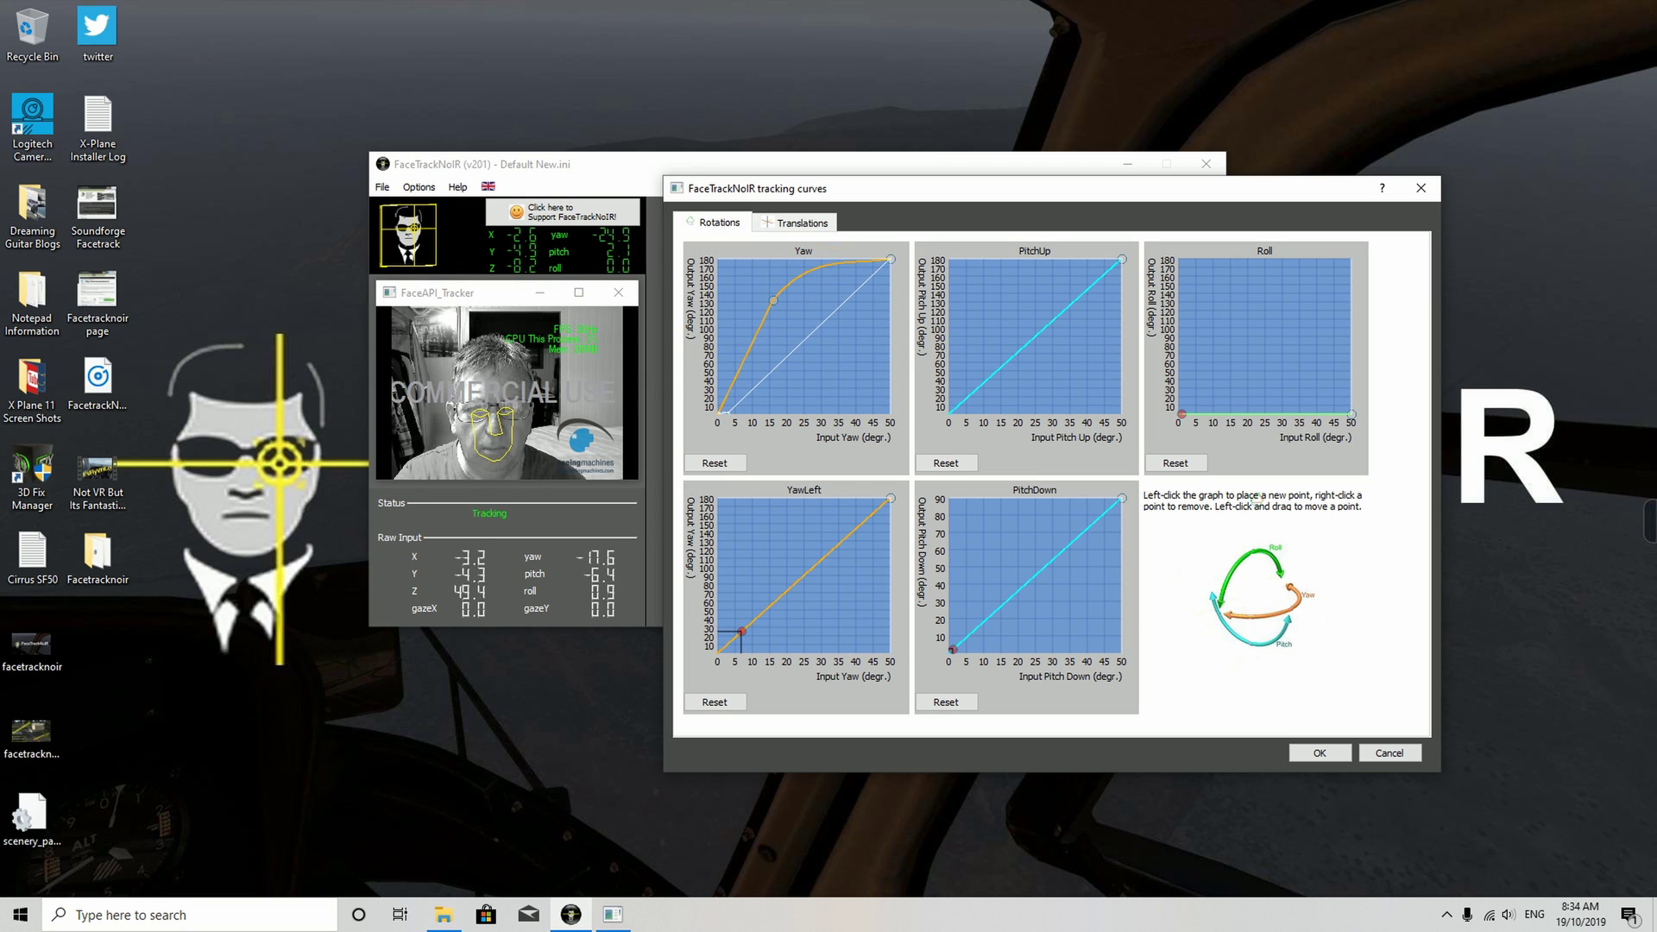
pyautogui.rightClick(773, 301)
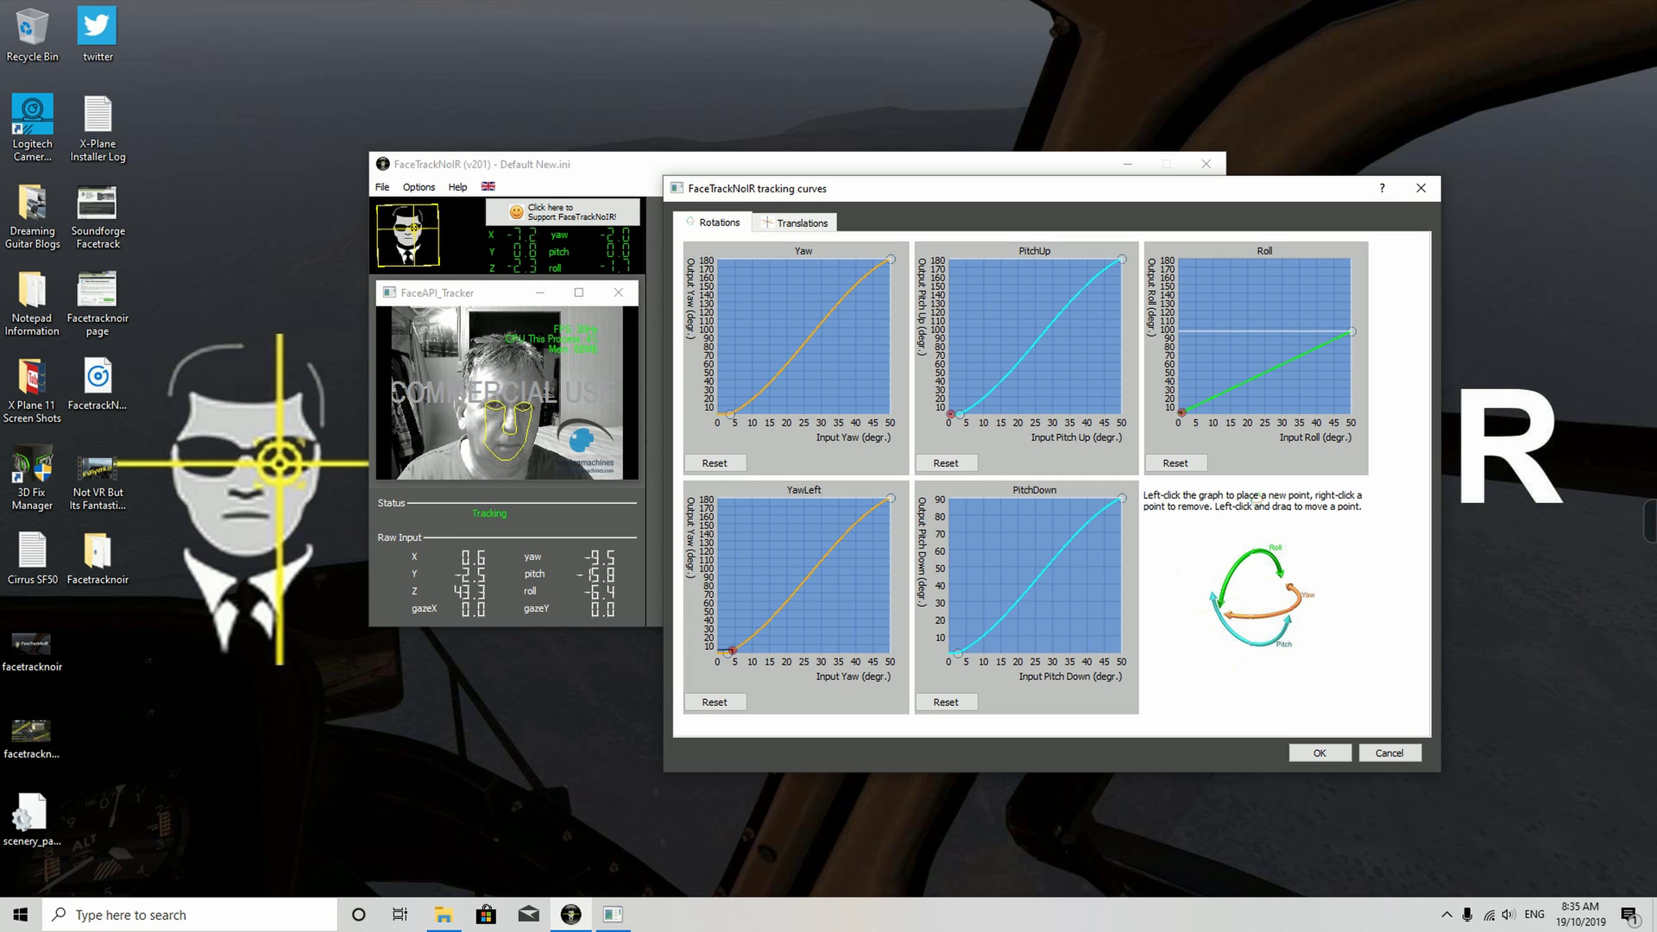
pyautogui.click(1319, 753)
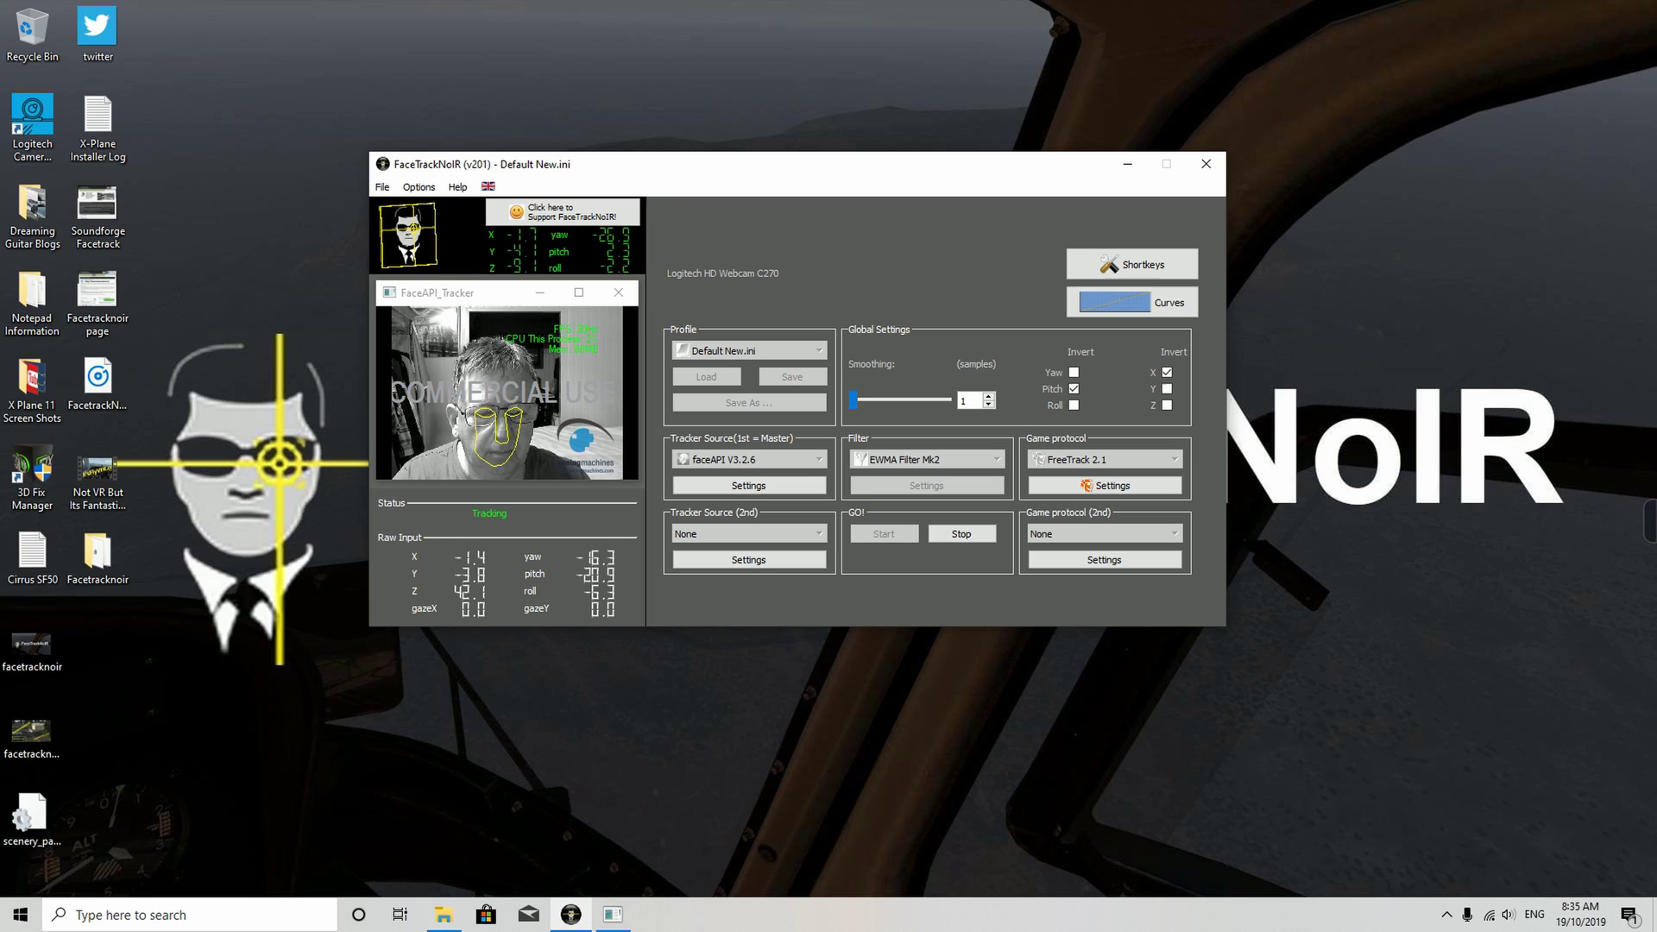
# Stop tracking, switch to the X Plane 11.ini profile, and restart tracking.
pyautogui.click(962, 533)
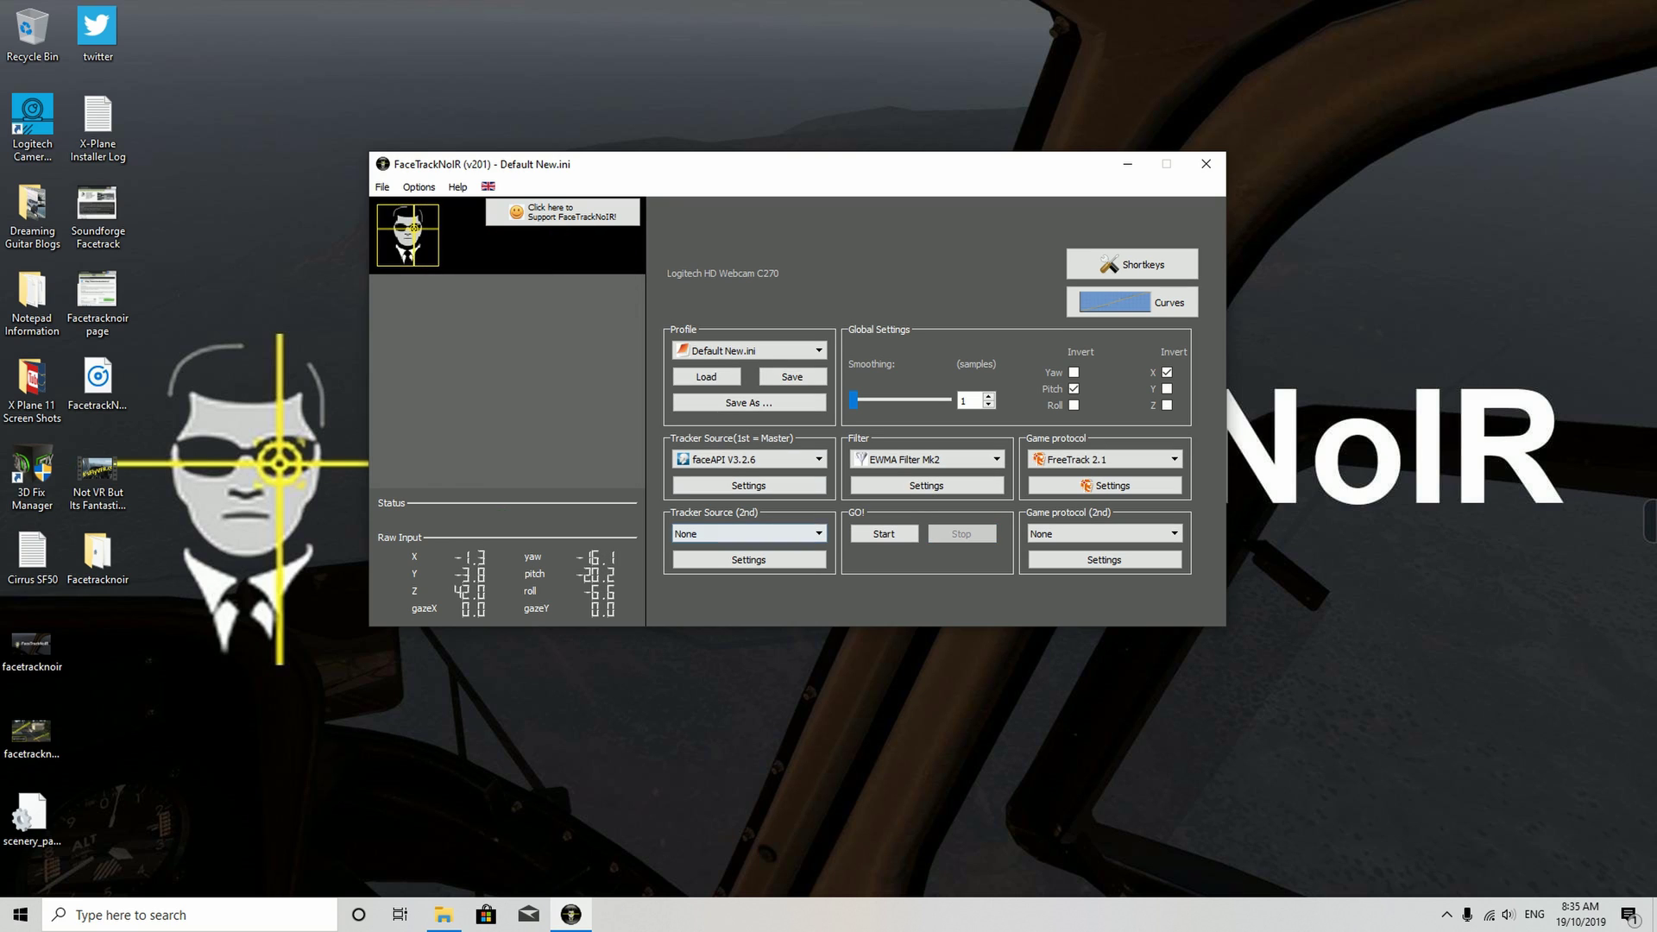
pyautogui.click(749, 351)
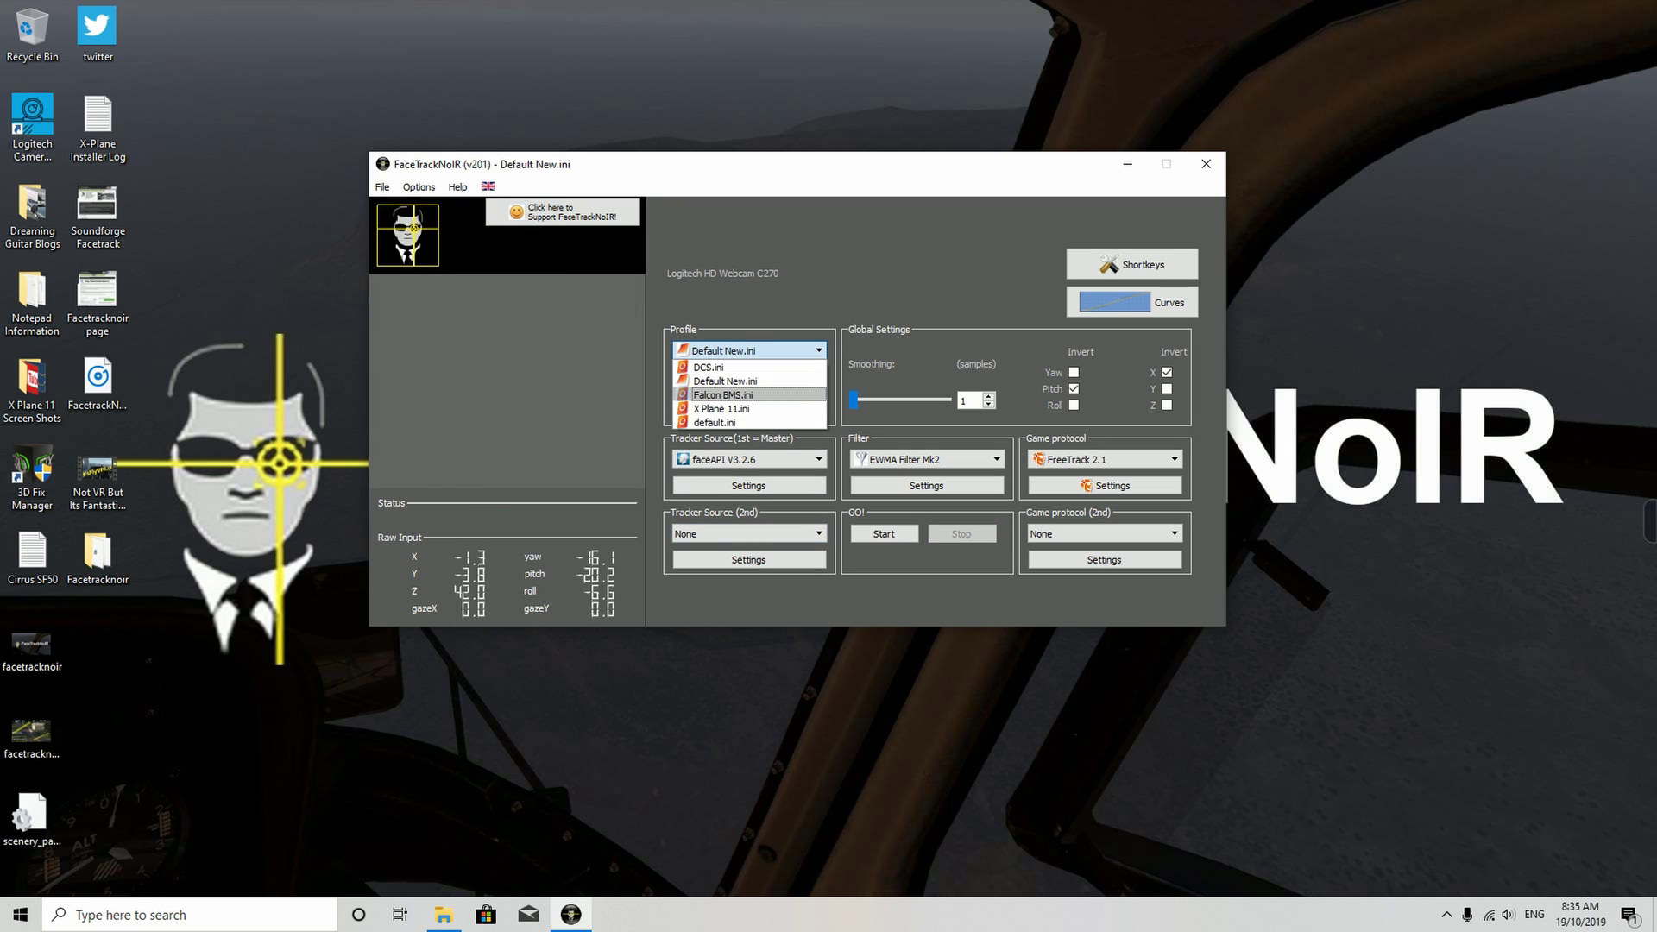
pyautogui.click(733, 409)
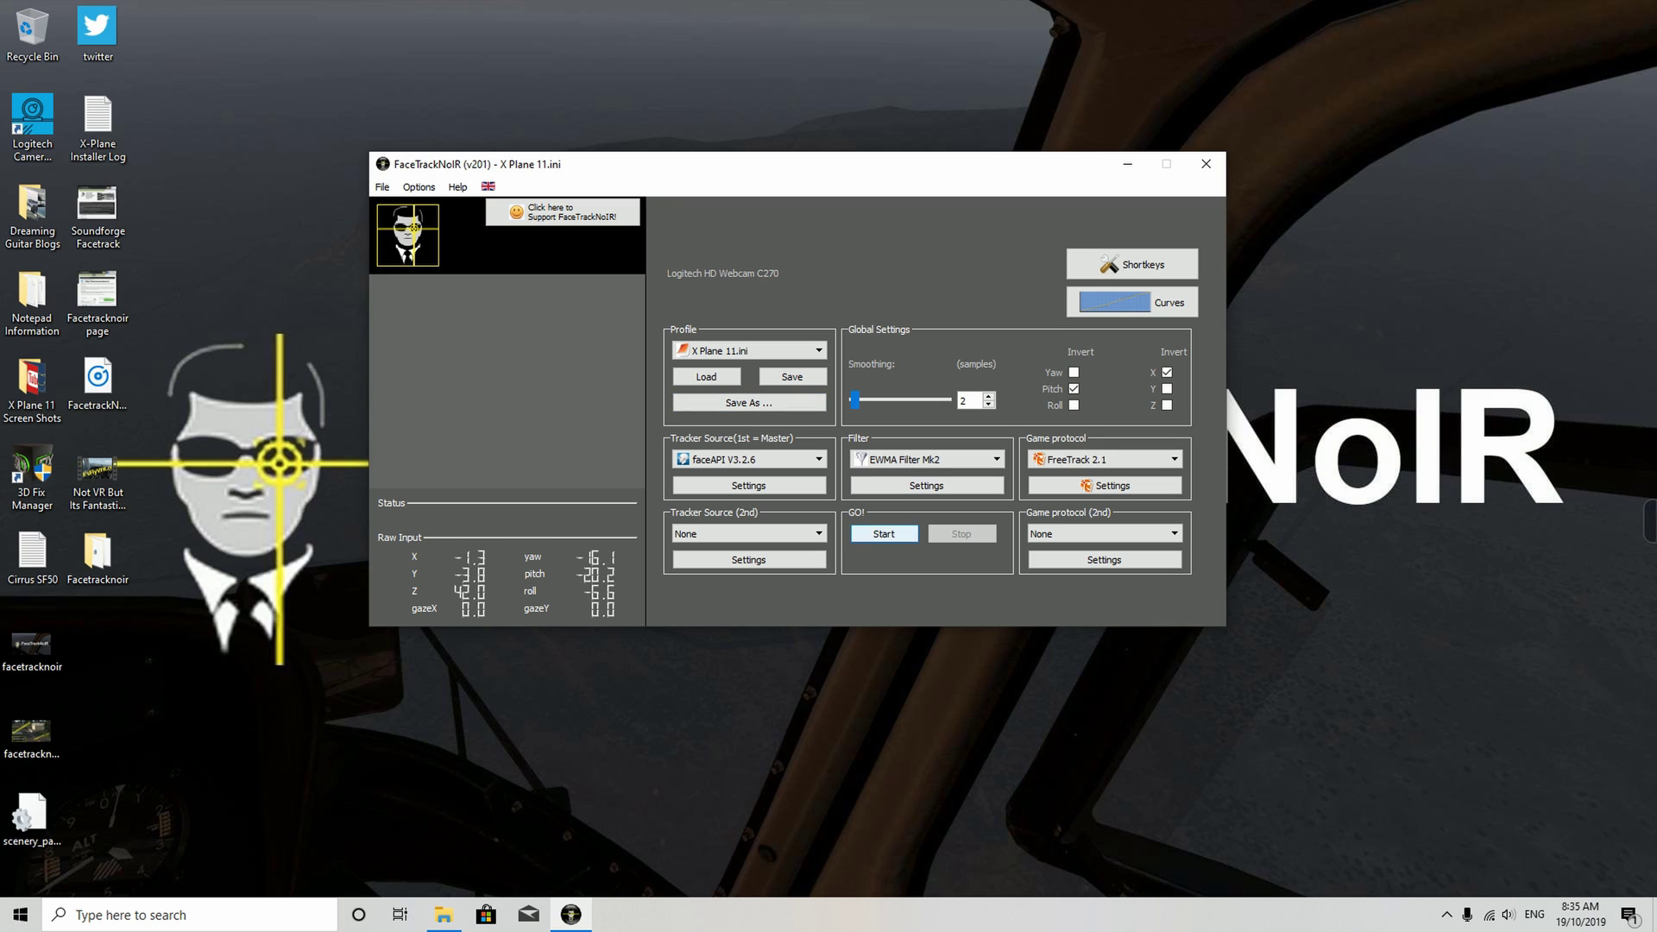
pyautogui.click(884, 533)
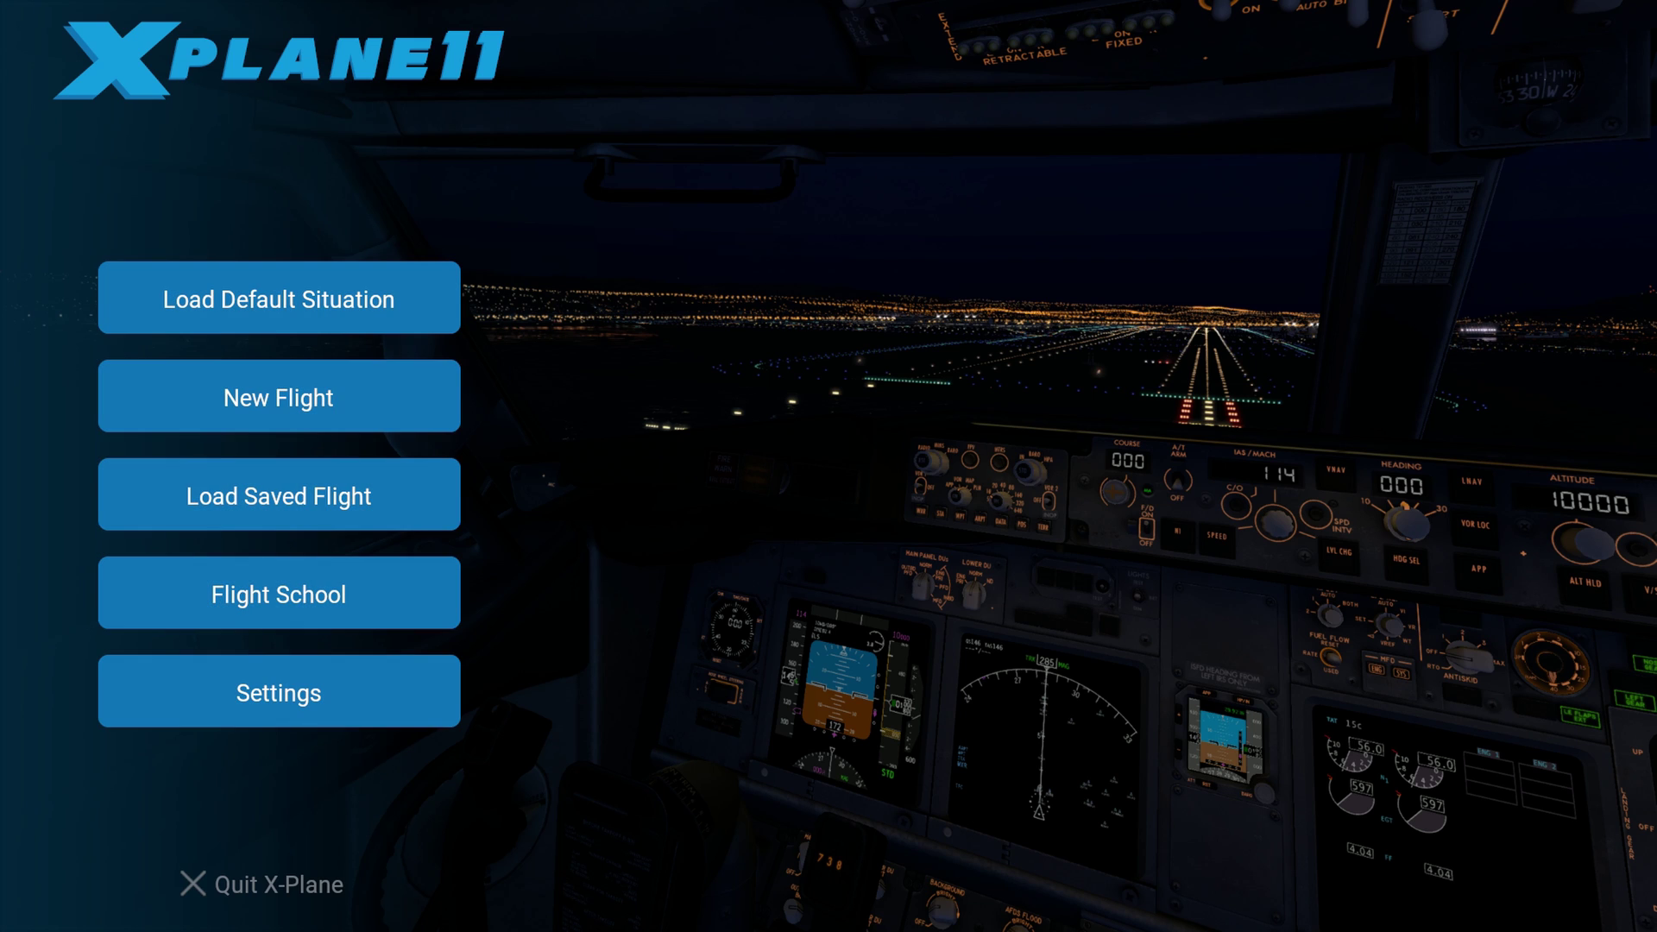
# Set X-Plane's interface size to 100%, keep the current resolution, and close the settings.
pyautogui.press('Return')
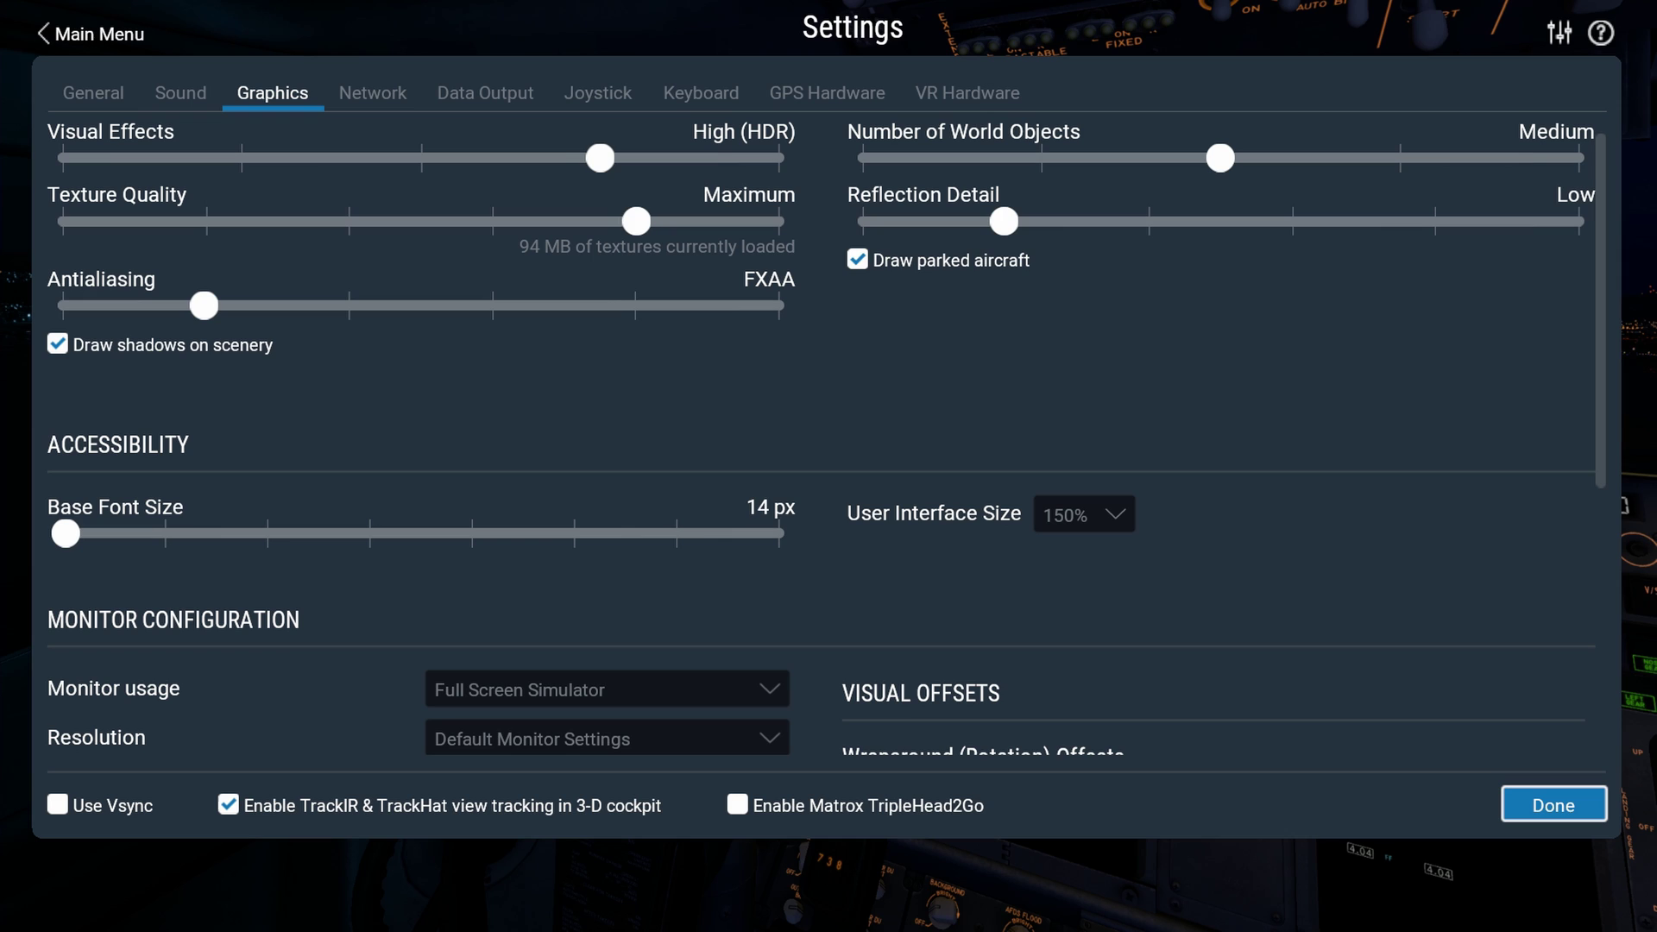
pyautogui.click(1084, 515)
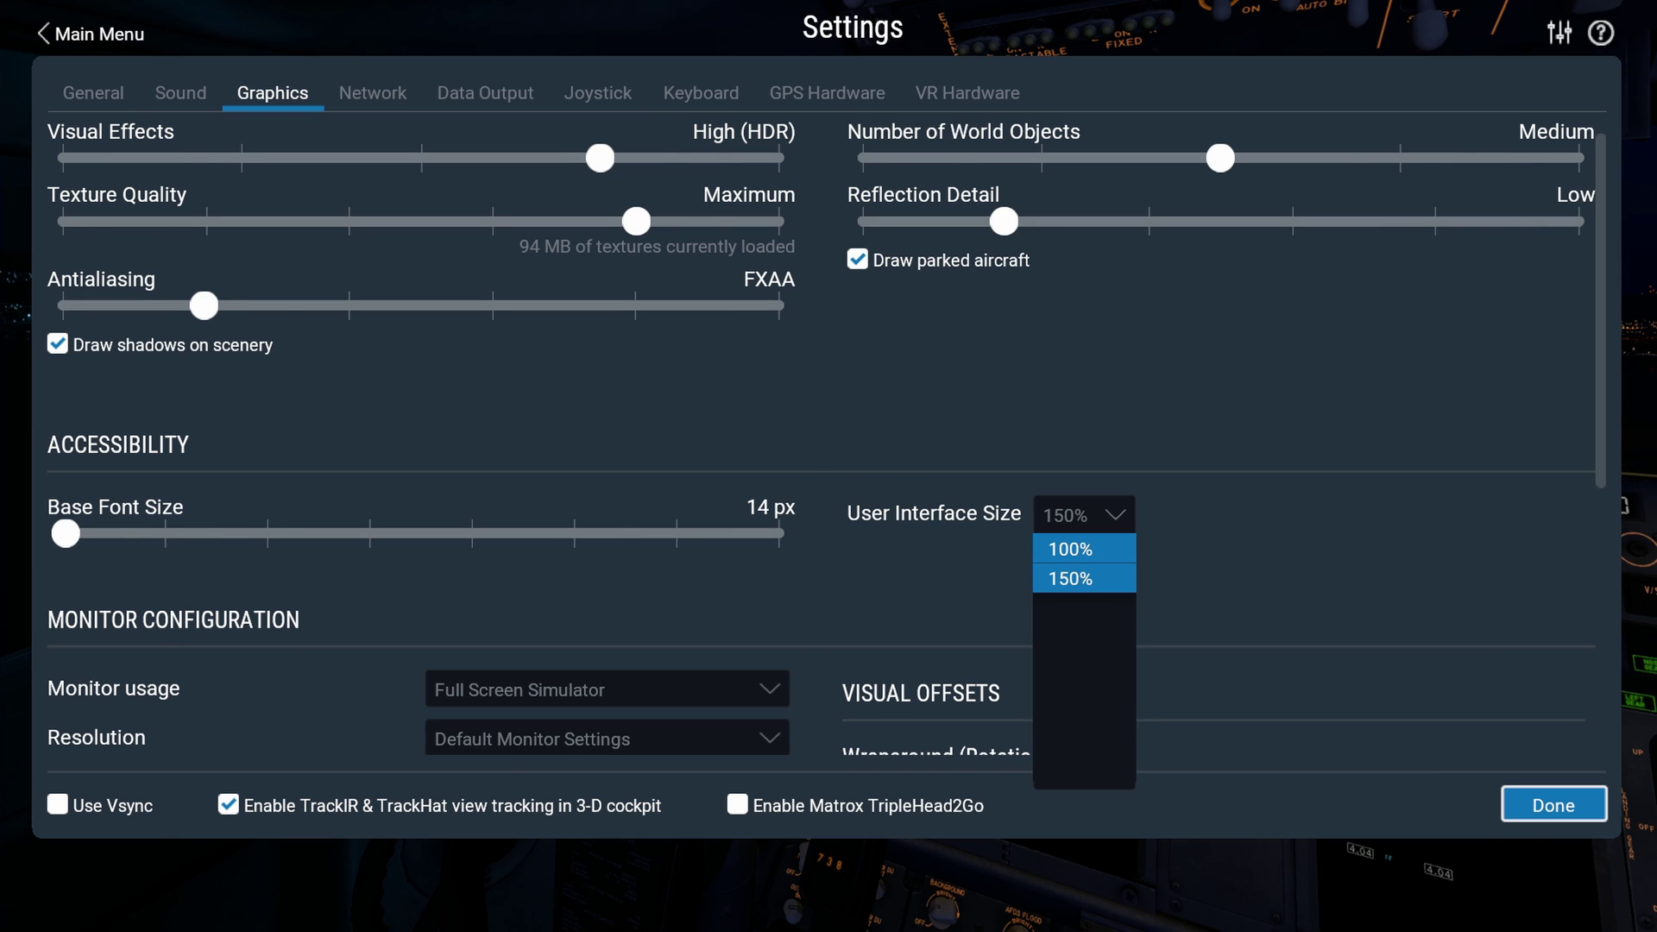
pyautogui.click(1071, 549)
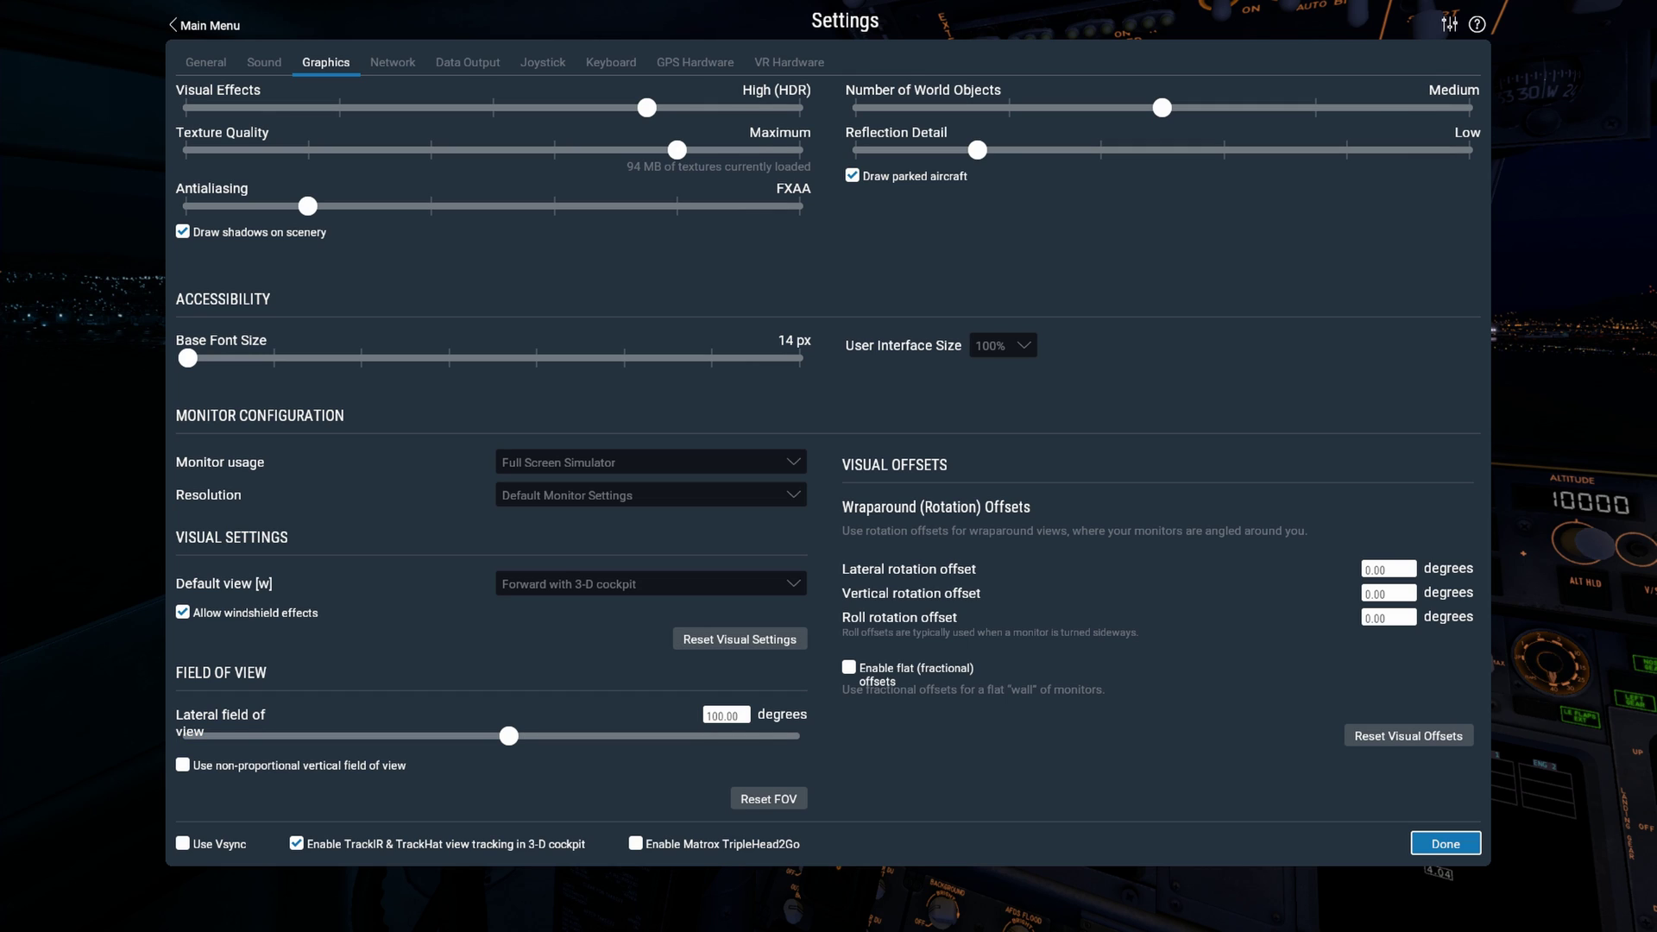
pyautogui.click(651, 495)
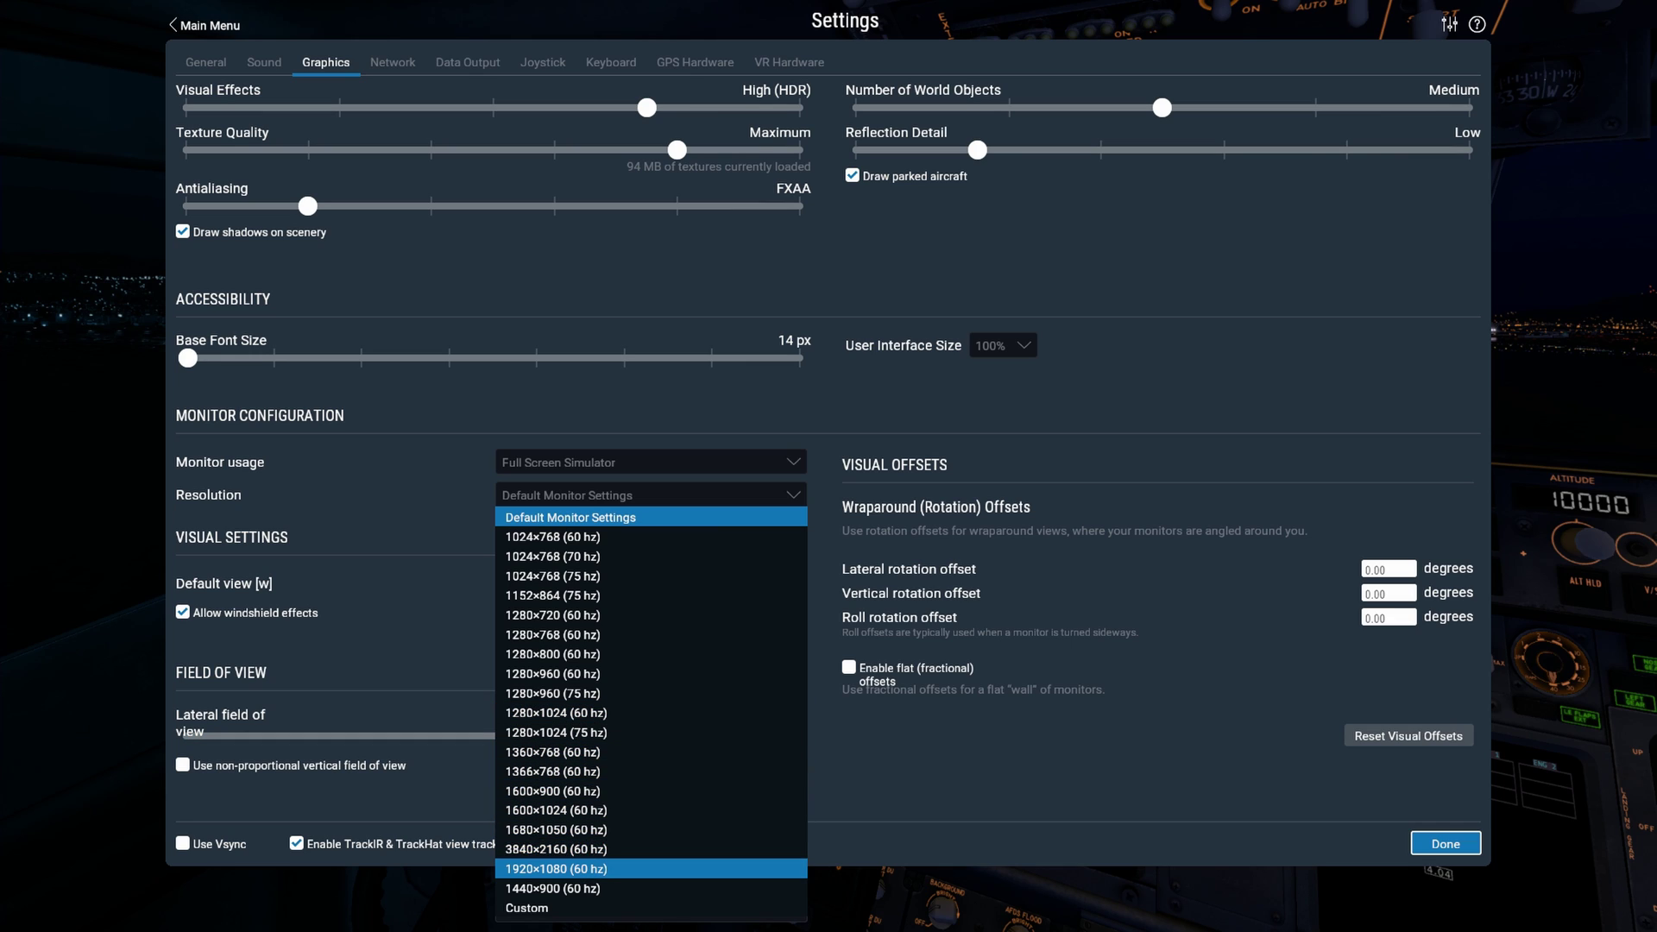
pyautogui.press('Escape')
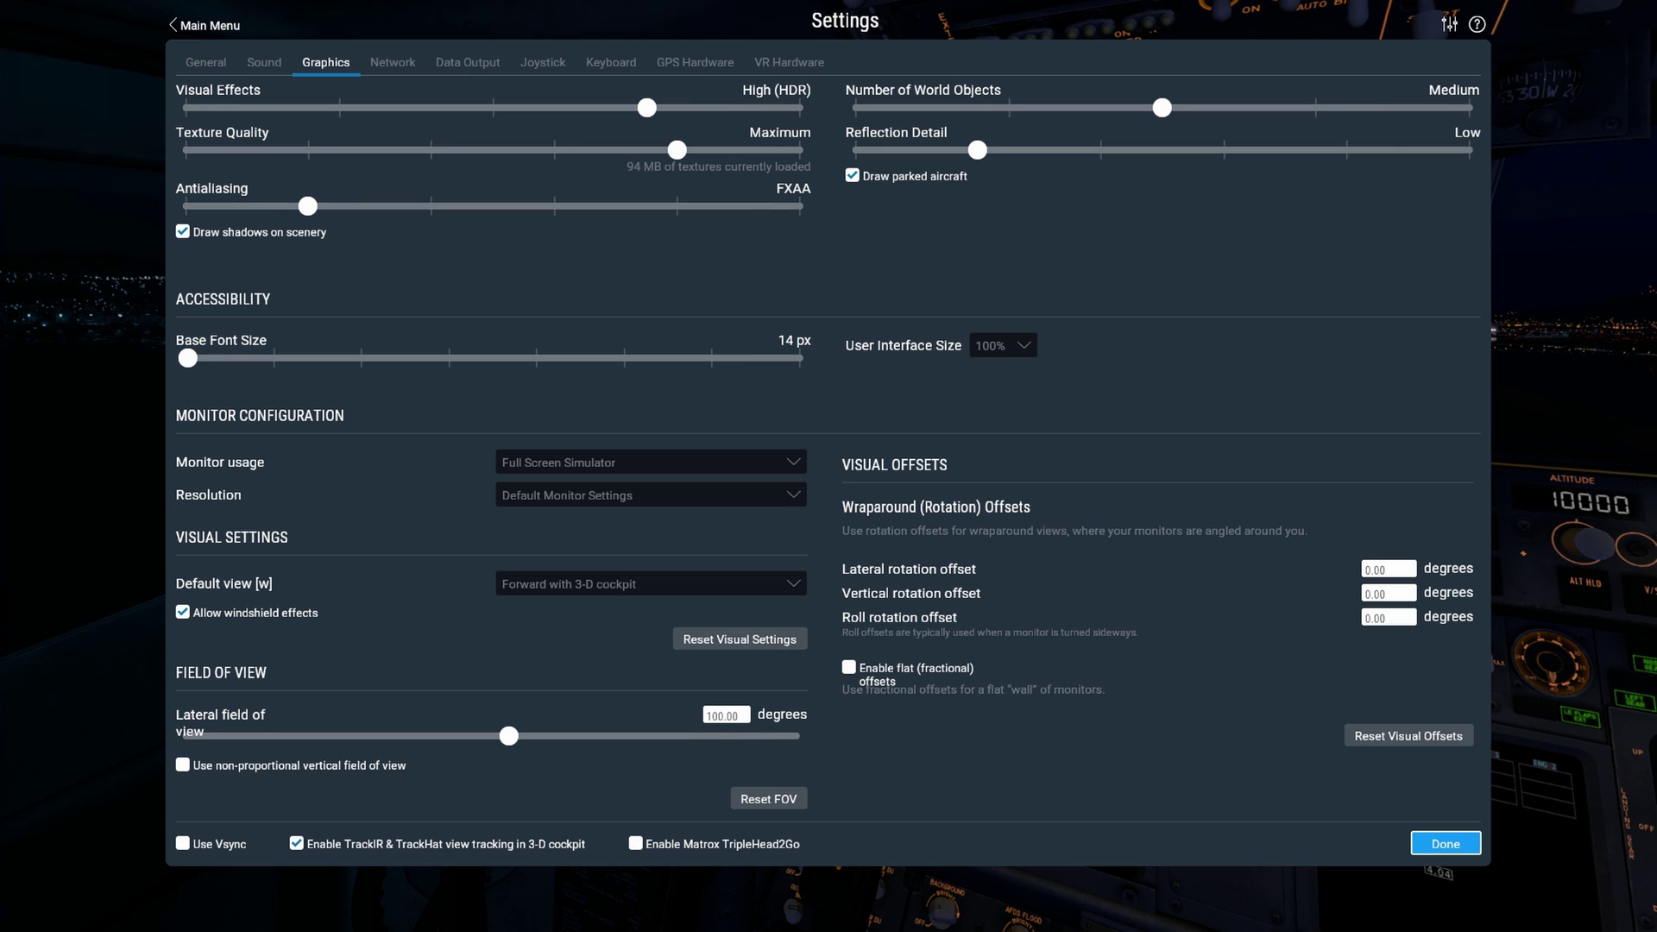
pyautogui.press('Return')
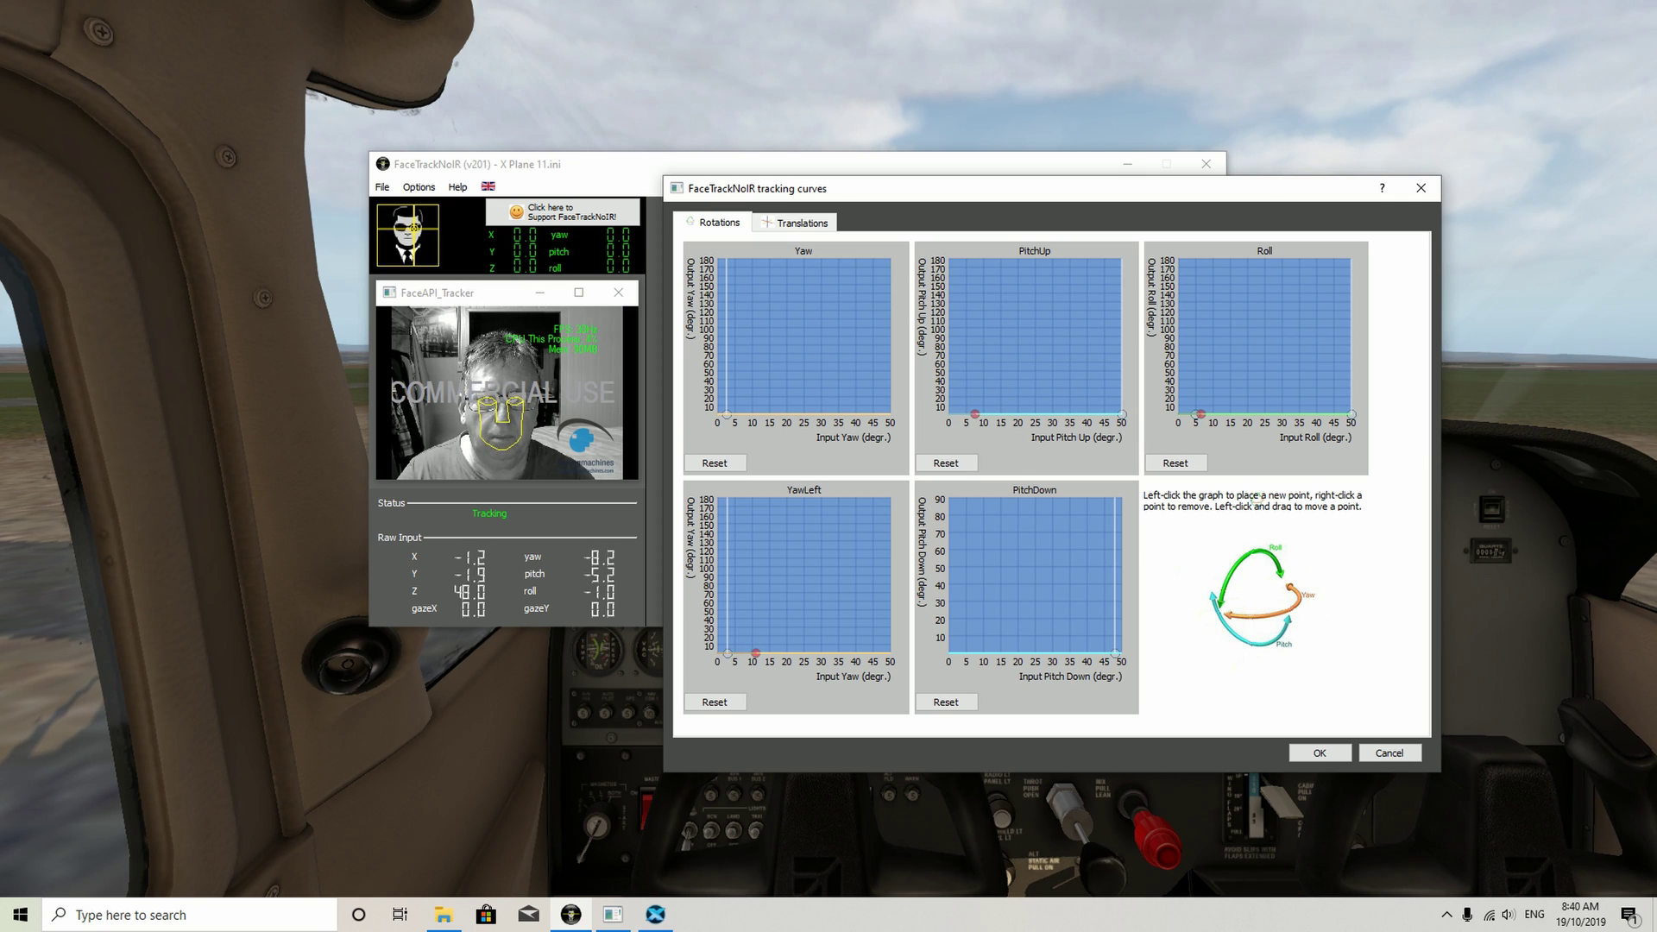
# Reshape the Yaw curve with its knee near 25° input and 90 output, deleting the extra point near 36°.
pyautogui.moveTo(791, 382); pyautogui.dragTo(822, 317)
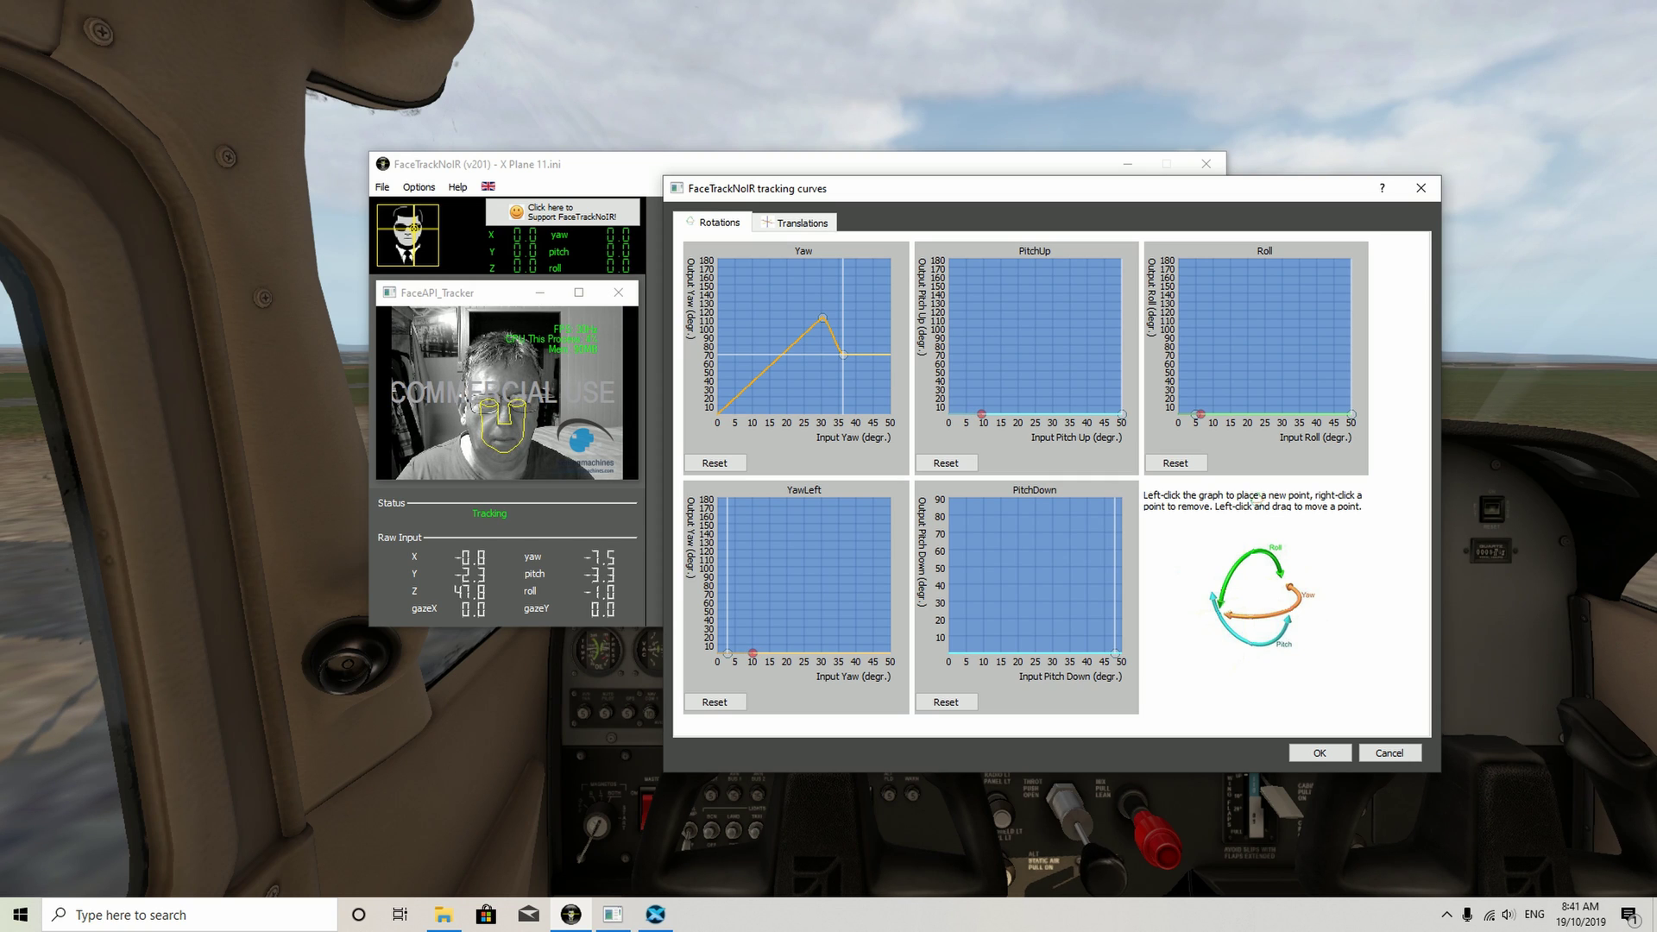
pyautogui.rightClick(843, 354)
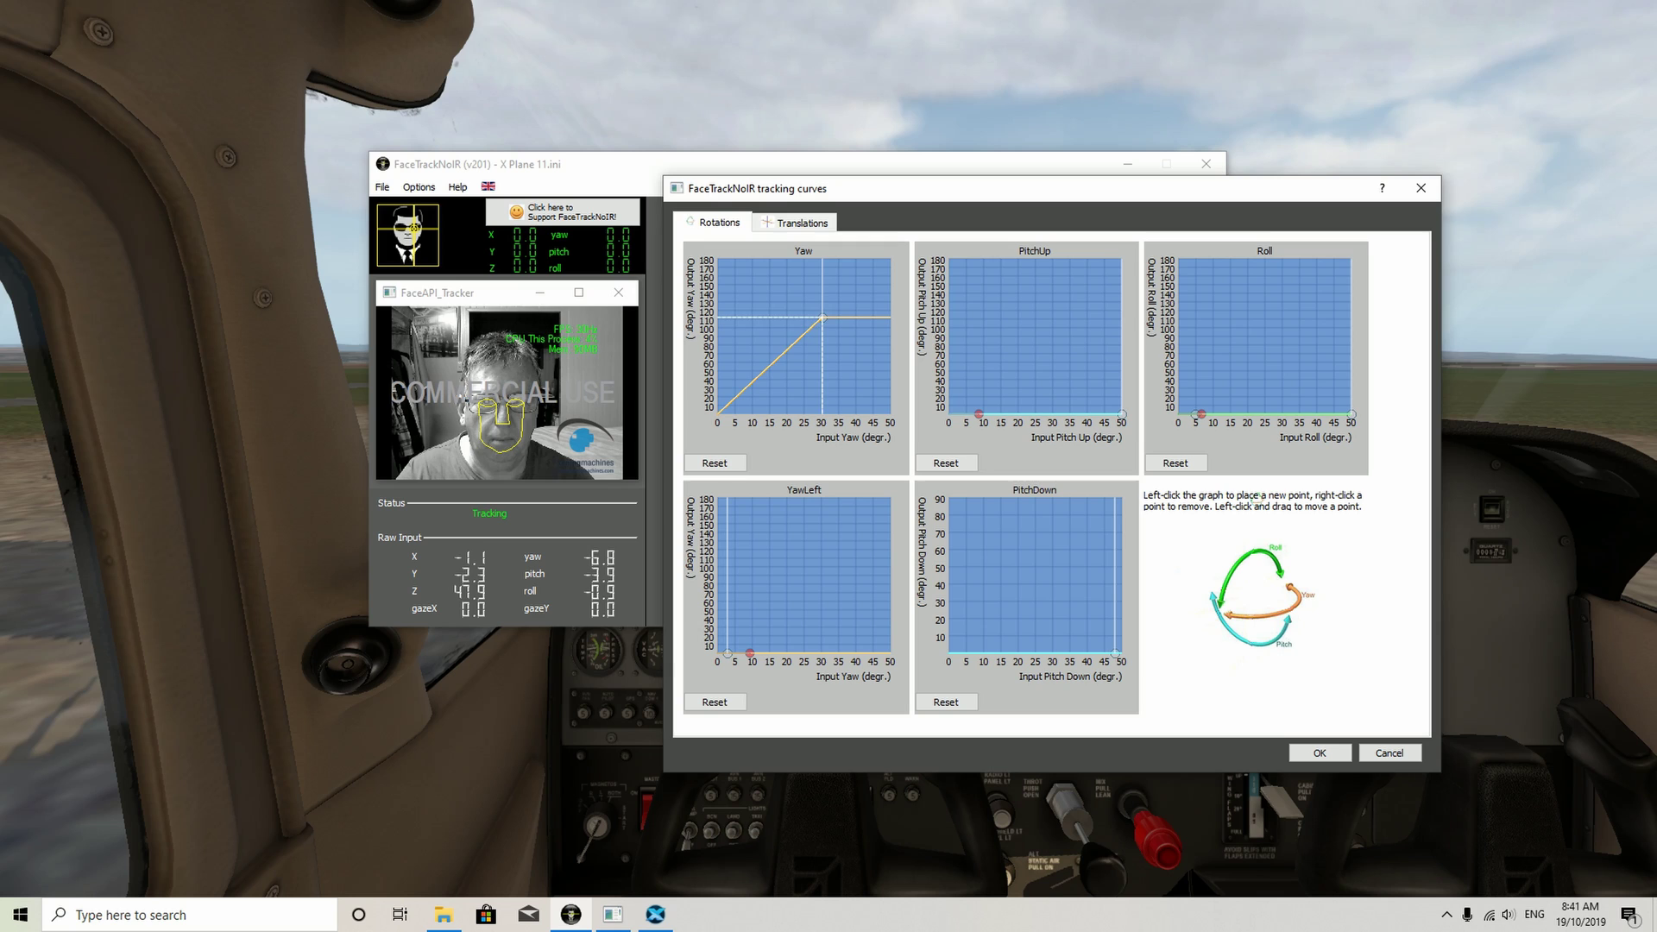
pyautogui.moveTo(823, 317)
pyautogui.mouseDown()
pyautogui.moveTo(824, 336)
pyautogui.moveTo(804, 337)
pyautogui.mouseUp()
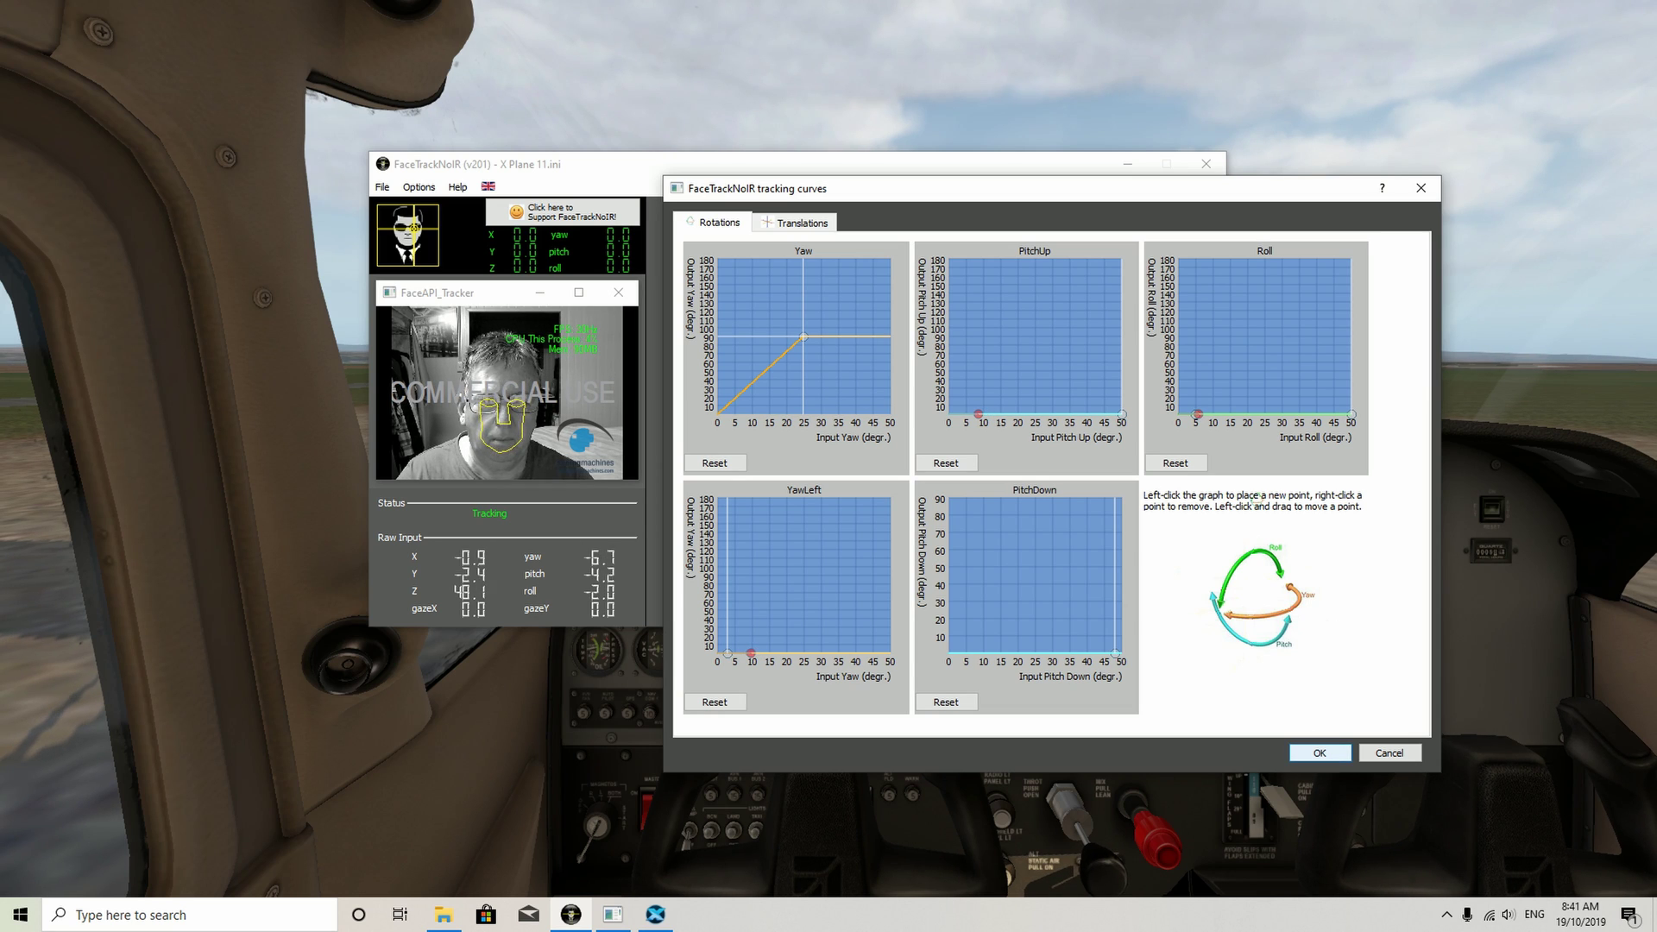
pyautogui.click(1319, 752)
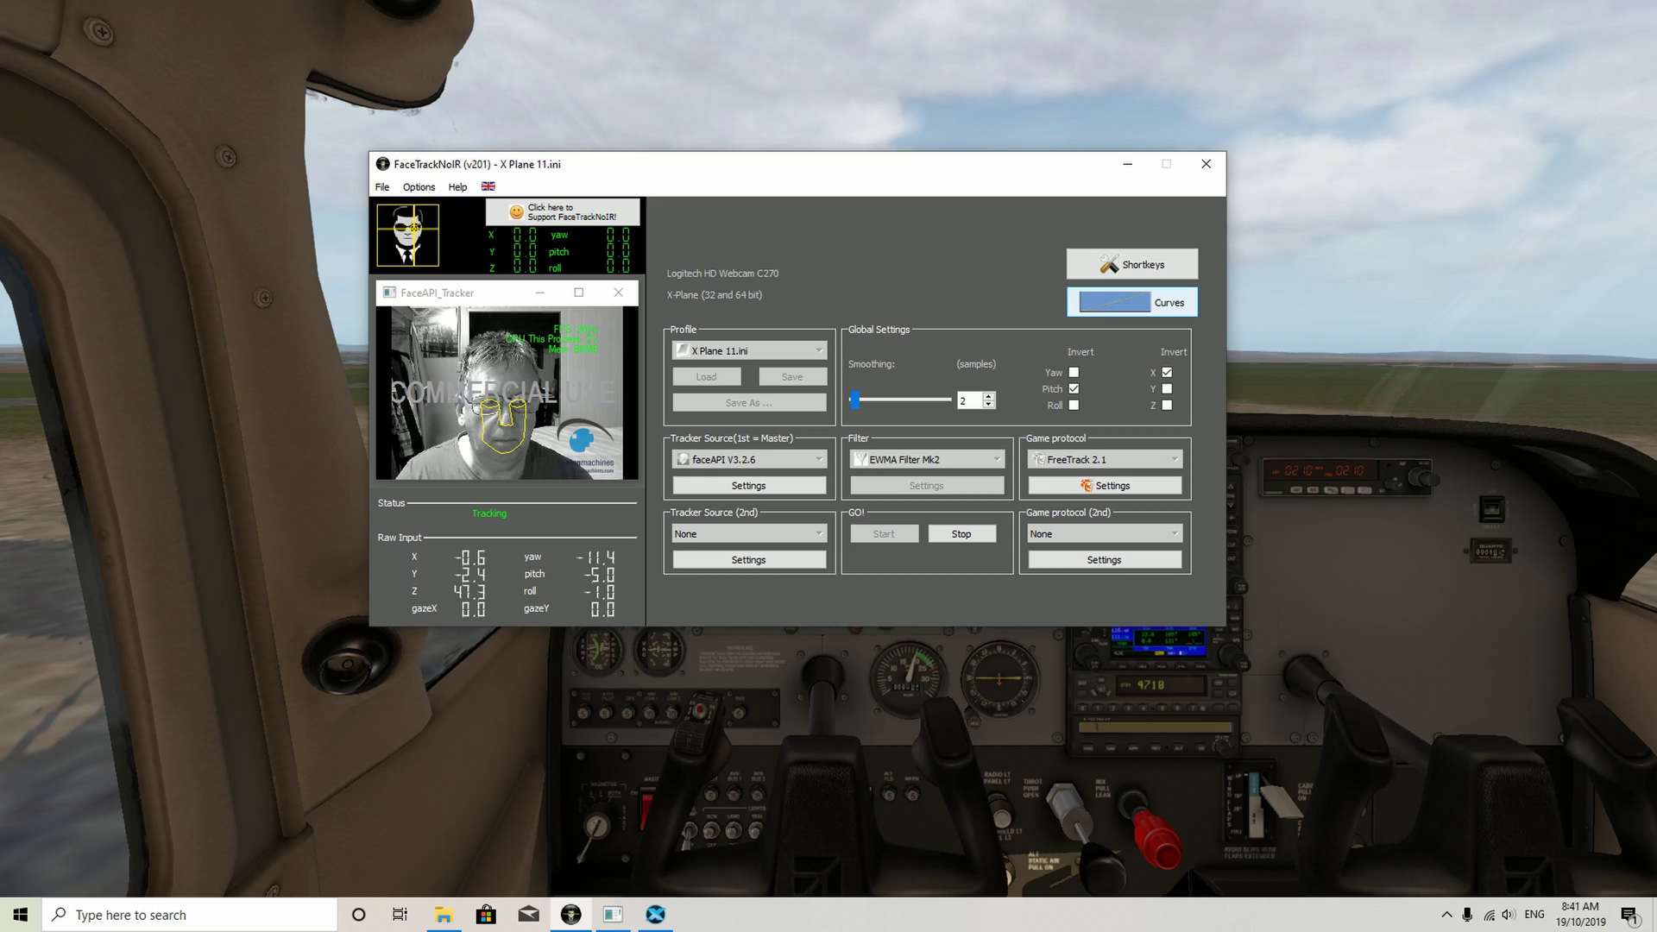
# Open the tracking curves editor to reshape the YawLeft curve.
pyautogui.click(1131, 302)
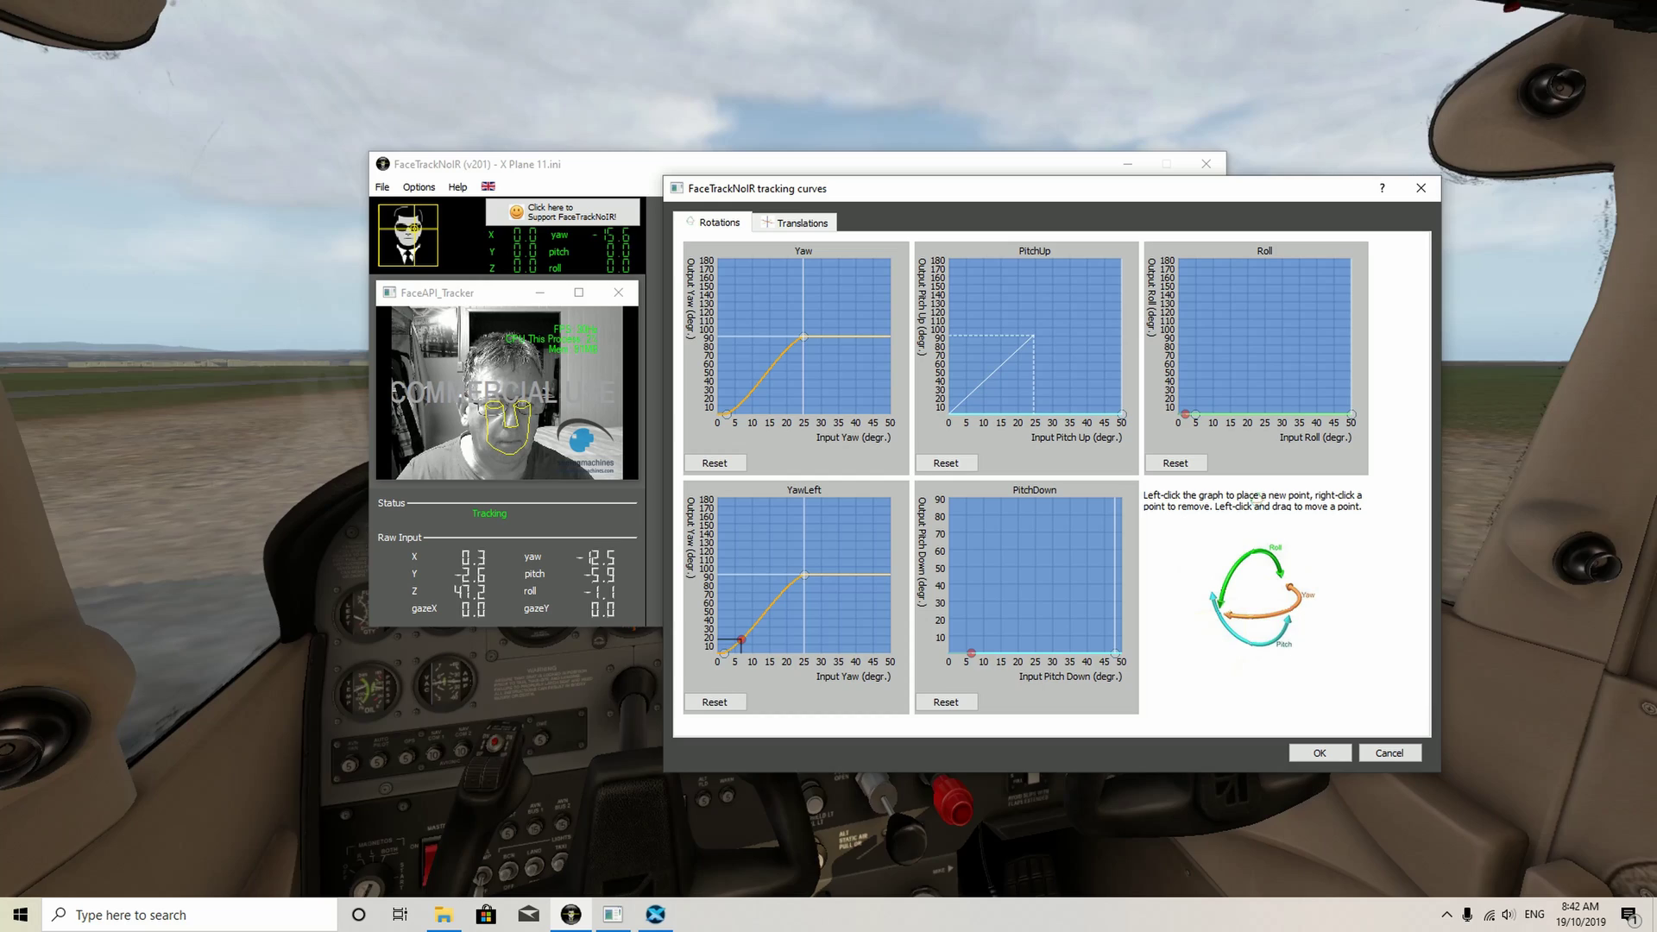
# Shape PitchUp to level off at 90 and PitchDown near 70 from 25° input.
pyautogui.click(1034, 336)
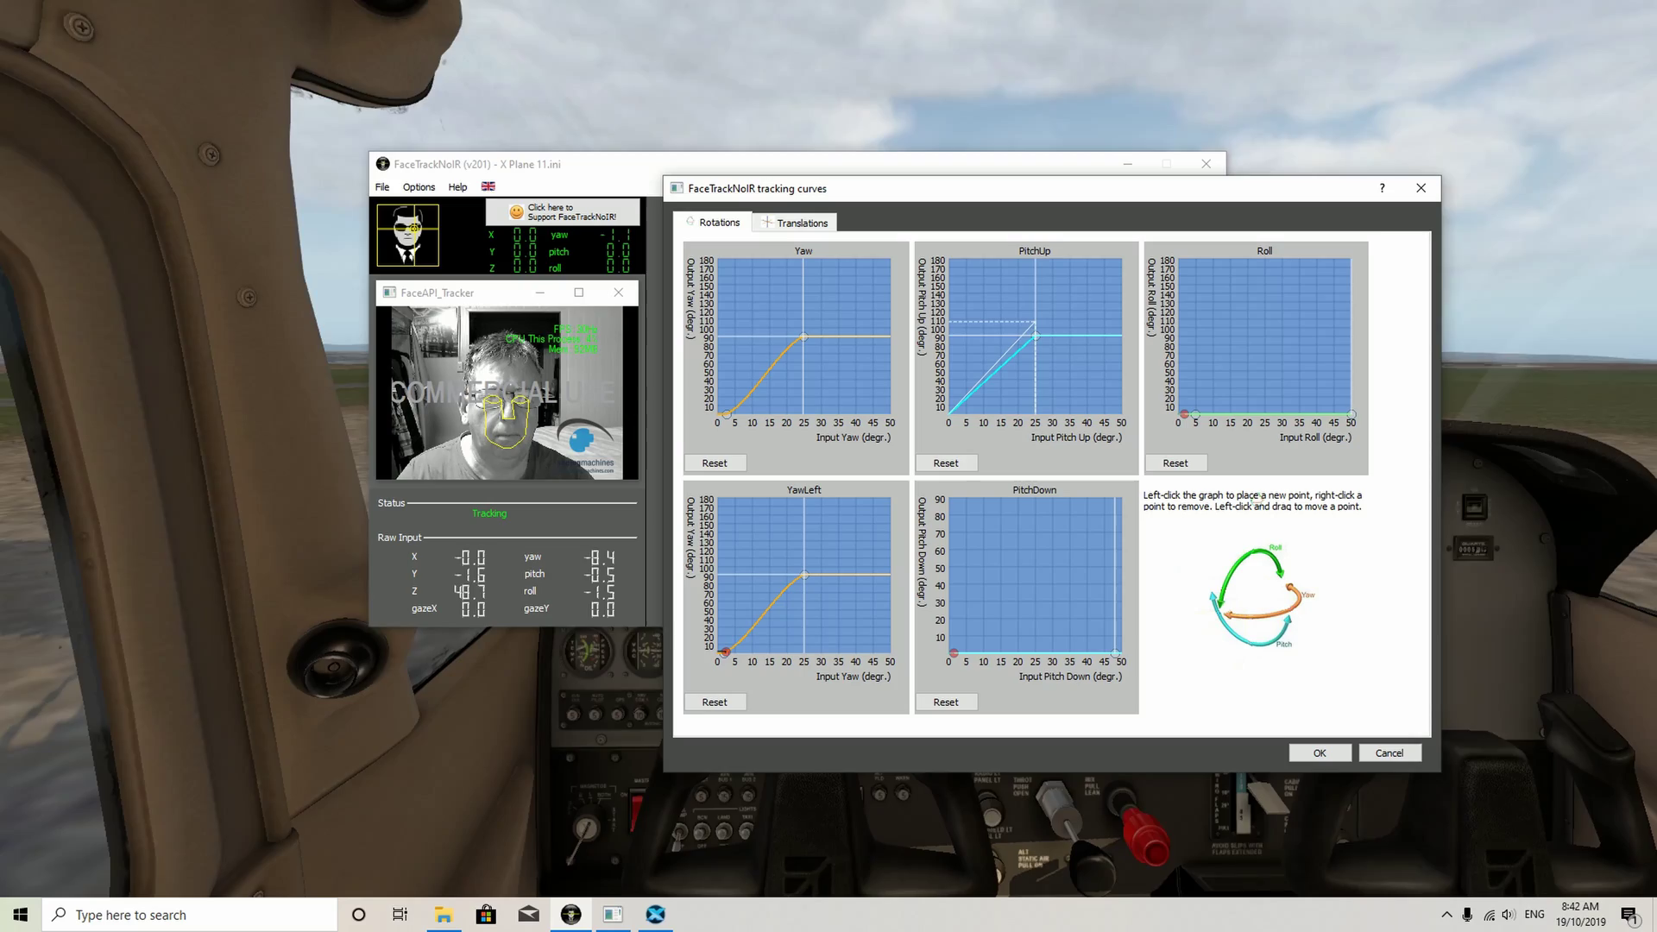
pyautogui.moveTo(1037, 319); pyautogui.dragTo(1038, 320)
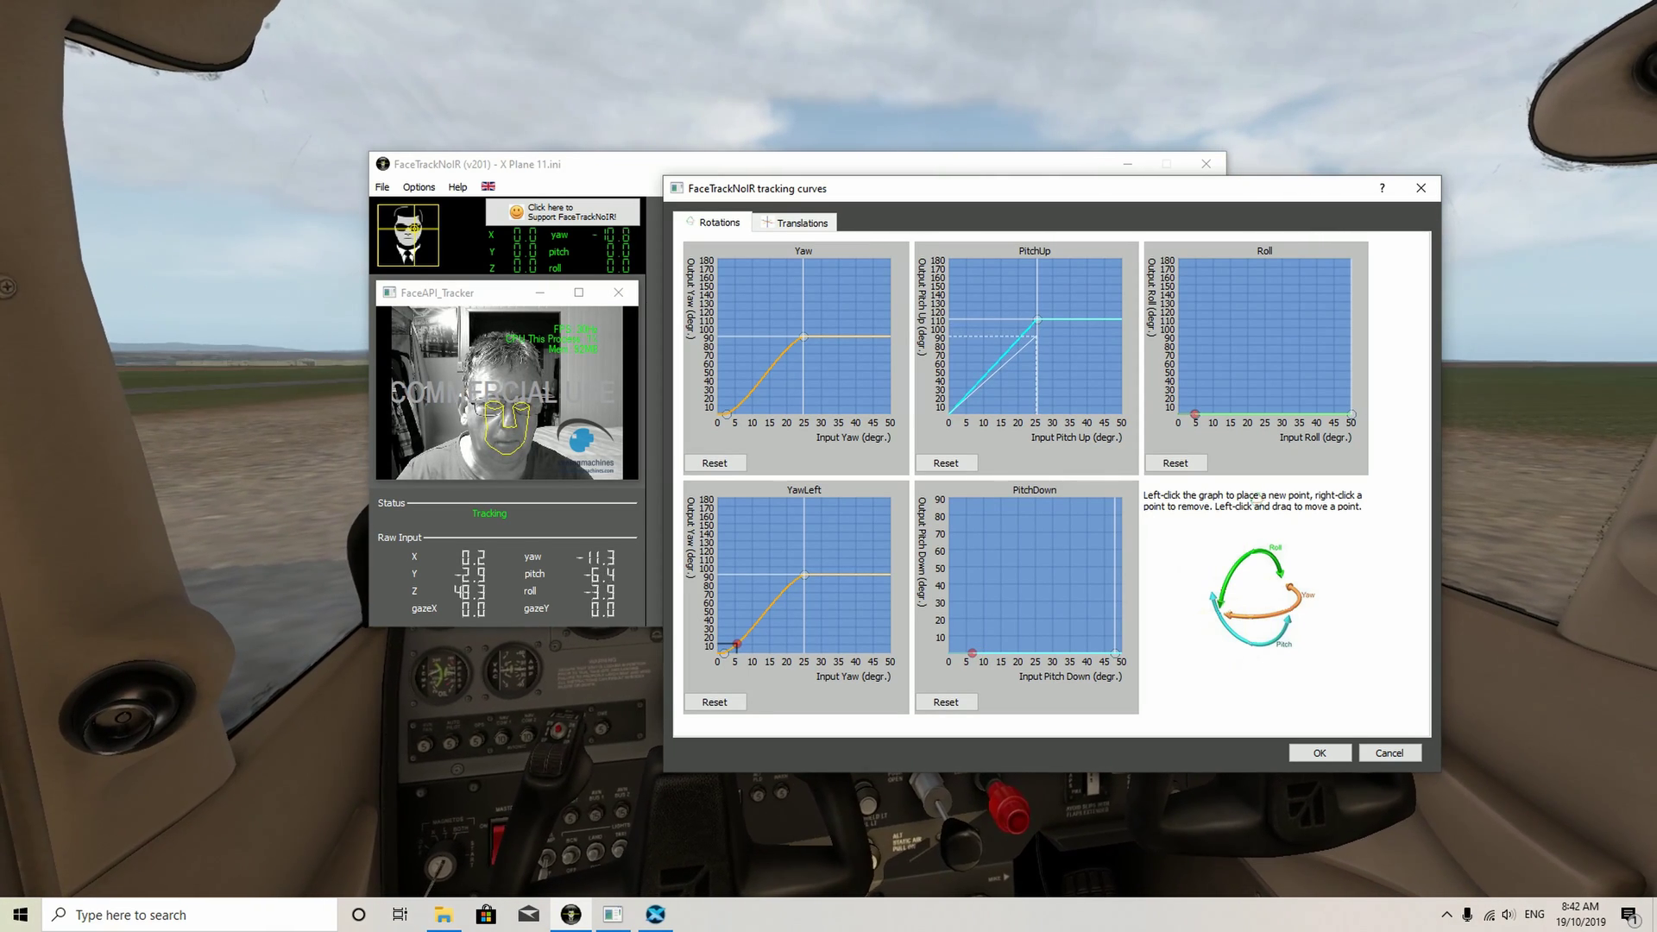
pyautogui.moveTo(1036, 320); pyautogui.dragTo(1037, 337)
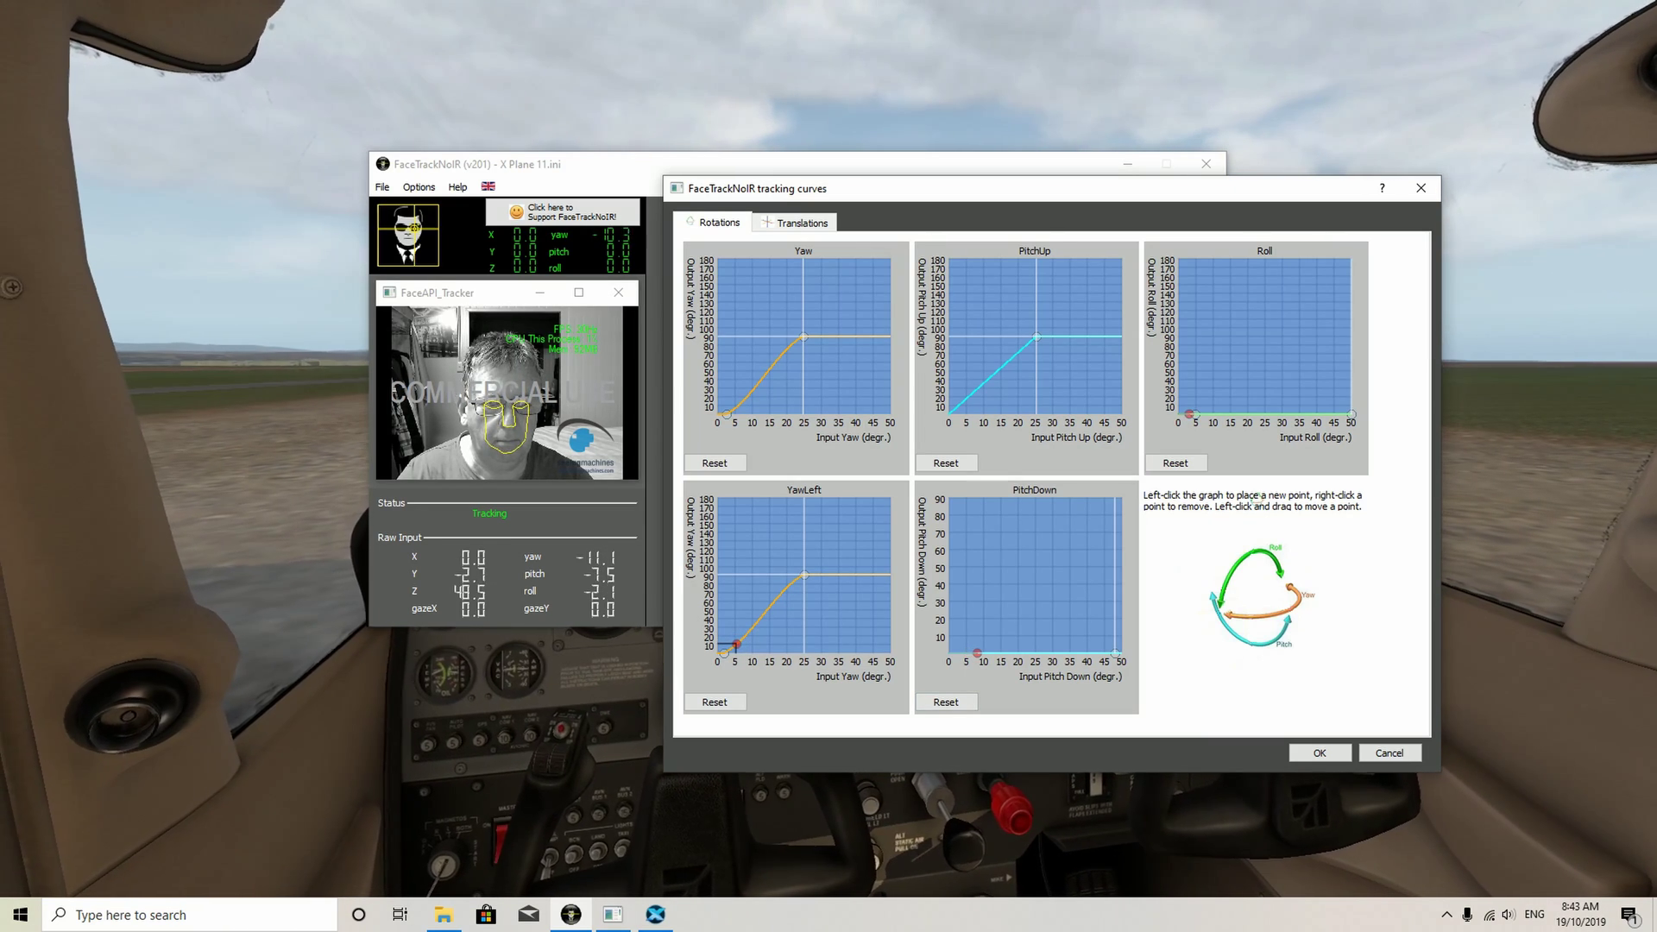
pyautogui.moveTo(1113, 653); pyautogui.dragTo(1035, 567)
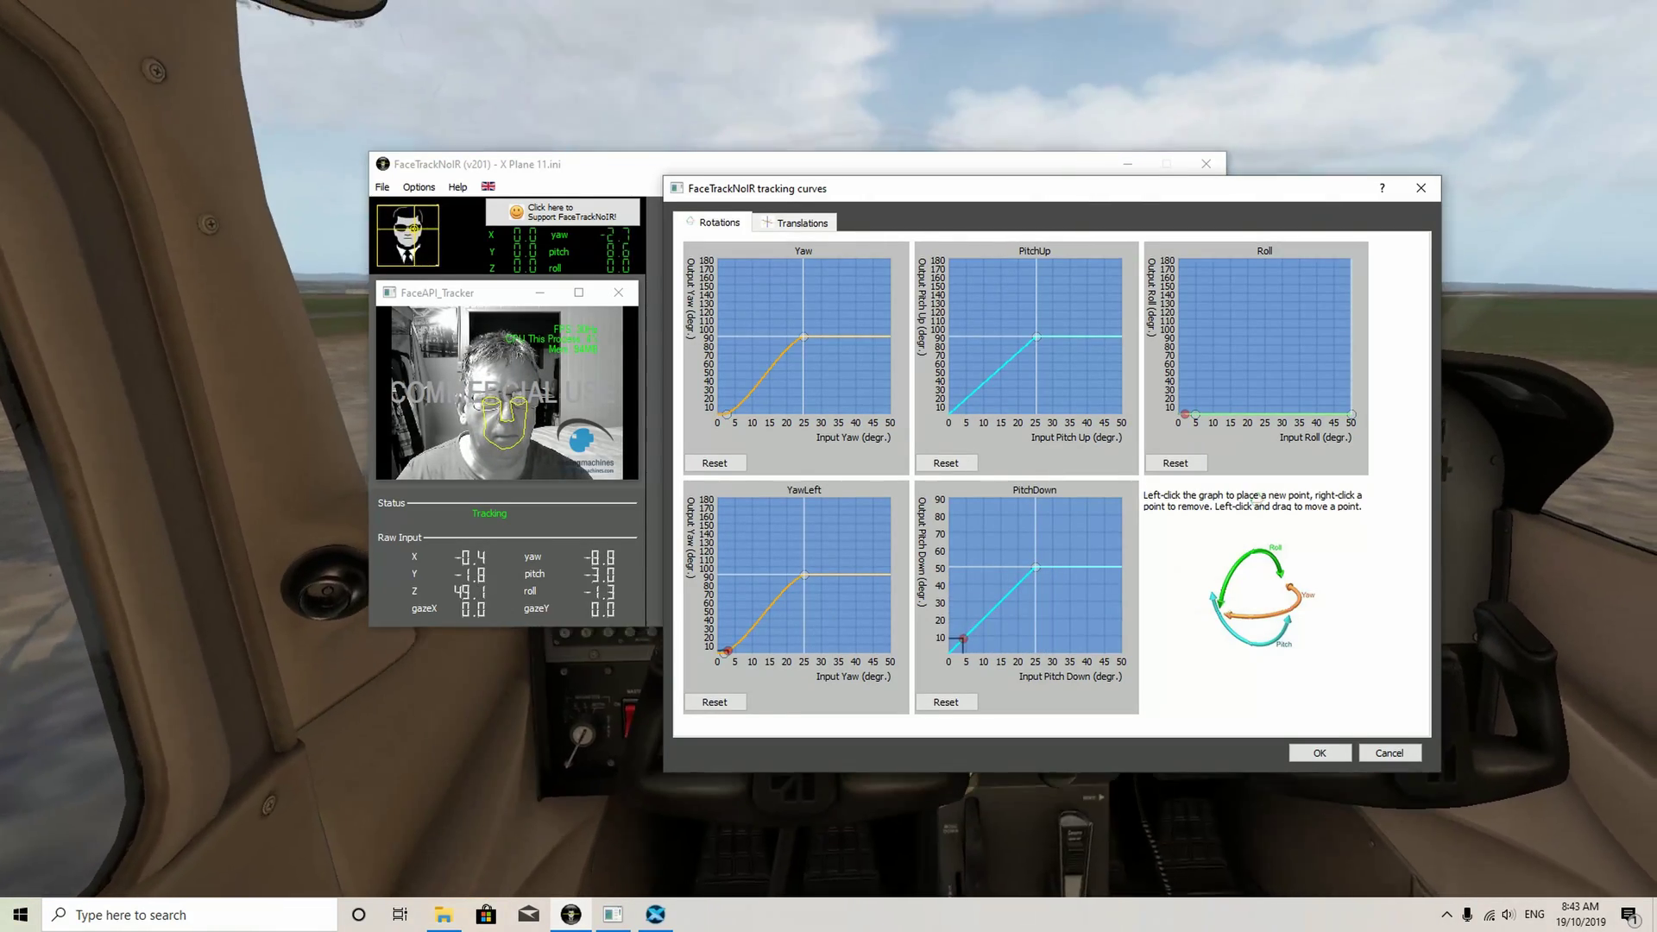
pyautogui.moveTo(1035, 567); pyautogui.dragTo(1035, 539)
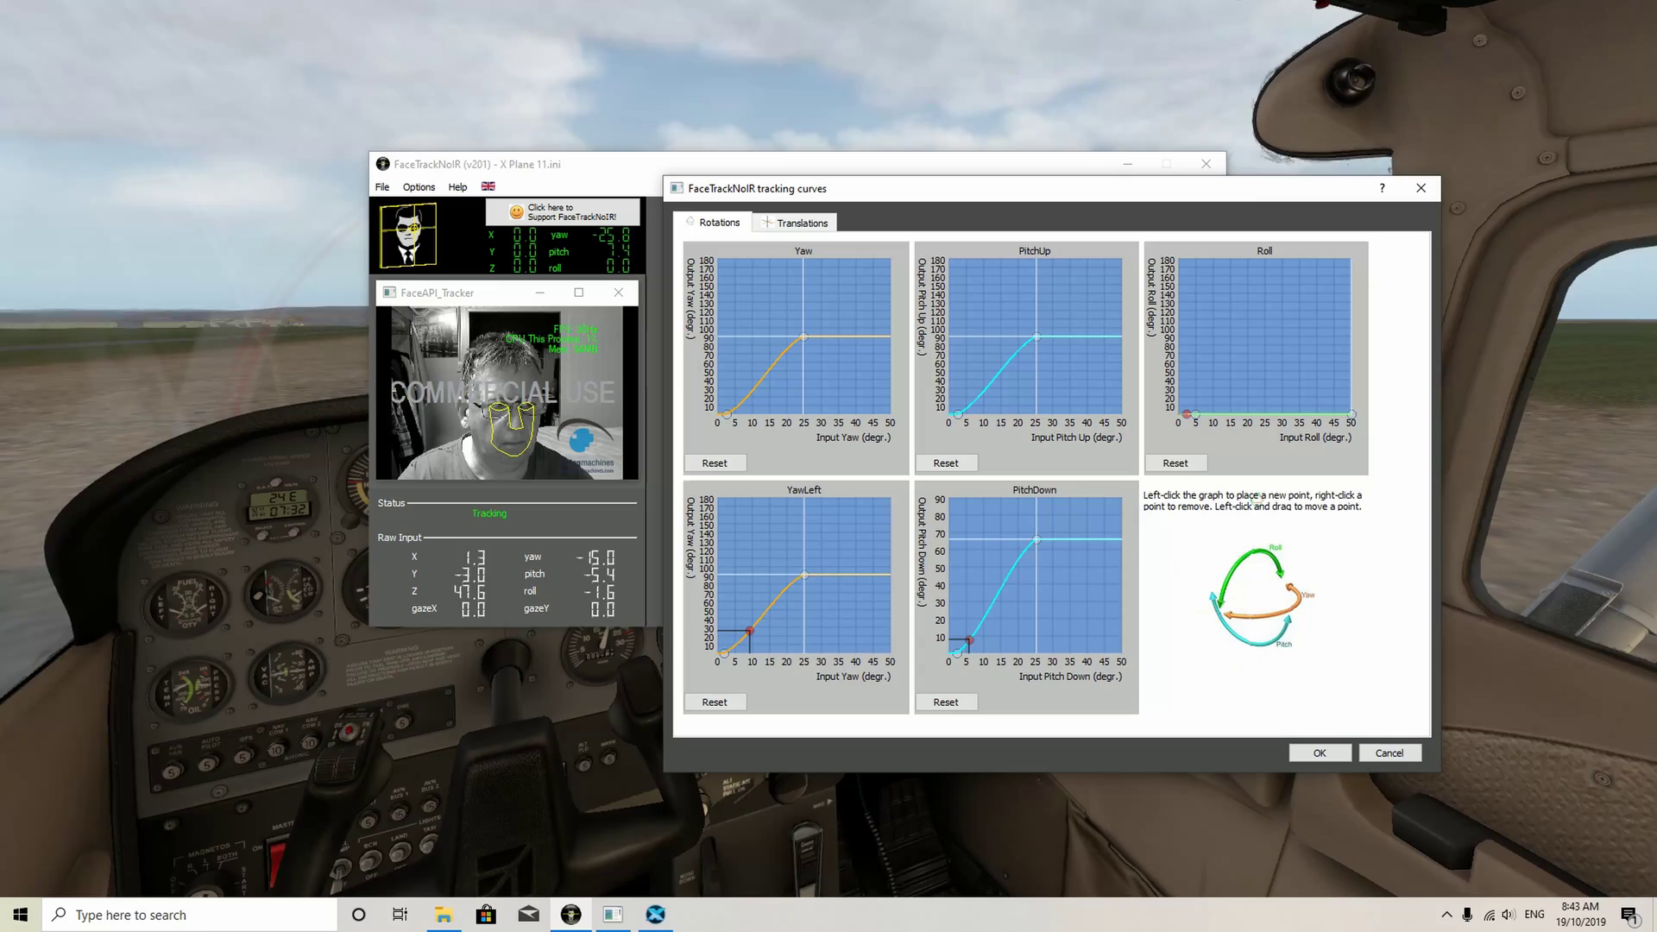
pyautogui.moveTo(1352, 414)
pyautogui.mouseDown()
pyautogui.moveTo(1347, 311)
pyautogui.moveTo(1266, 330)
pyautogui.mouseUp()
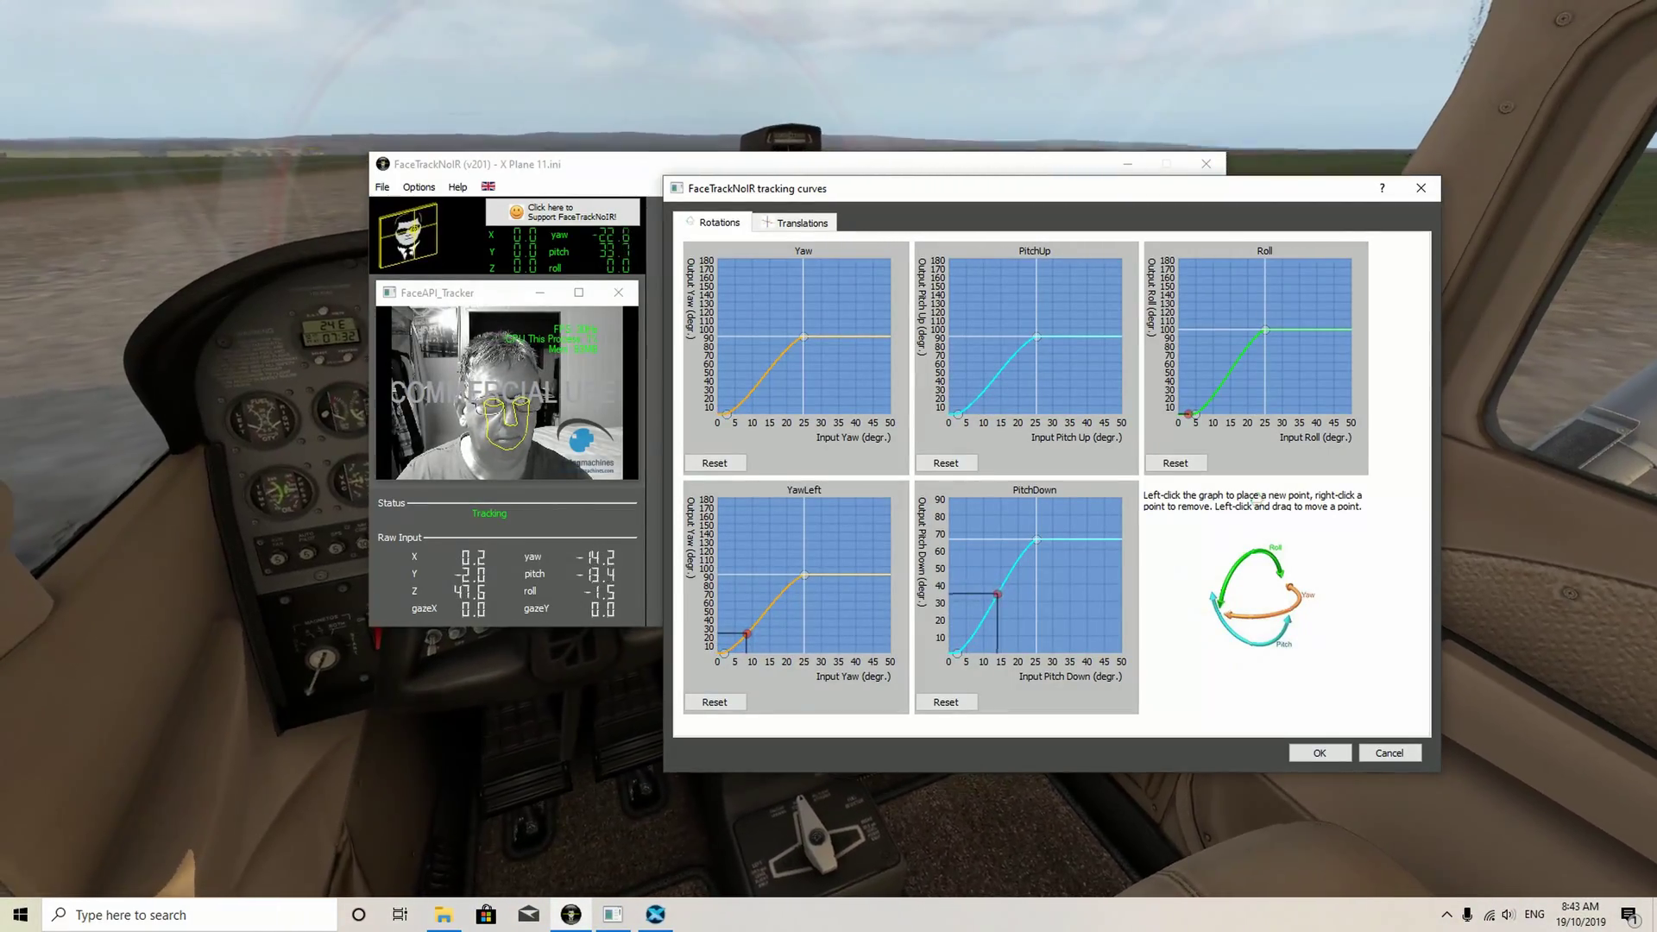
pyautogui.moveTo(1325, 405); pyautogui.dragTo(1327, 403)
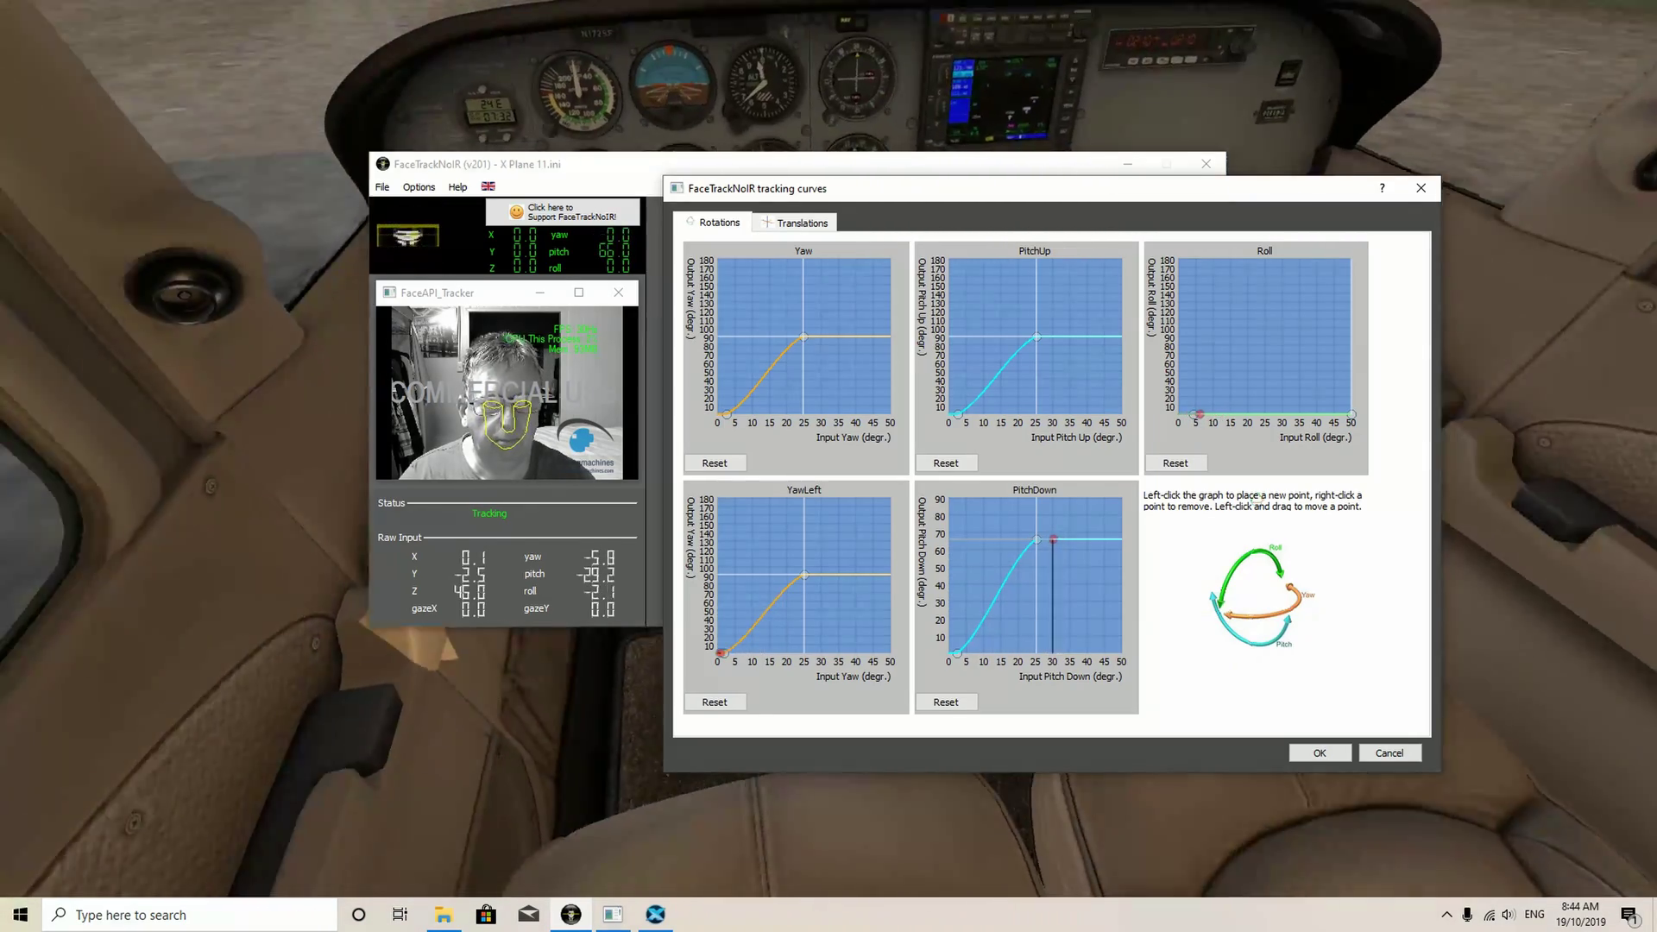
# Raise the X, Y and Z translation curves to about 15, 30 and 20, then apply.
pyautogui.hotkey('ctrl', 'Tab')
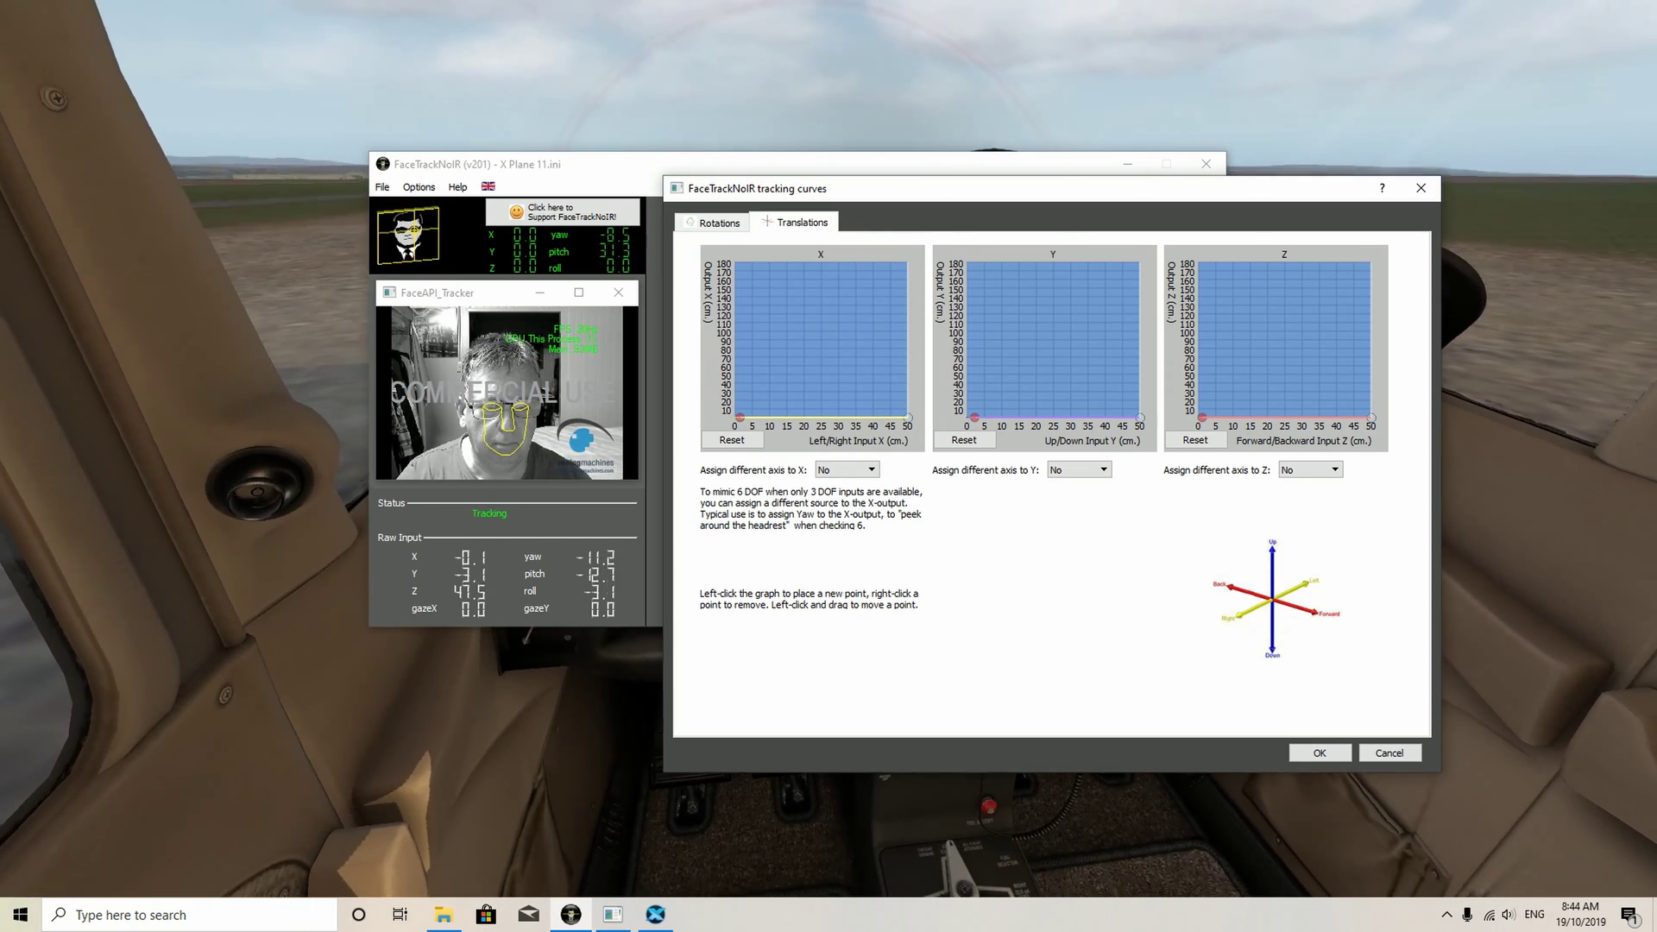
pyautogui.moveTo(908, 416); pyautogui.dragTo(908, 389)
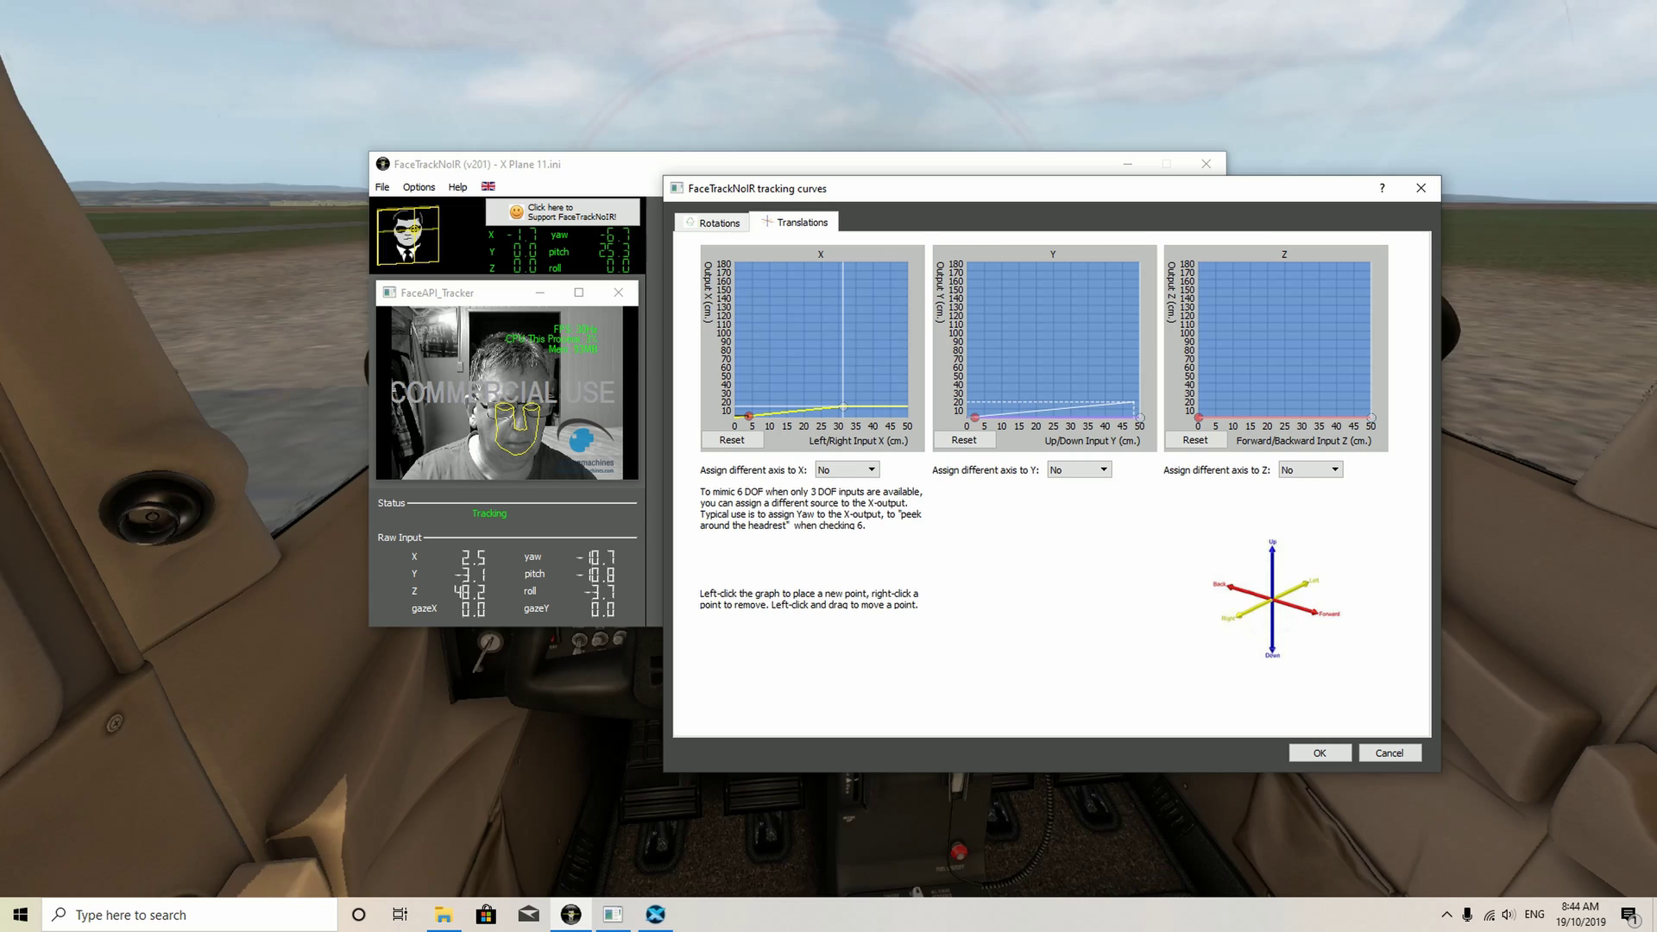
pyautogui.moveTo(1133, 402); pyautogui.dragTo(1140, 392)
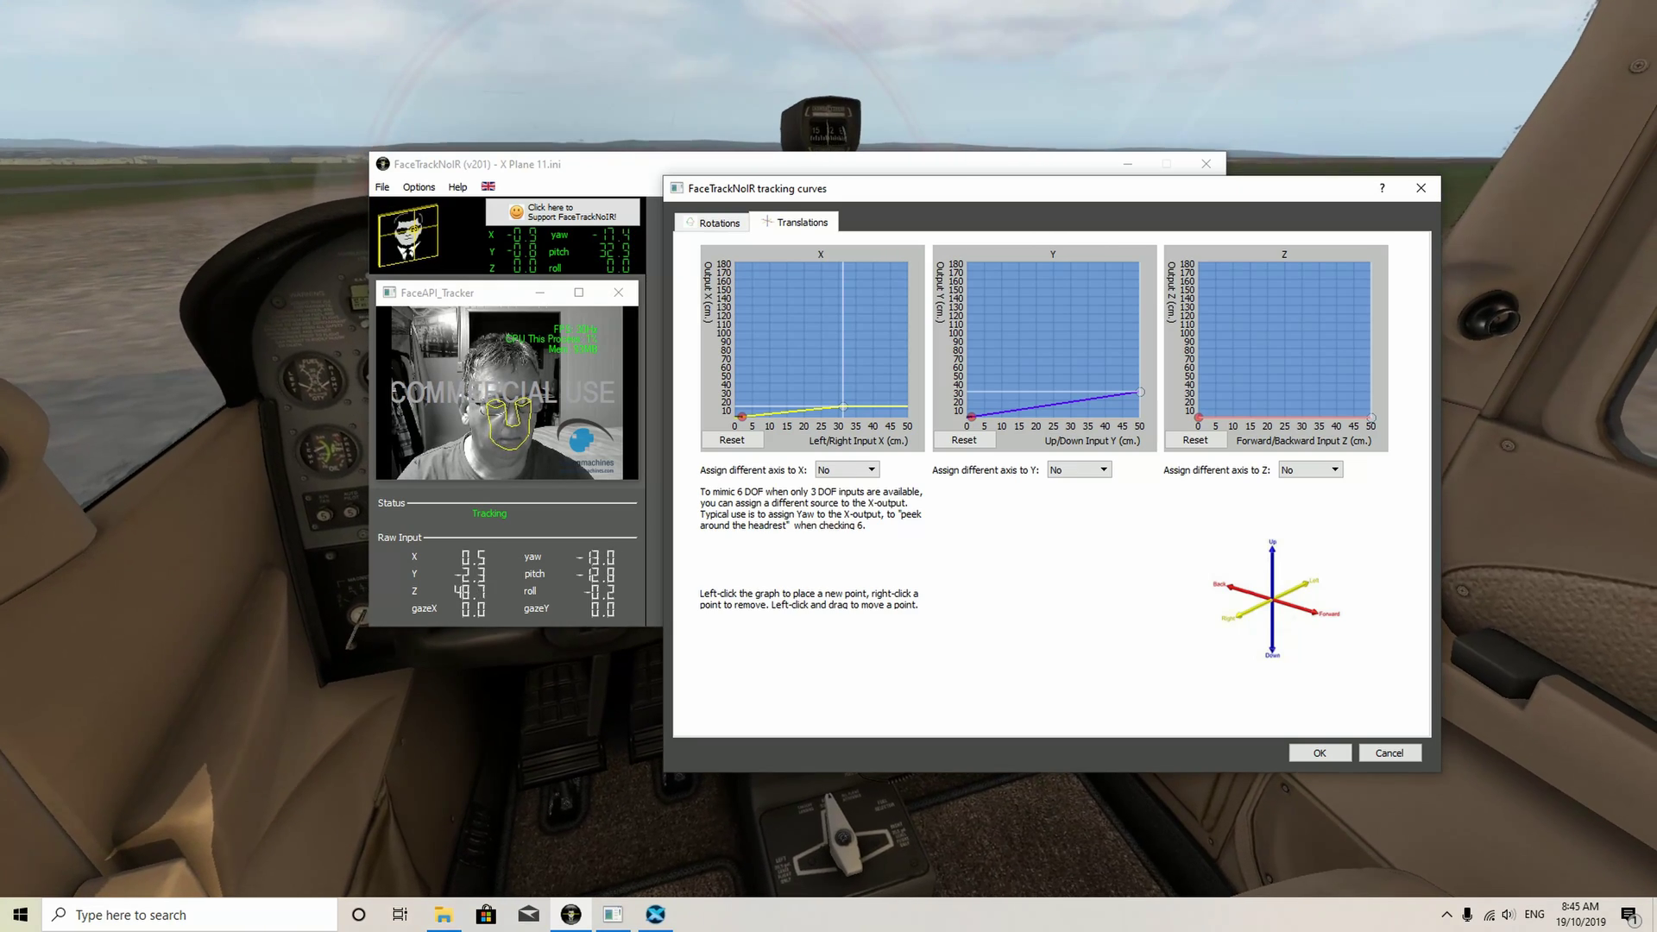
pyautogui.moveTo(1370, 417); pyautogui.dragTo(1371, 382)
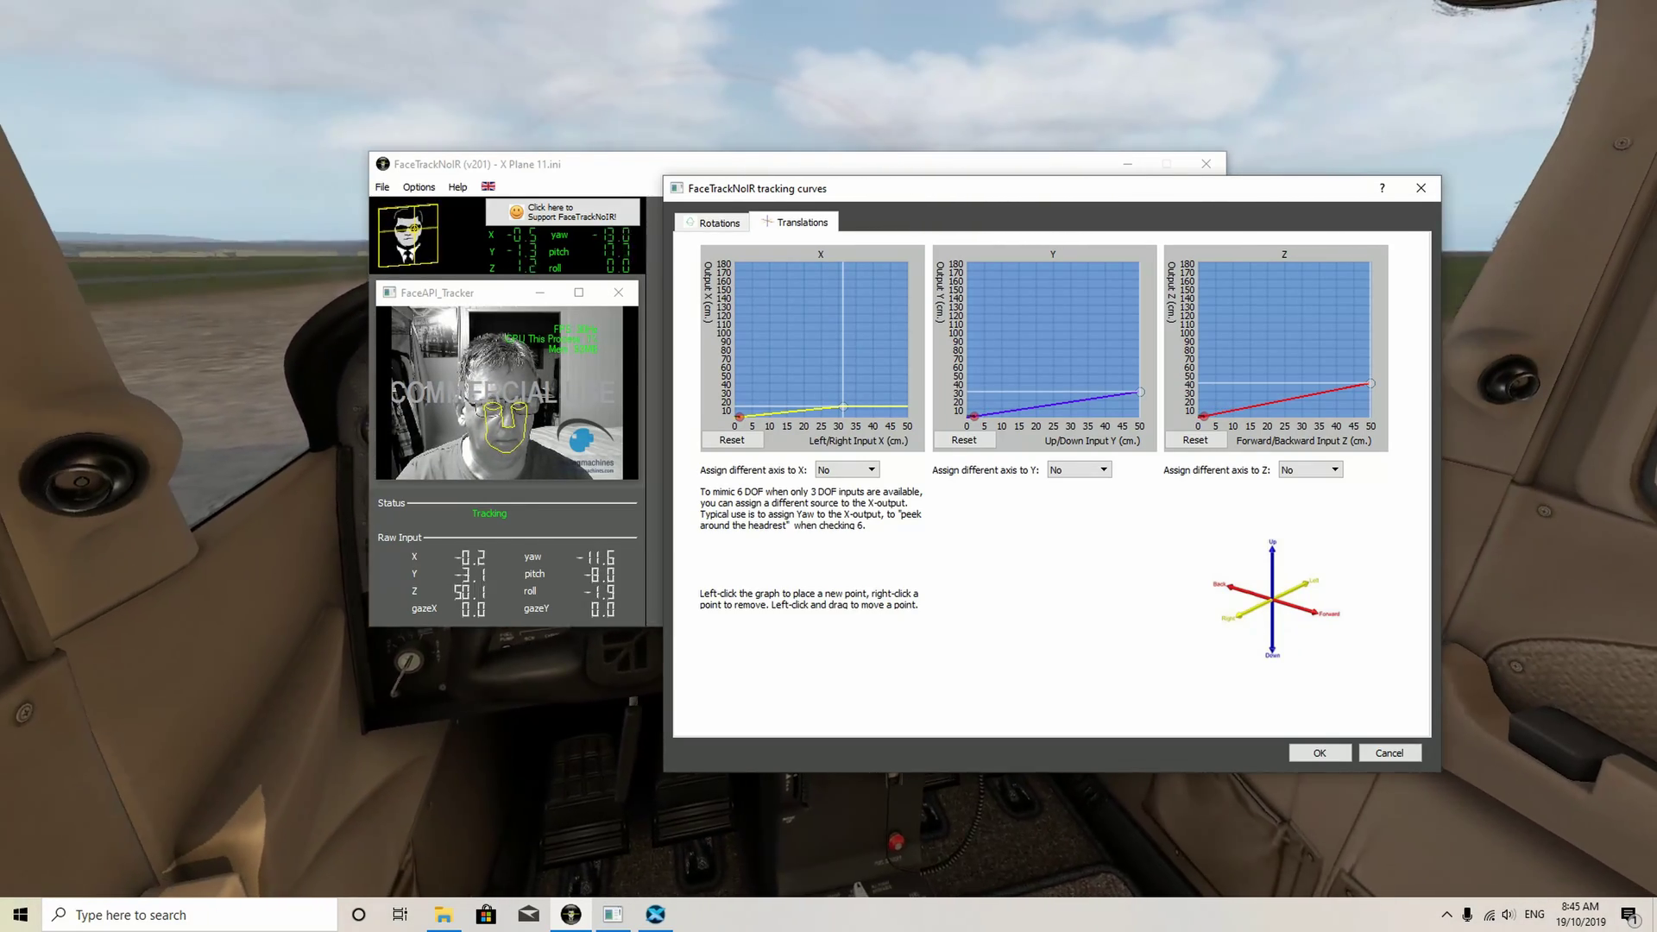
pyautogui.moveTo(1370, 382); pyautogui.dragTo(1372, 403)
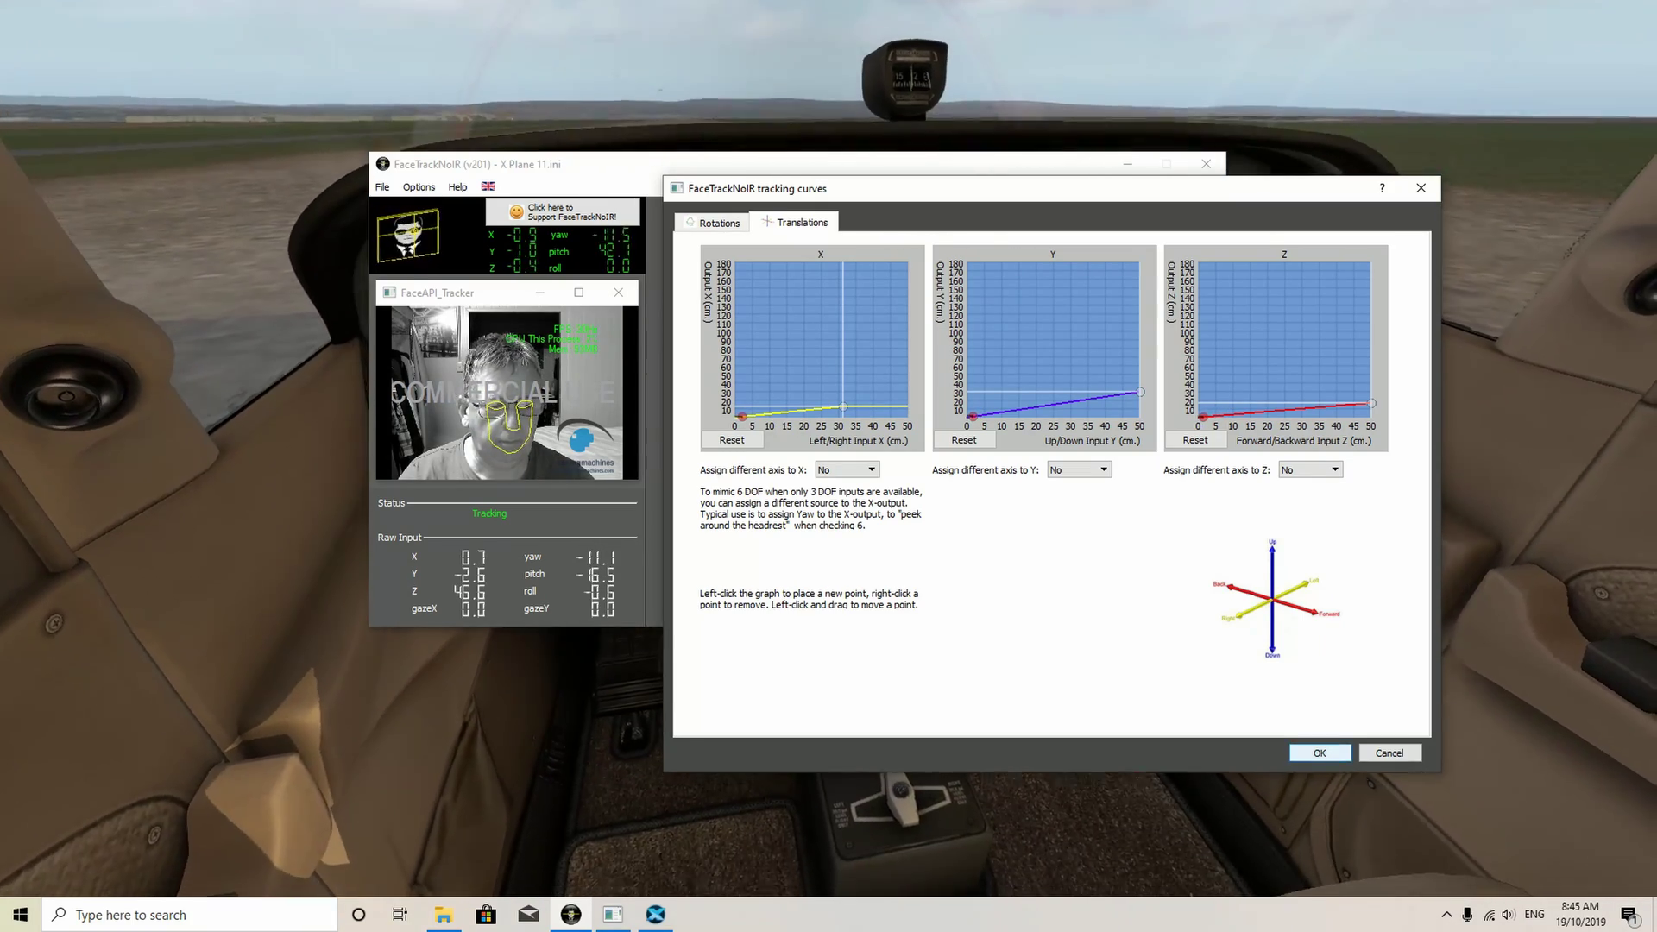
pyautogui.press('Return')
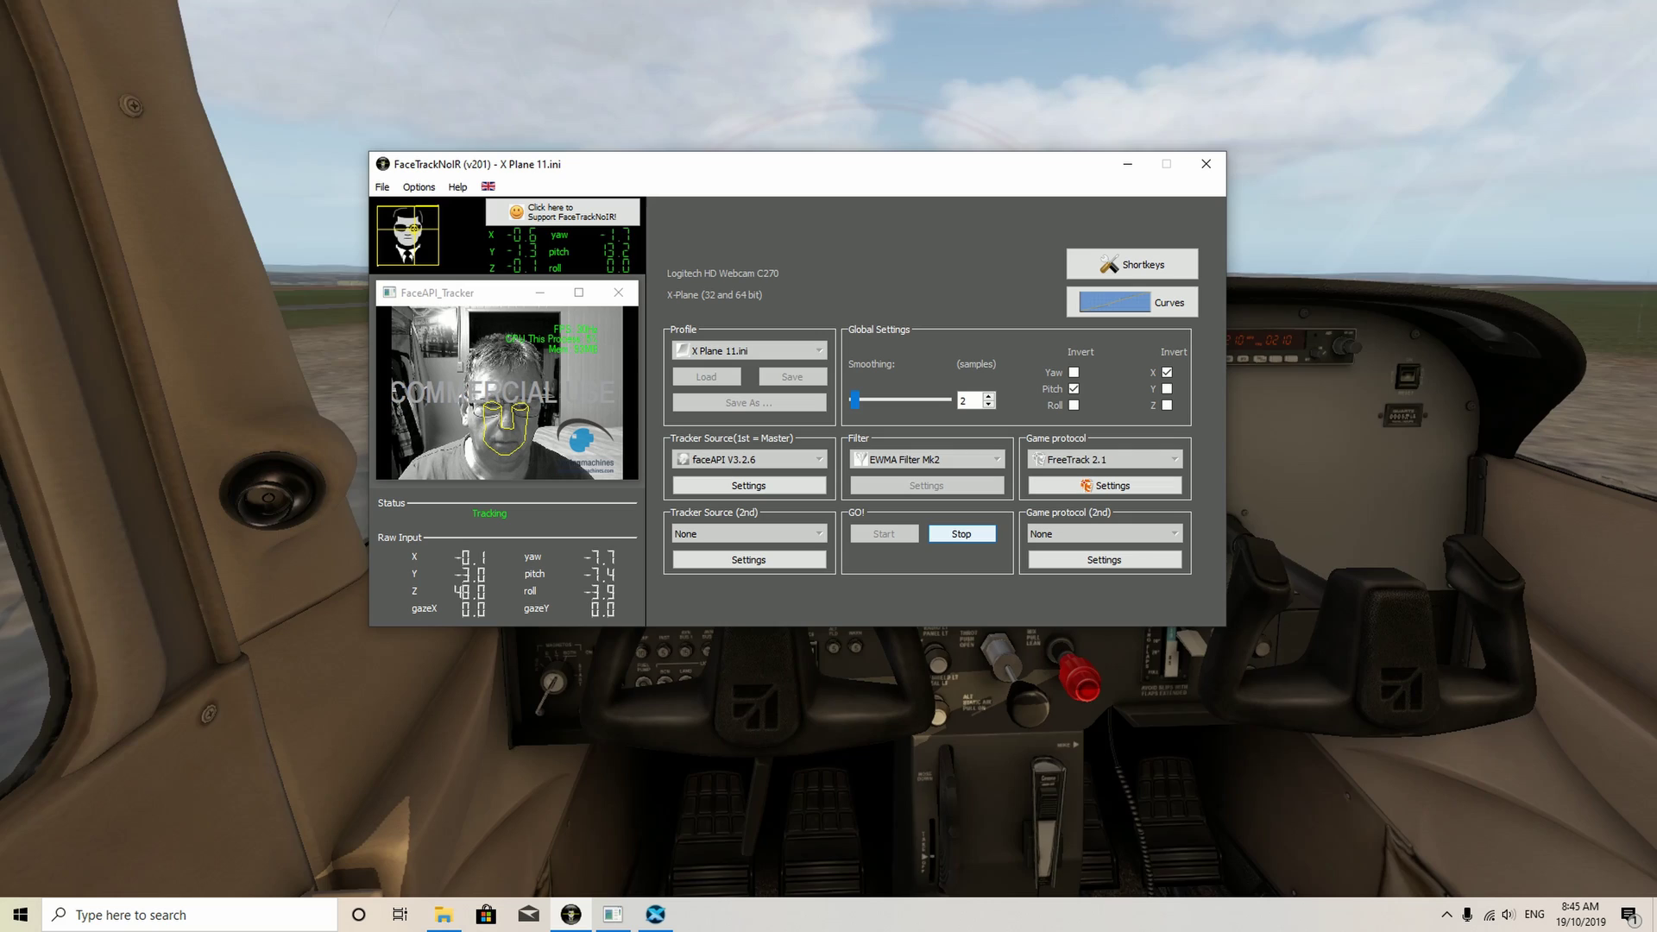
# Stop tracking and reload the X Plane 11 settings profile from the Settings folder.
pyautogui.press('End')
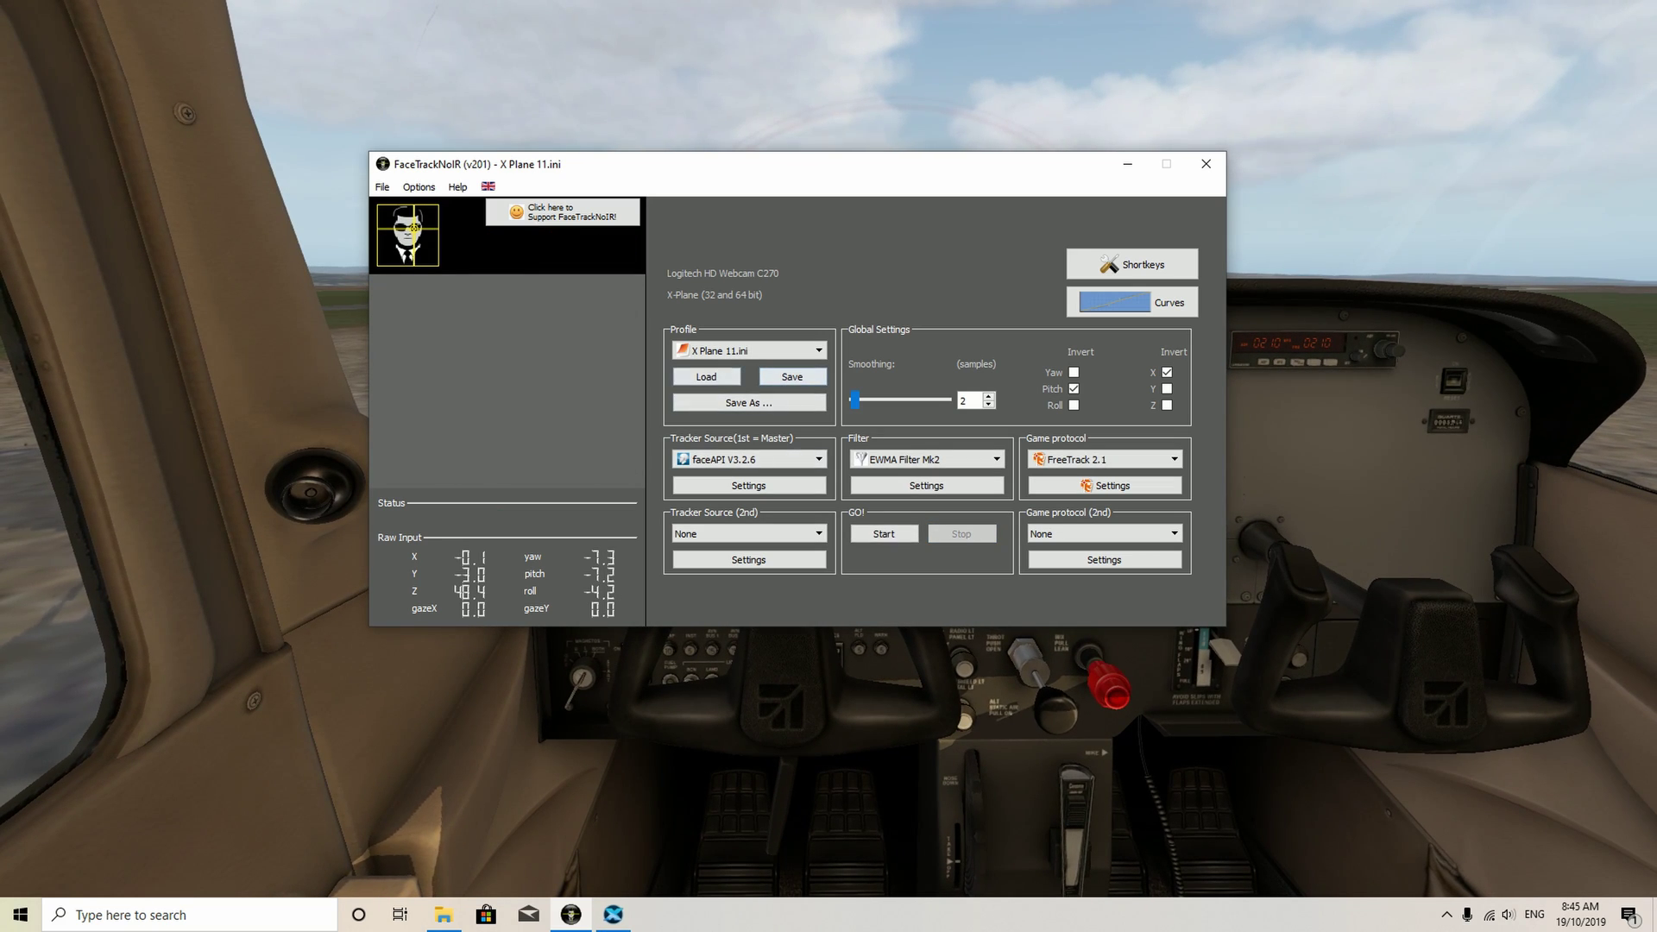
pyautogui.click(706, 377)
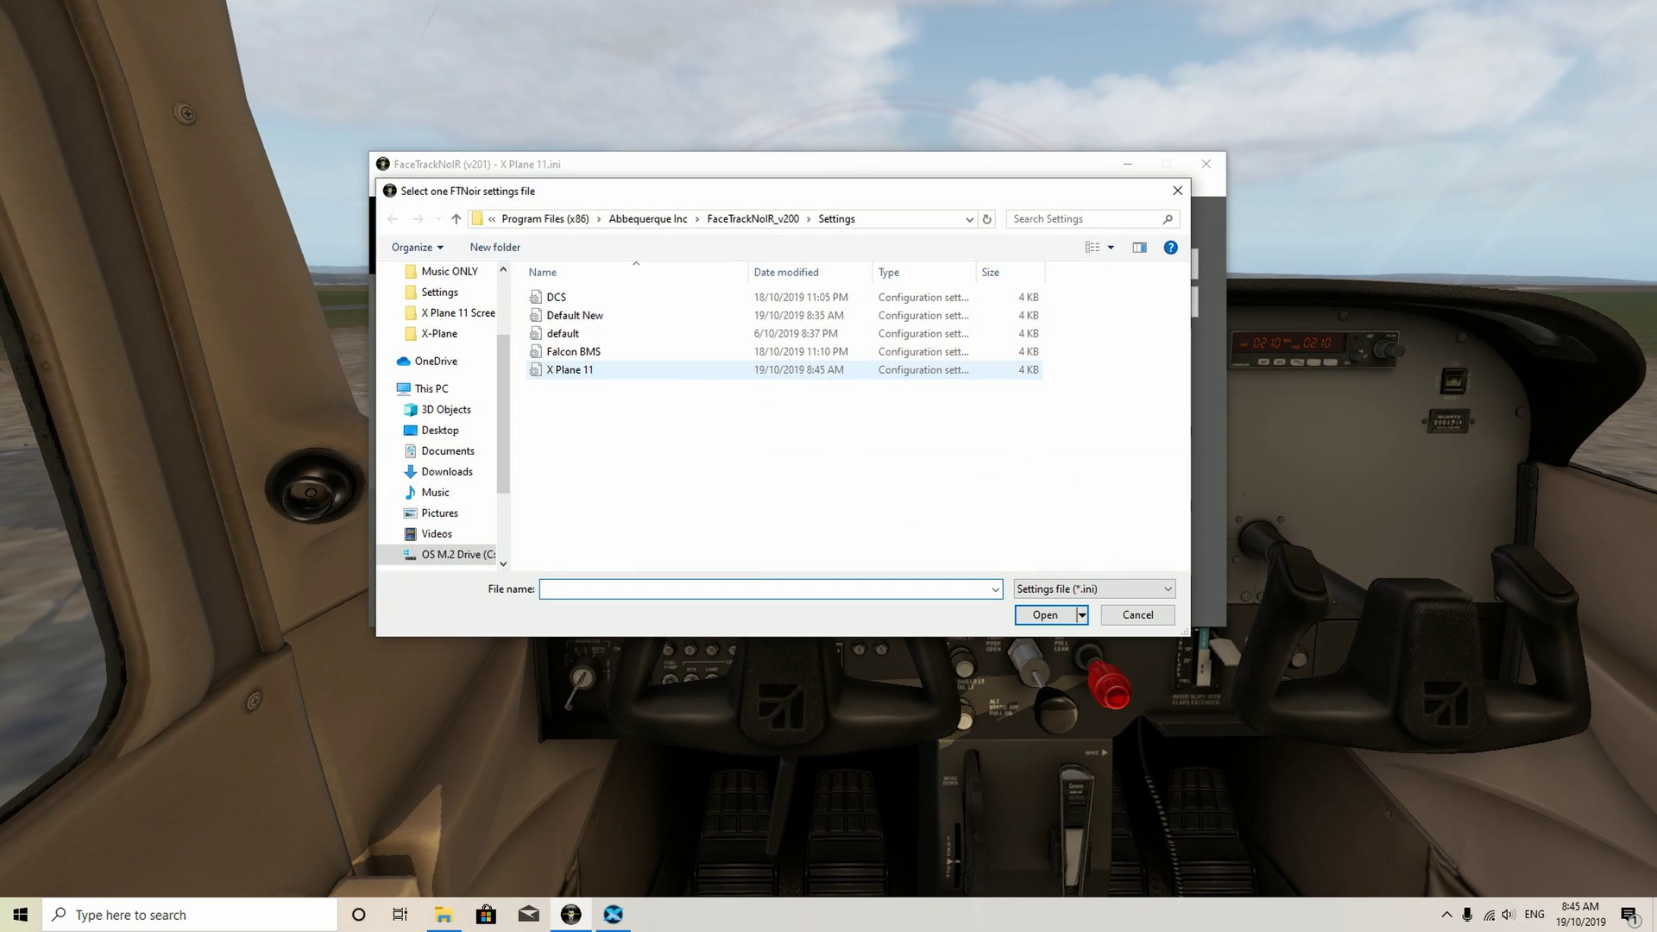
pyautogui.click(706, 371)
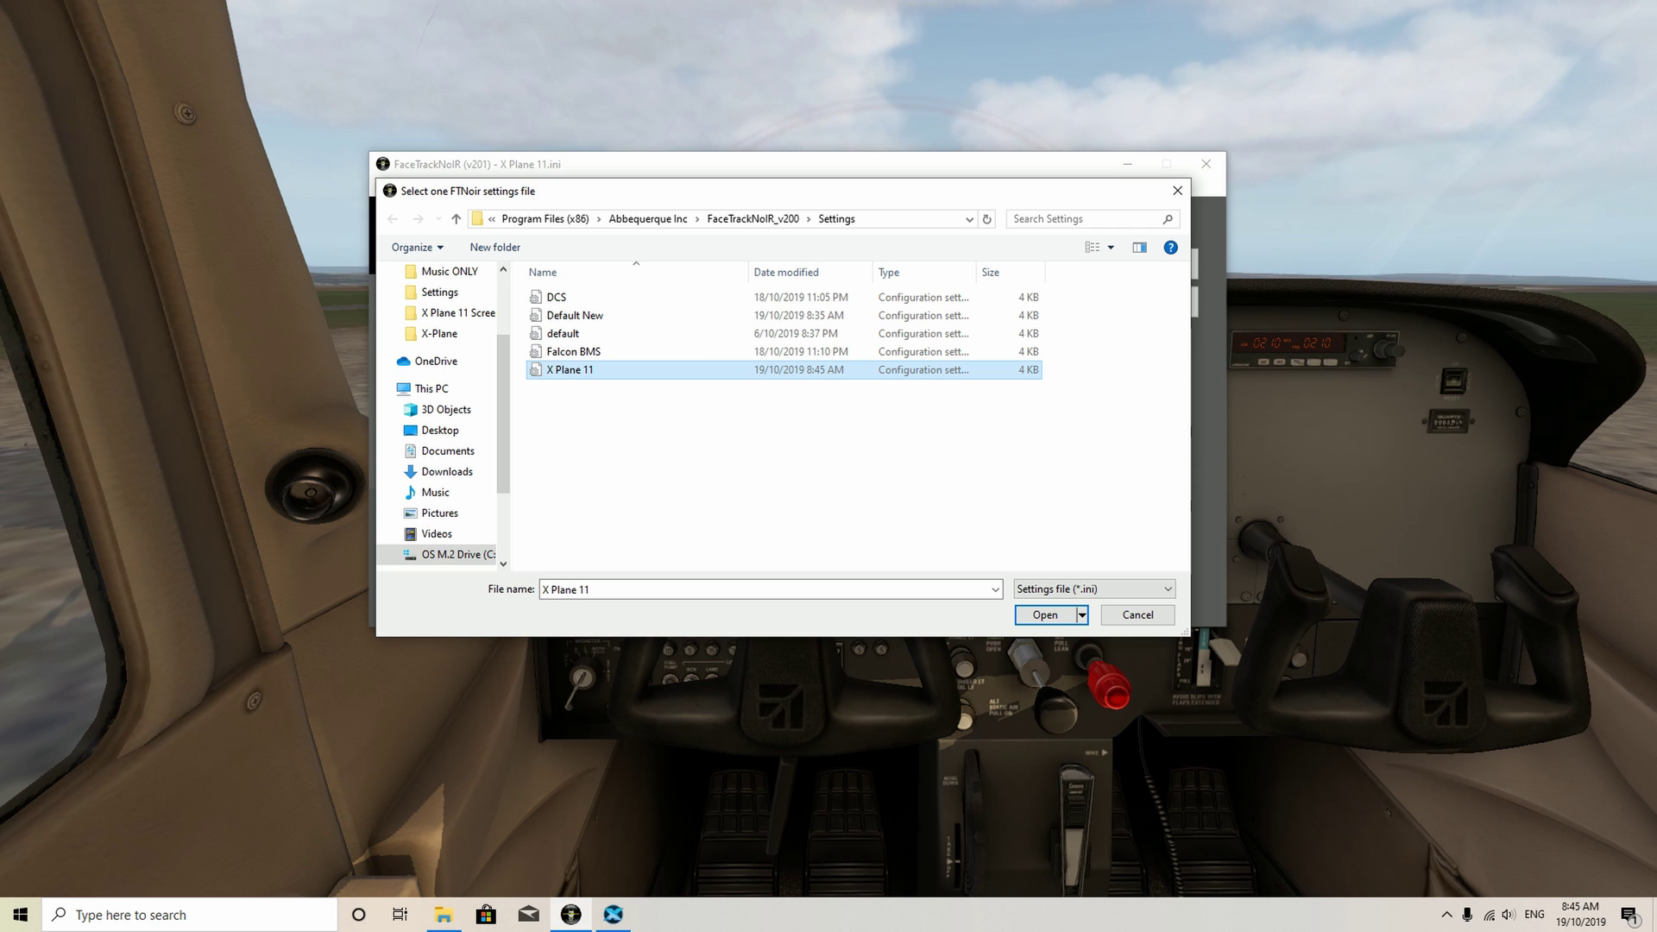
pyautogui.click(1044, 615)
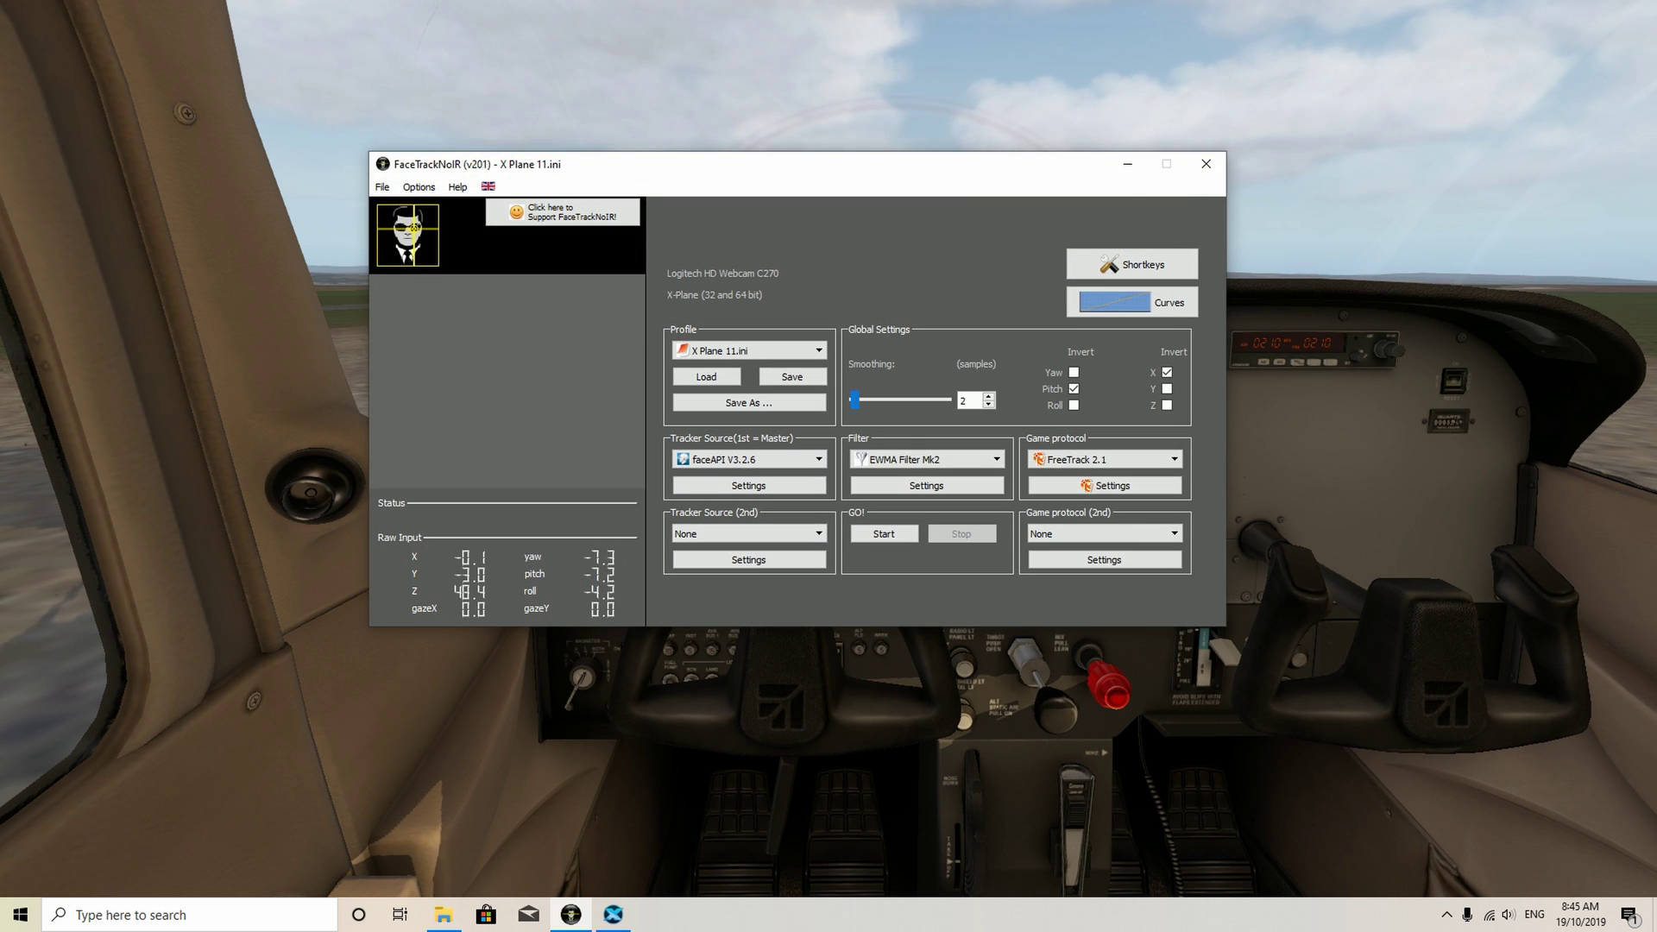
# Restart head tracking with the reloaded X Plane 11 profile feeding X-Plane 11.
pyautogui.click(884, 533)
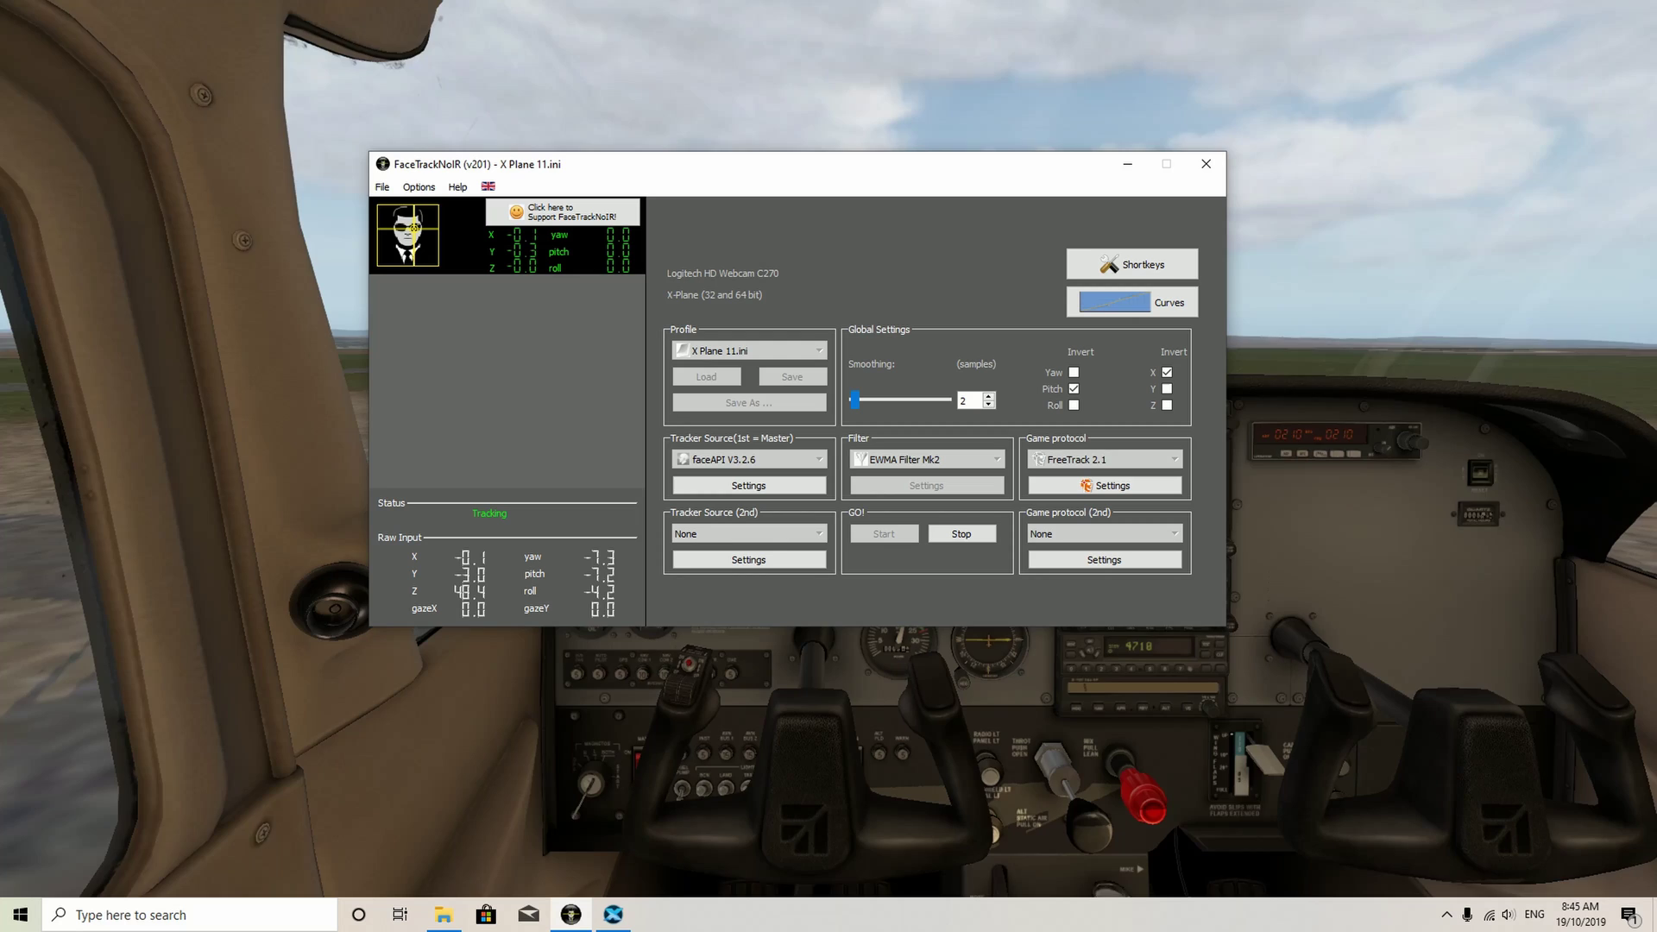